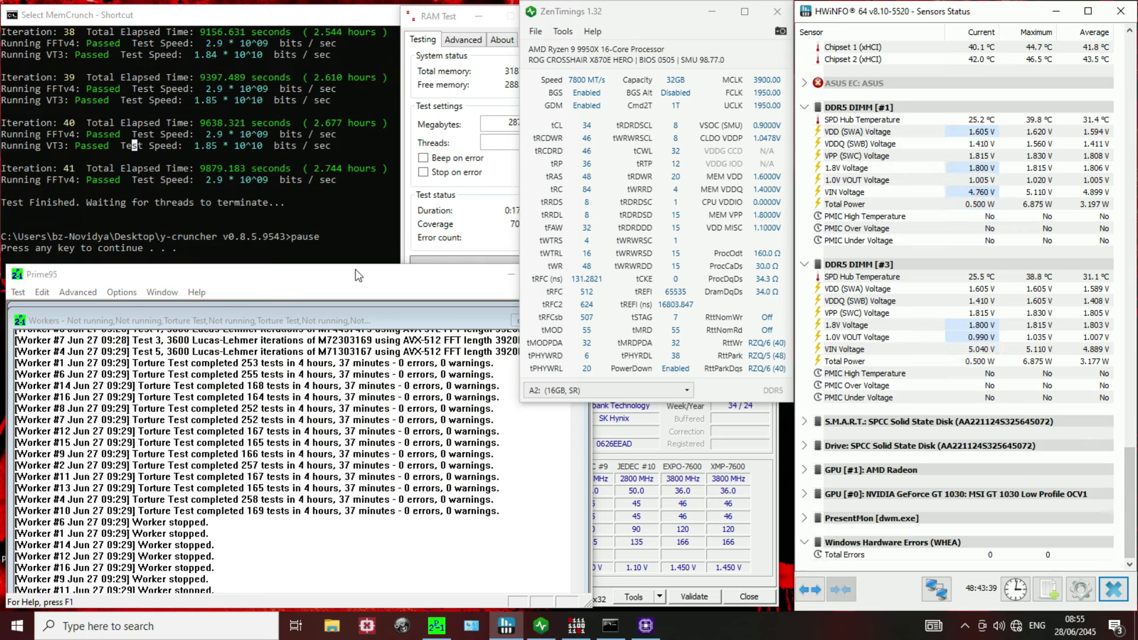
Step: Bring the Karhu RAM Test, y-cruncher and Prime95 result windows forward to review them
drag(452, 20, 436, 19)
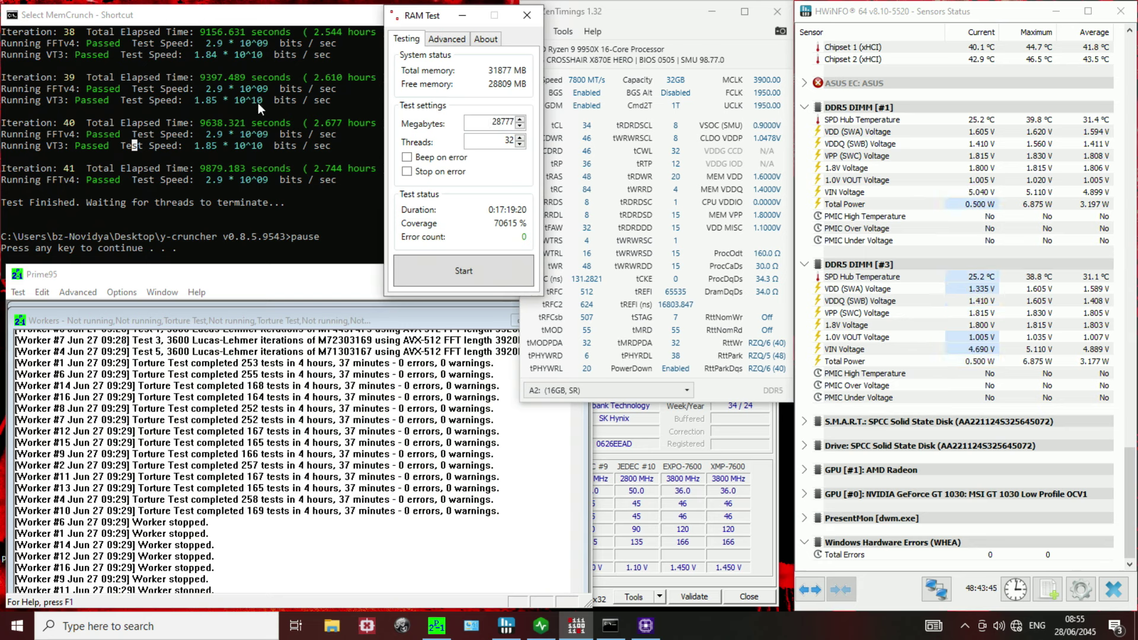
click(180, 19)
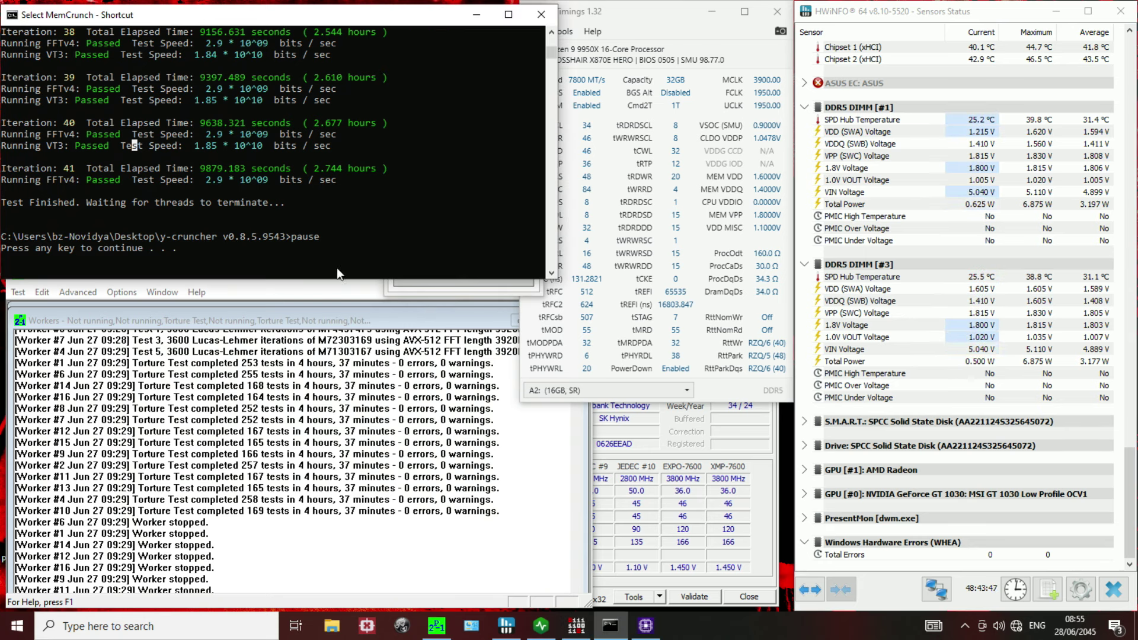
click(391, 339)
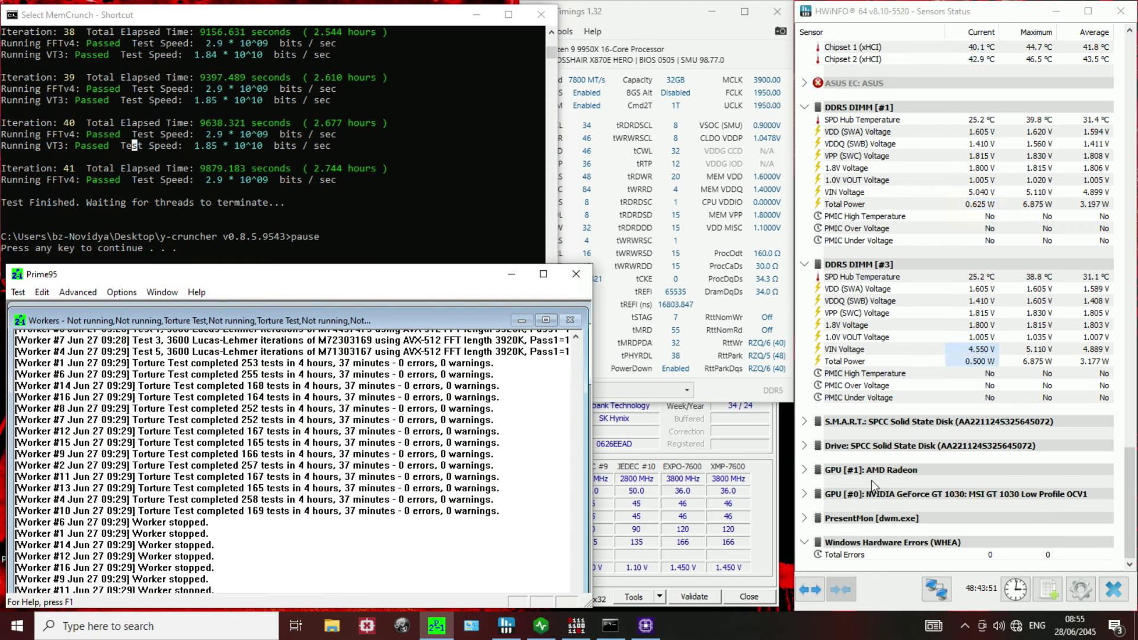
Step: Highlight the DIMM #3 and DIMM #1 SPD Hub Temperature readings in HWiNFO
click(886, 554)
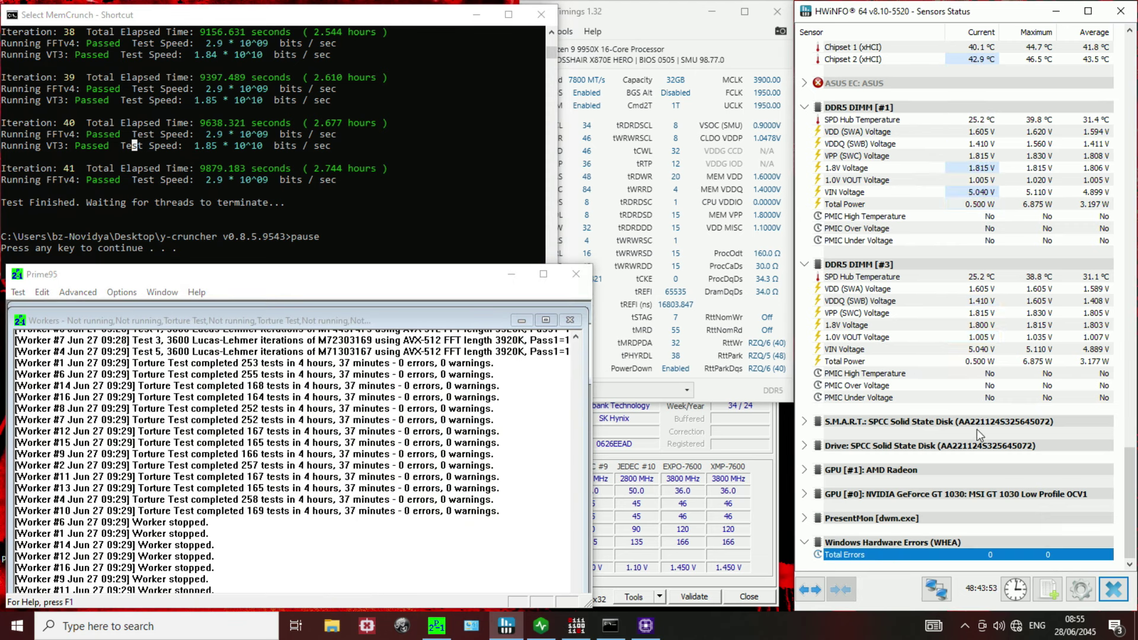
click(1050, 277)
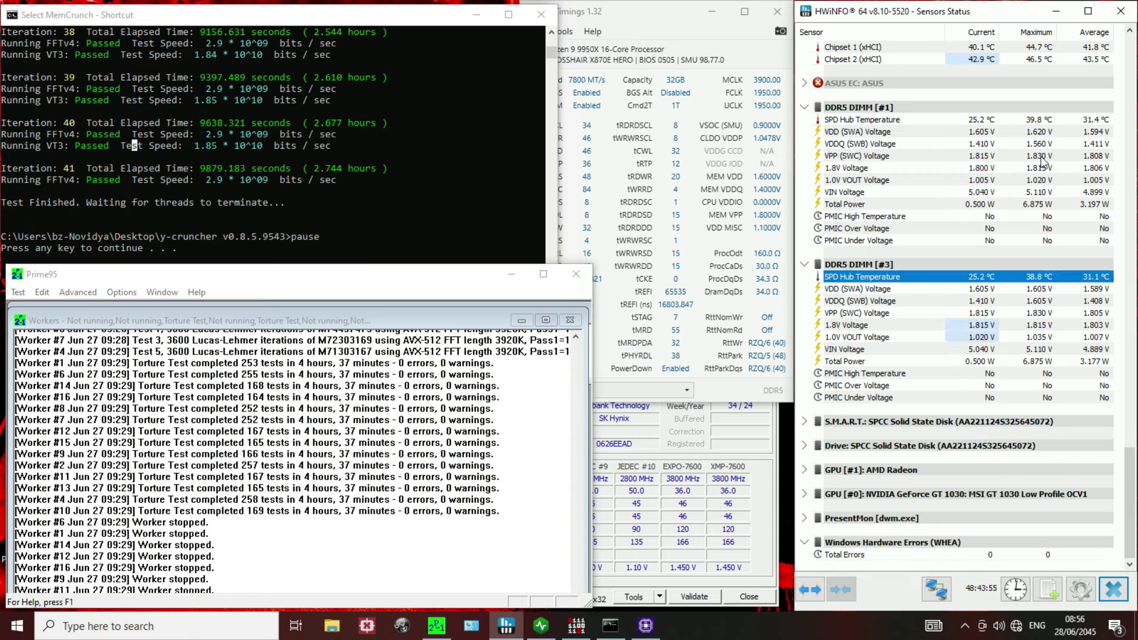
click(1035, 120)
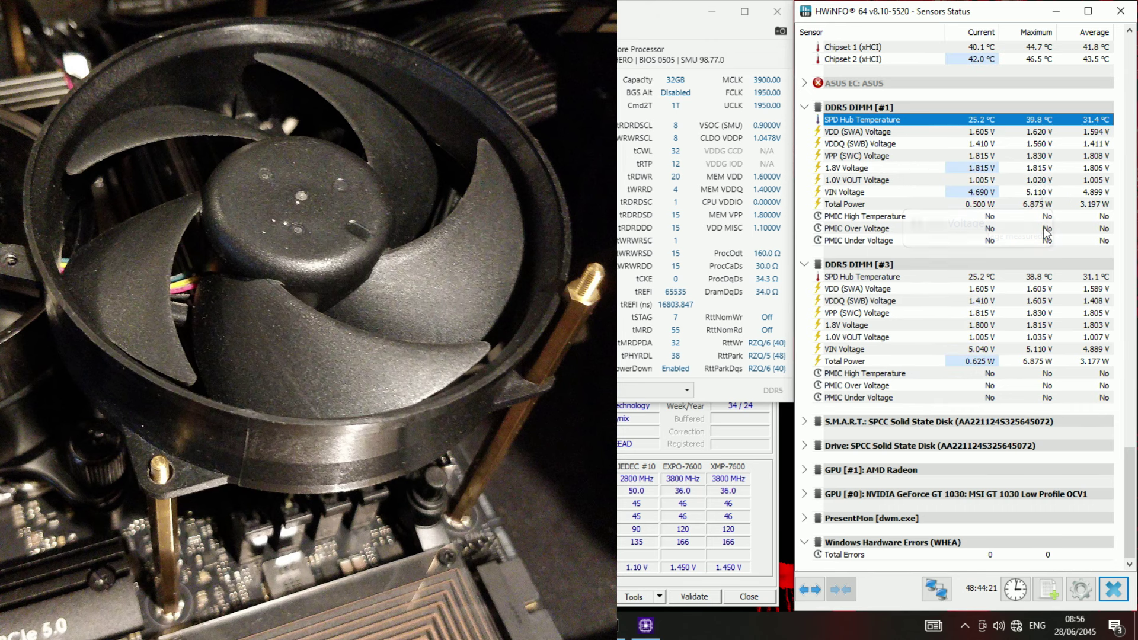
scroll(1017, 179, up, 6)
scroll(1017, 181, up, 11)
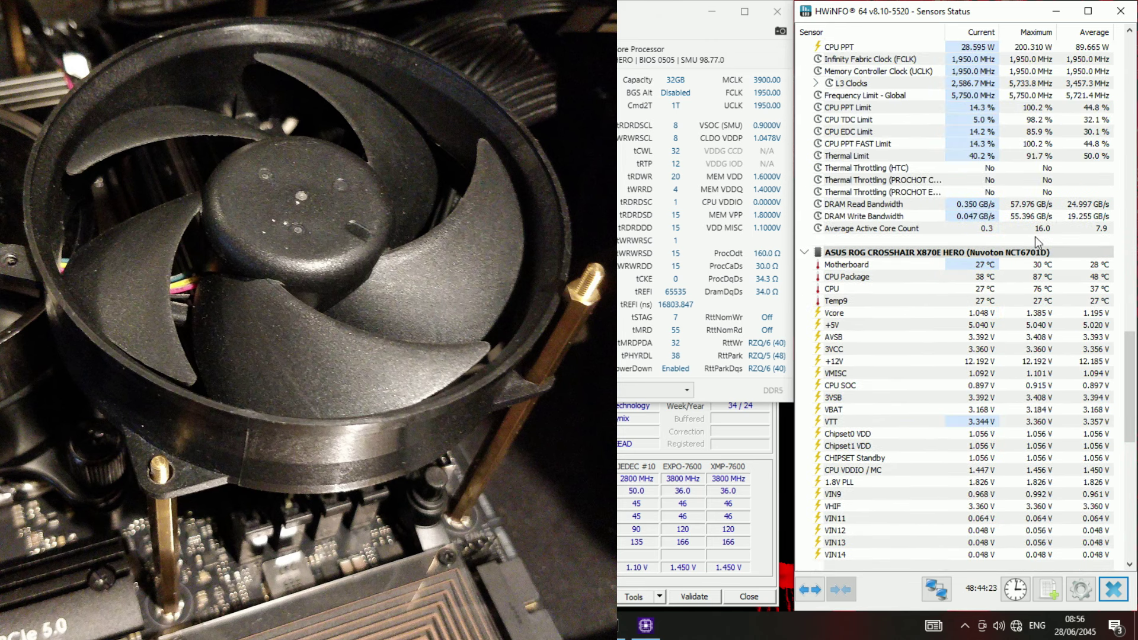
scroll(1017, 199, down, 5)
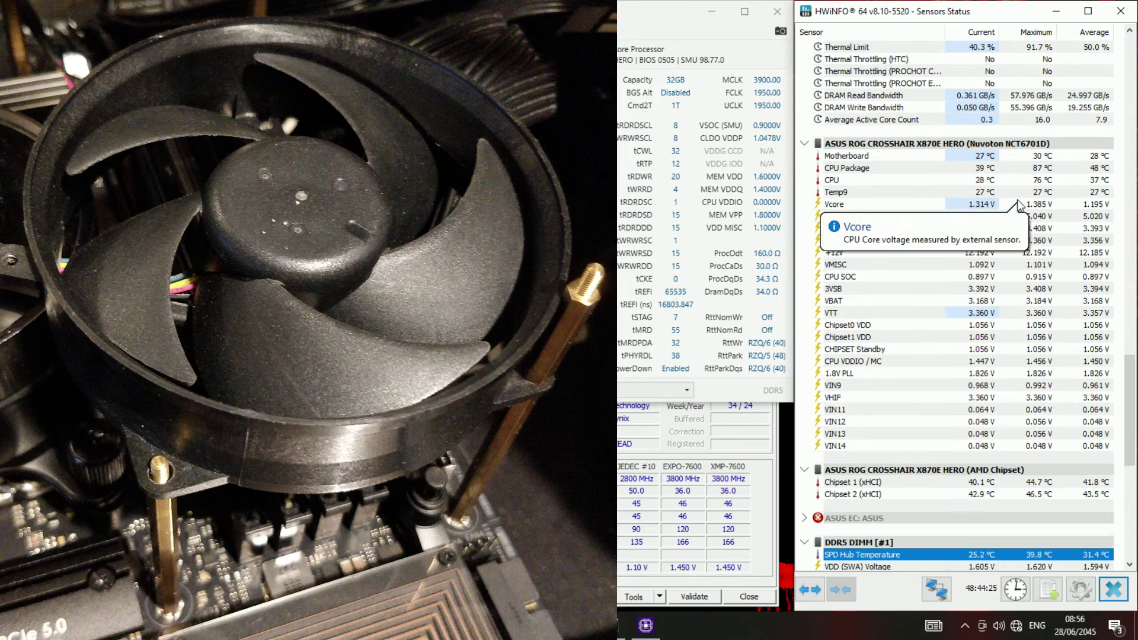
scroll(1017, 199, down, 5)
scroll(1017, 199, up, 4)
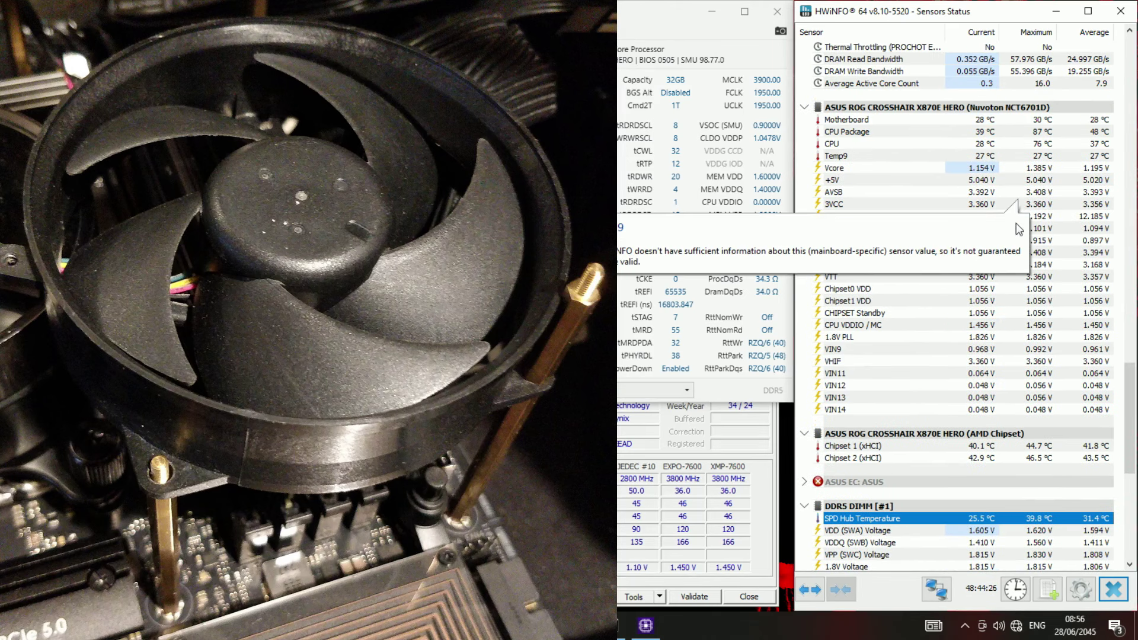
click(991, 147)
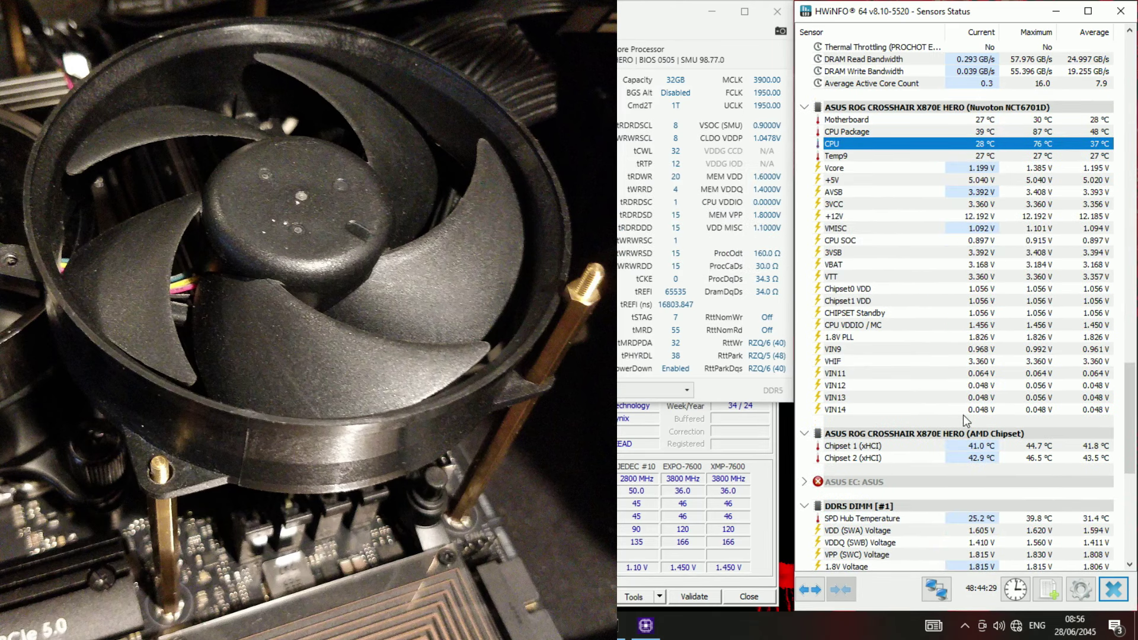
scroll(907, 402, down, 4)
scroll(909, 380, down, 1)
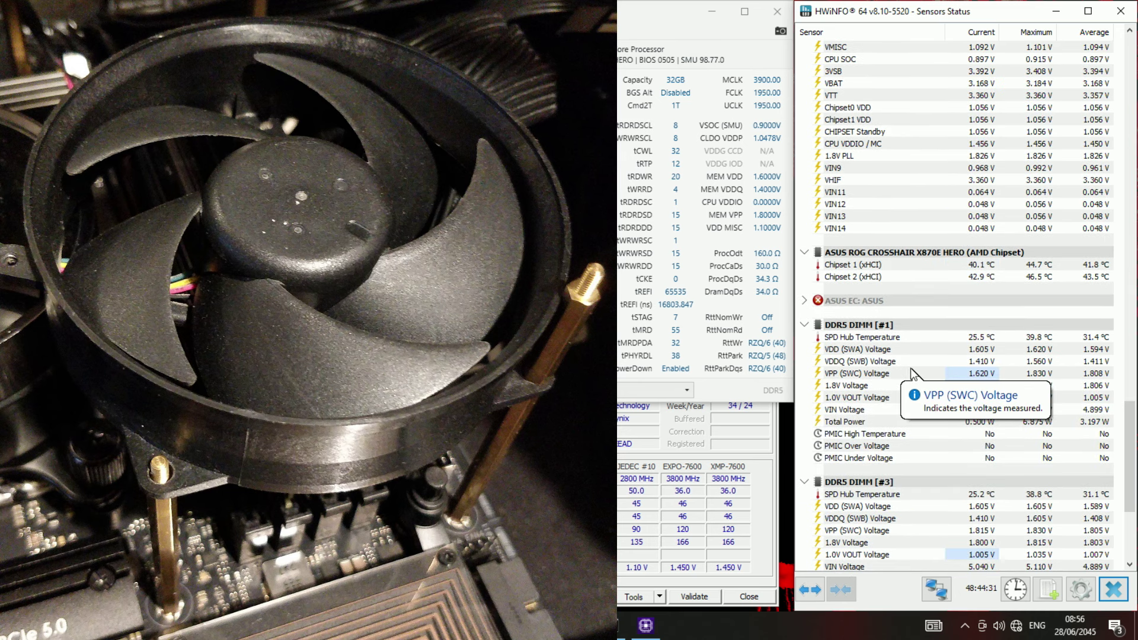
scroll(911, 367, up, 4)
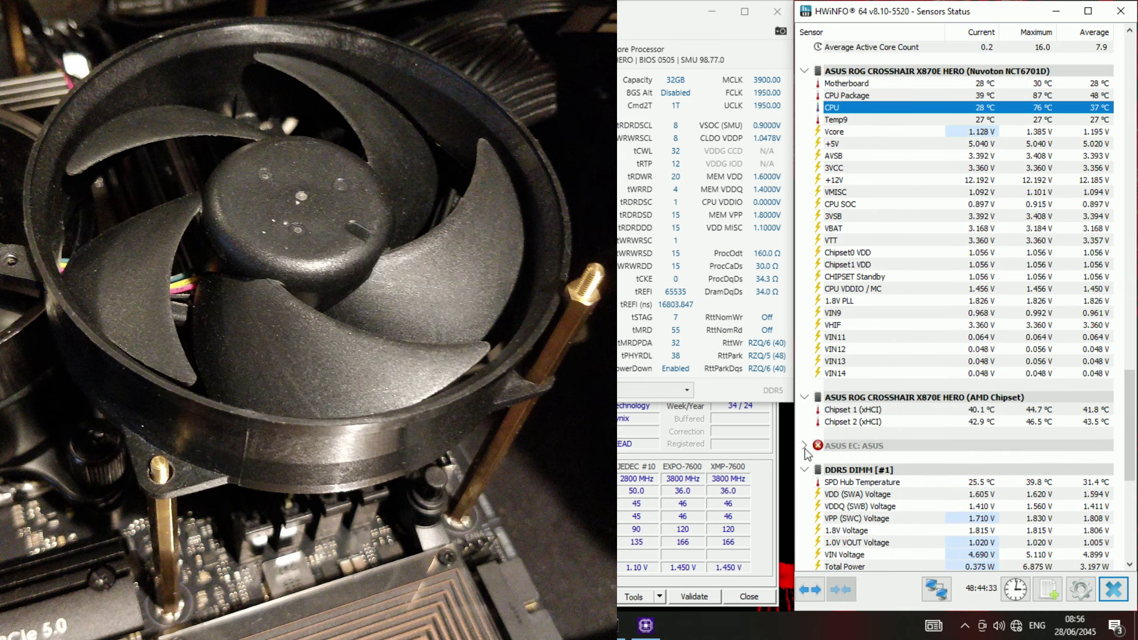
click(805, 445)
scroll(871, 424, down, 4)
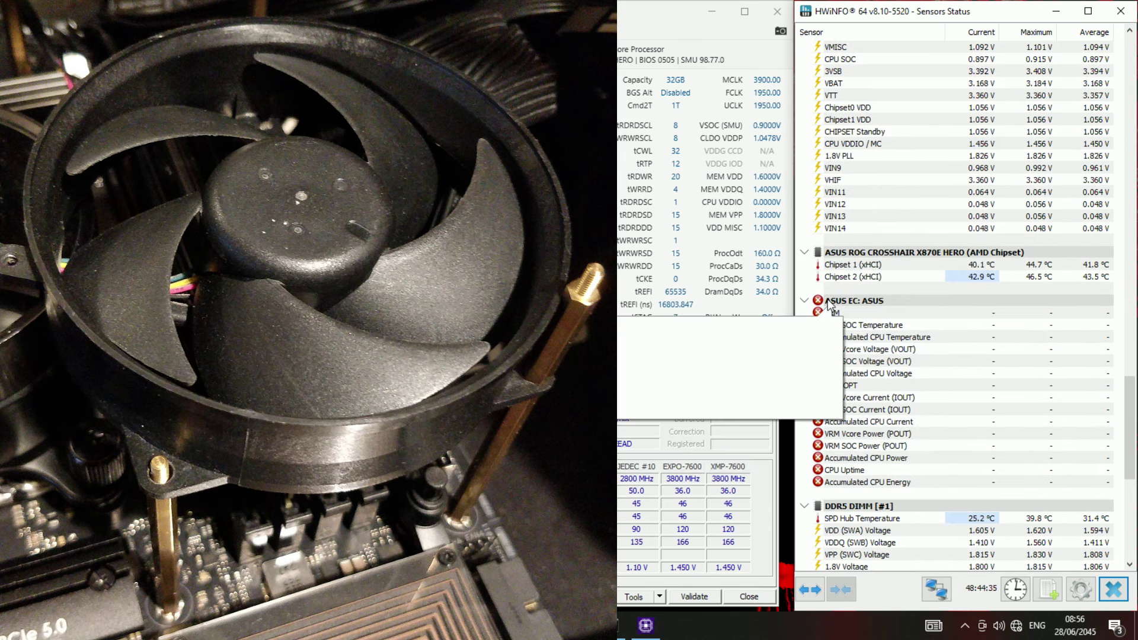
click(818, 301)
scroll(818, 301, up, 20)
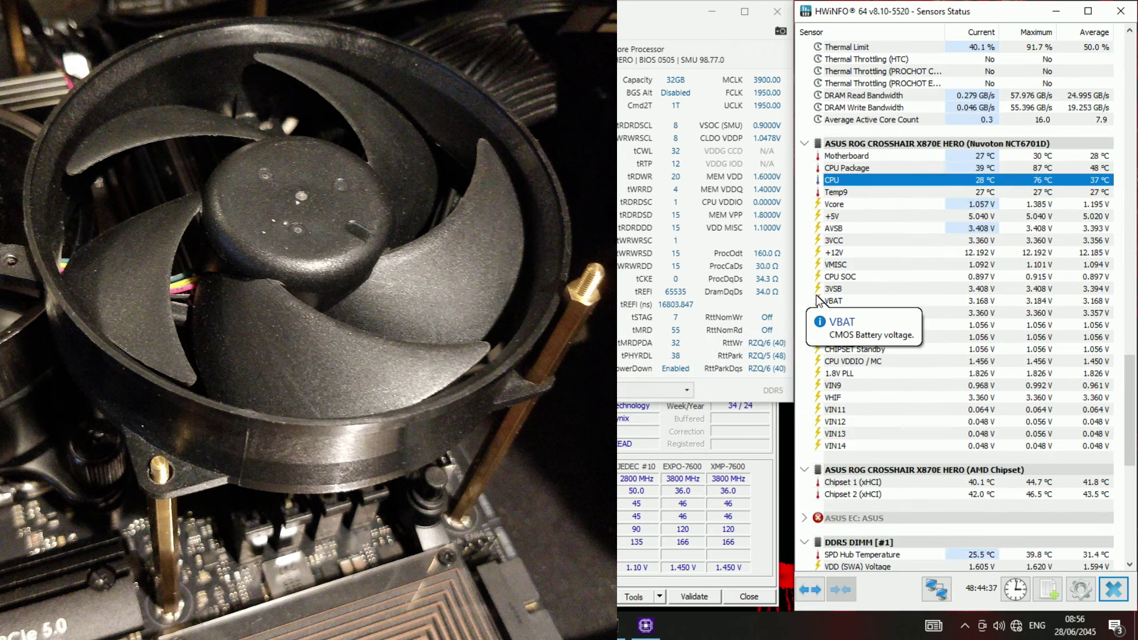
scroll(819, 301, up, 10)
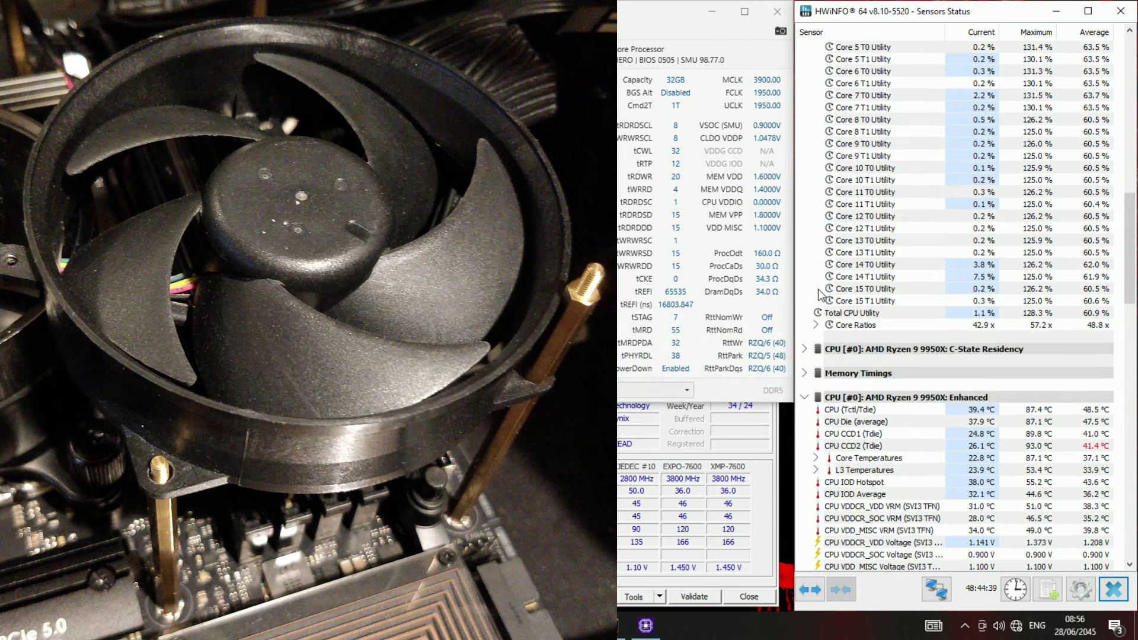
scroll(858, 308, down, 11)
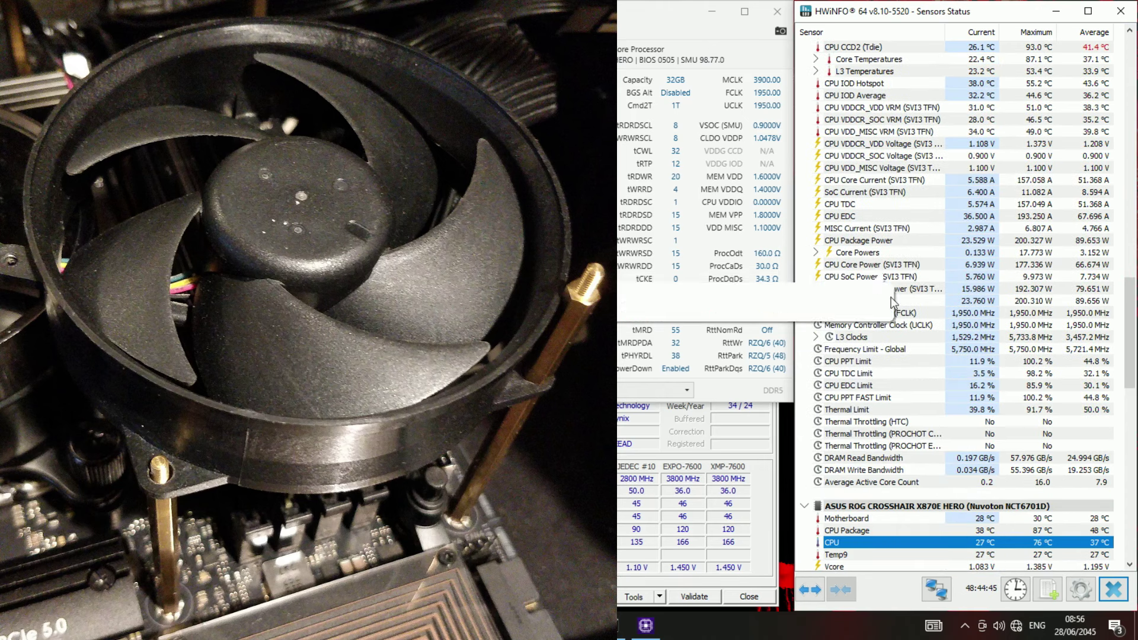
scroll(903, 328, down, 8)
scroll(903, 328, down, 14)
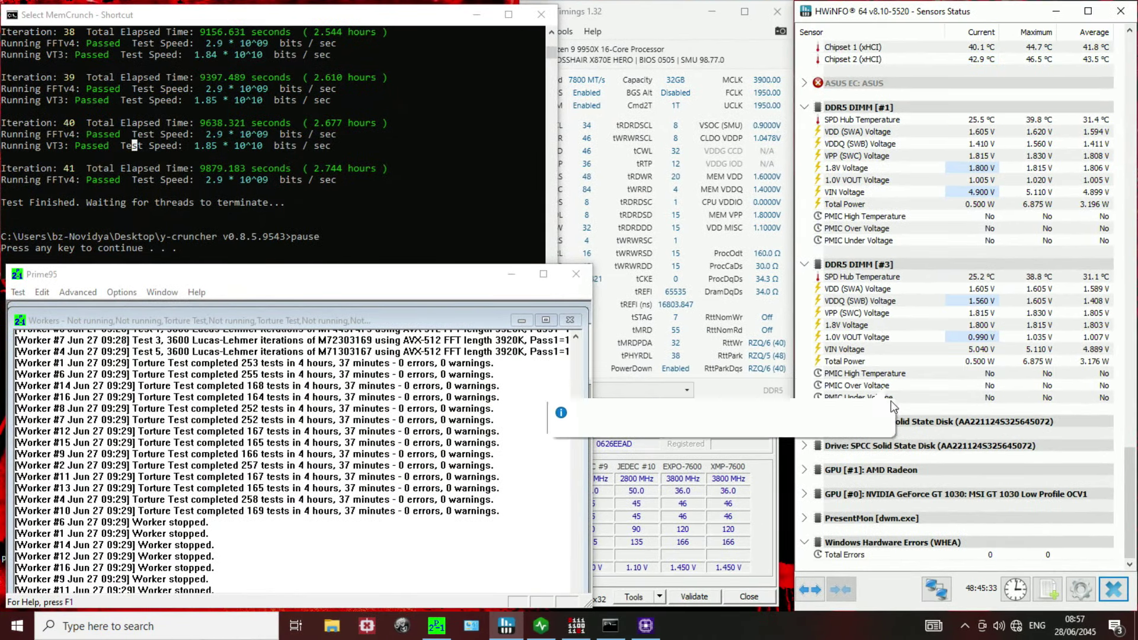
click(1023, 290)
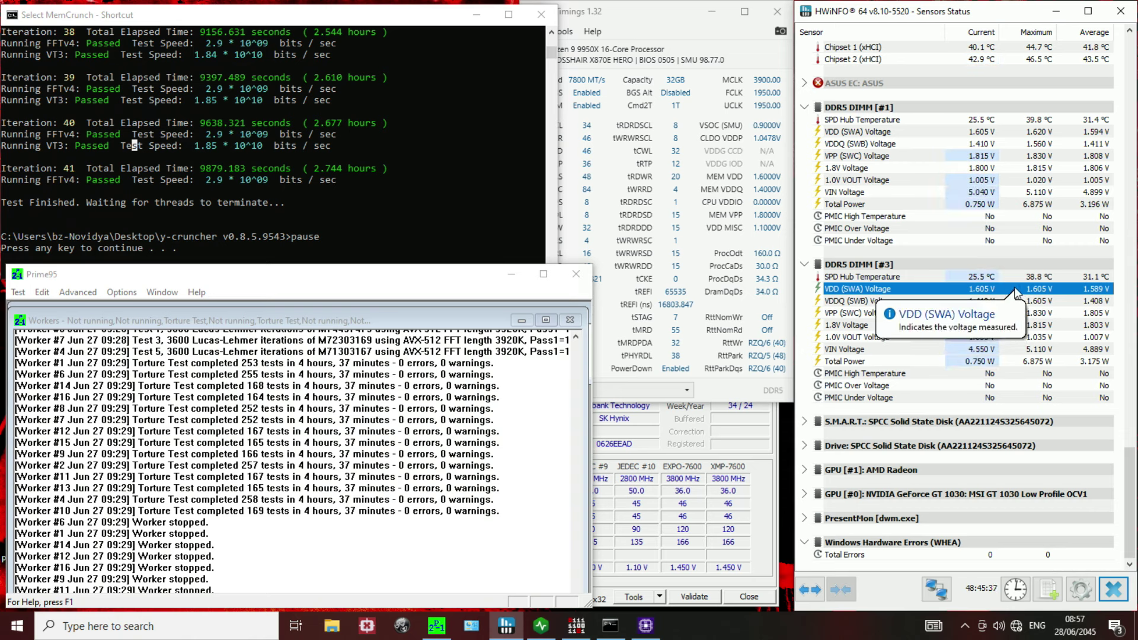
click(1031, 278)
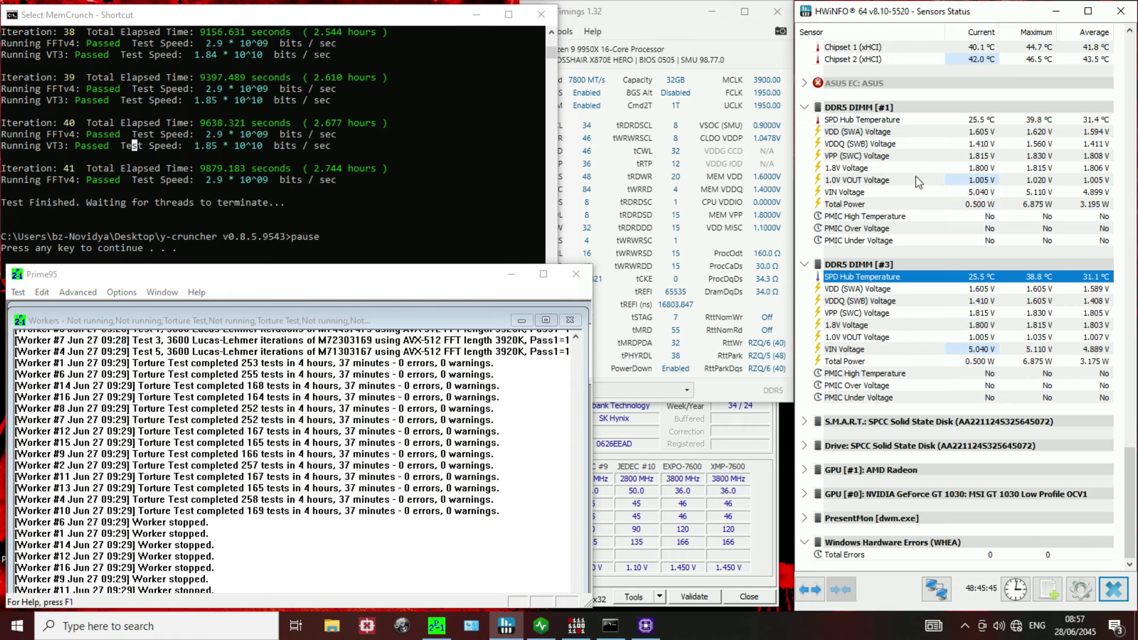
scroll(1010, 228, up, 3)
click(1012, 229)
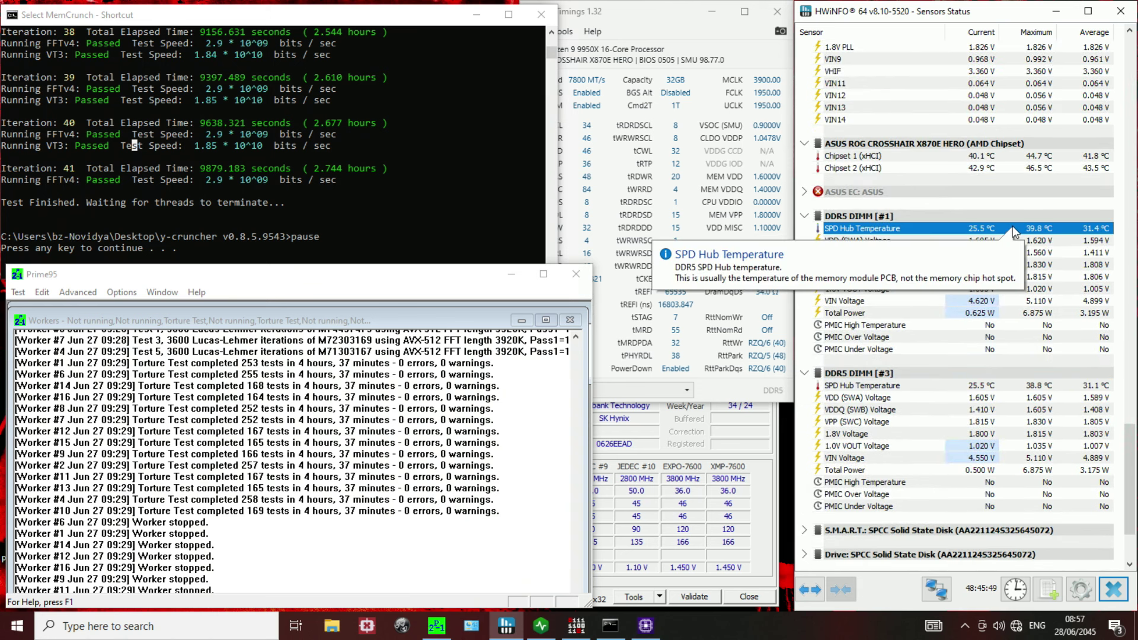
mouse_move(914, 204)
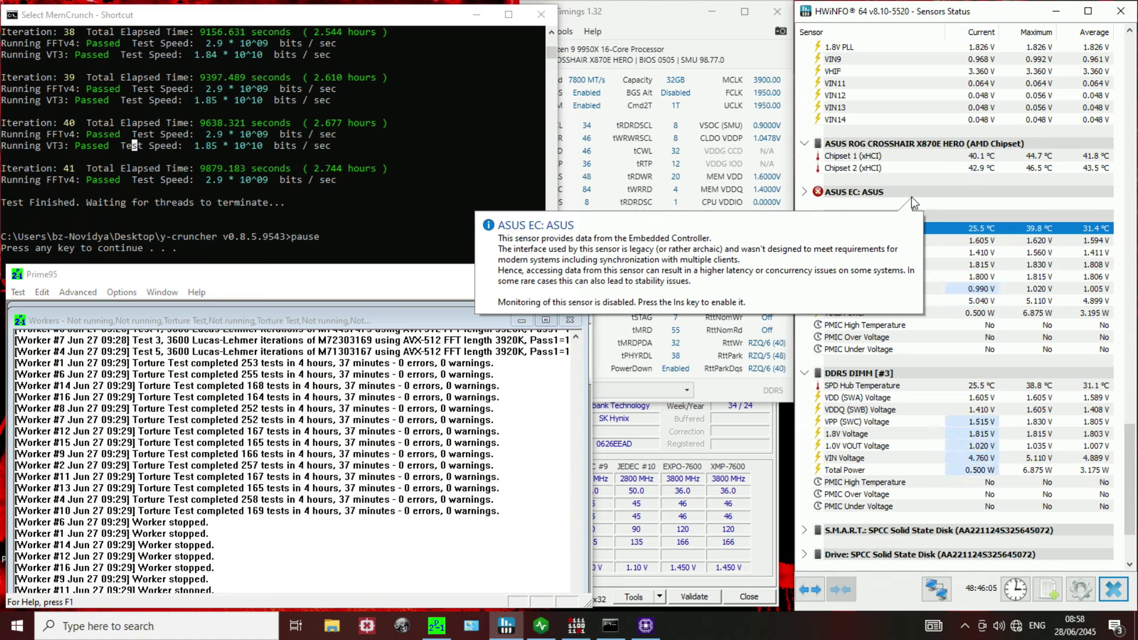
click(727, 80)
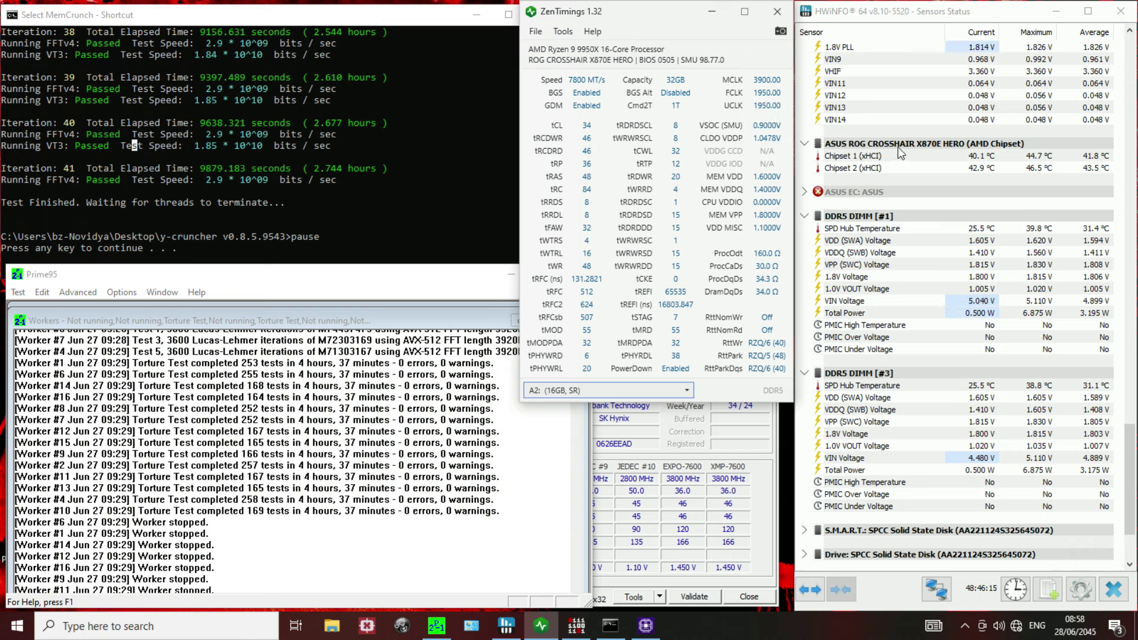
click(918, 32)
scroll(923, 215, up, 6)
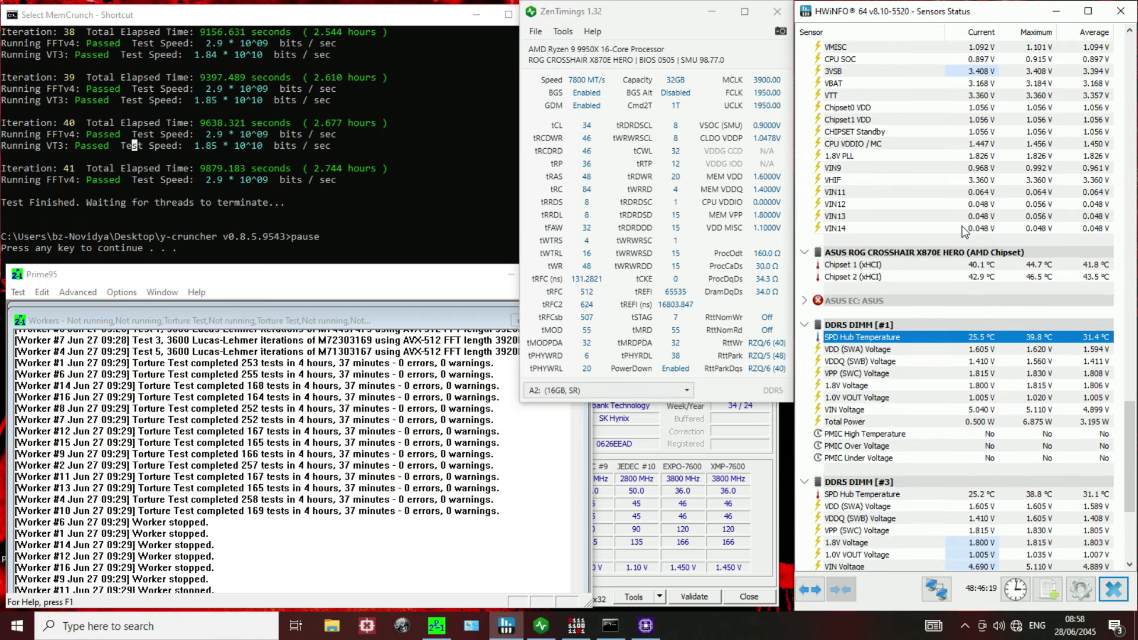
scroll(1002, 284, down, 9)
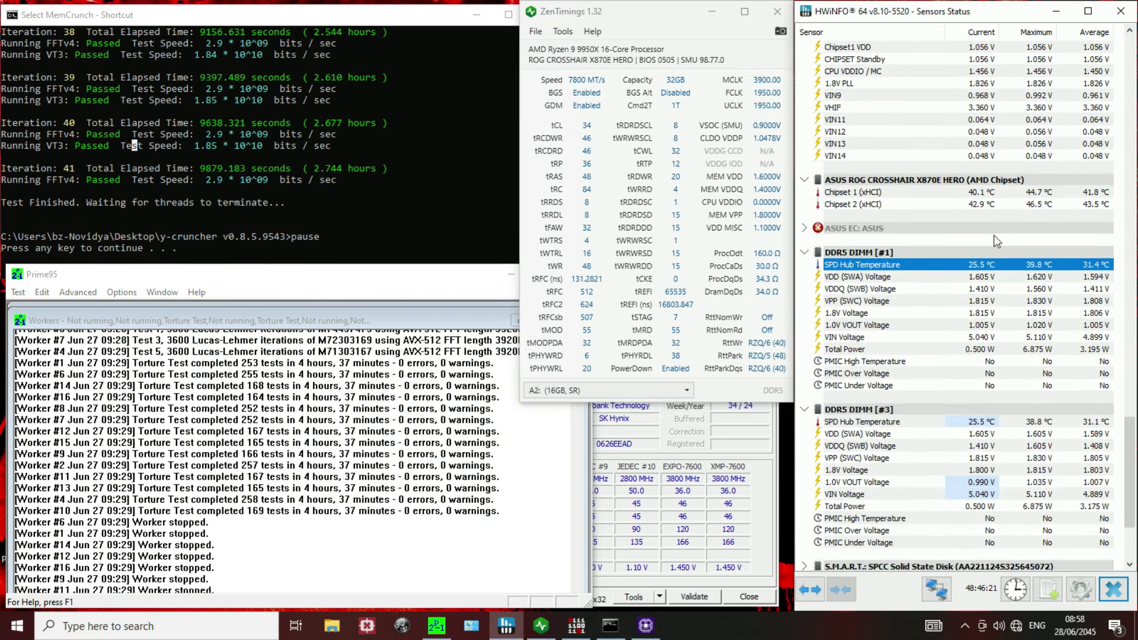
scroll(1032, 213, up, 20)
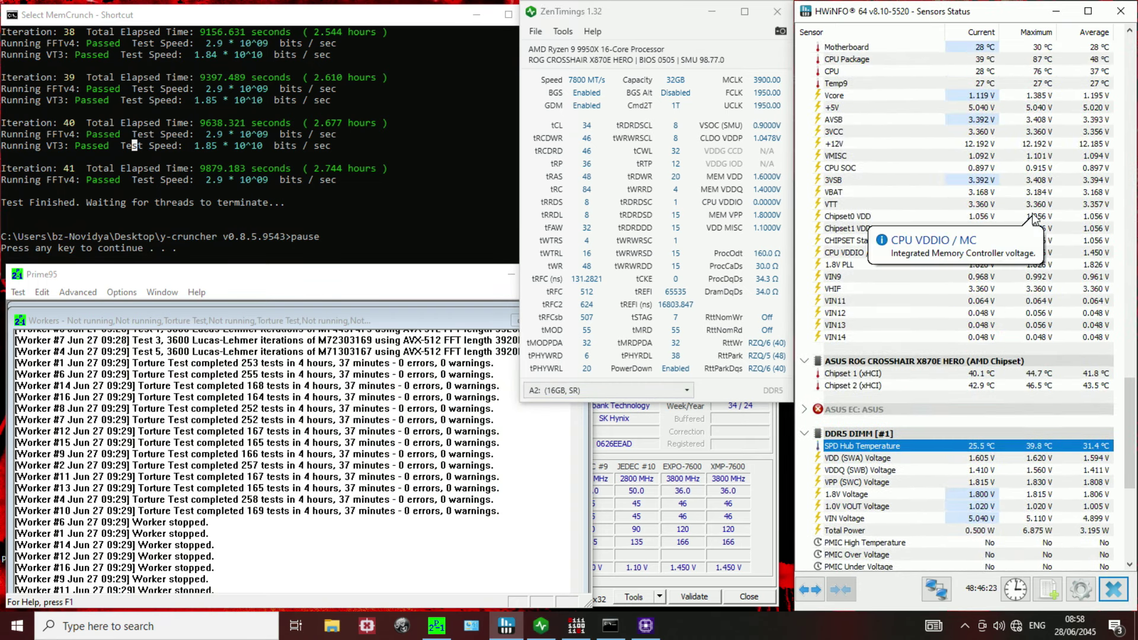
scroll(1031, 212, up, 13)
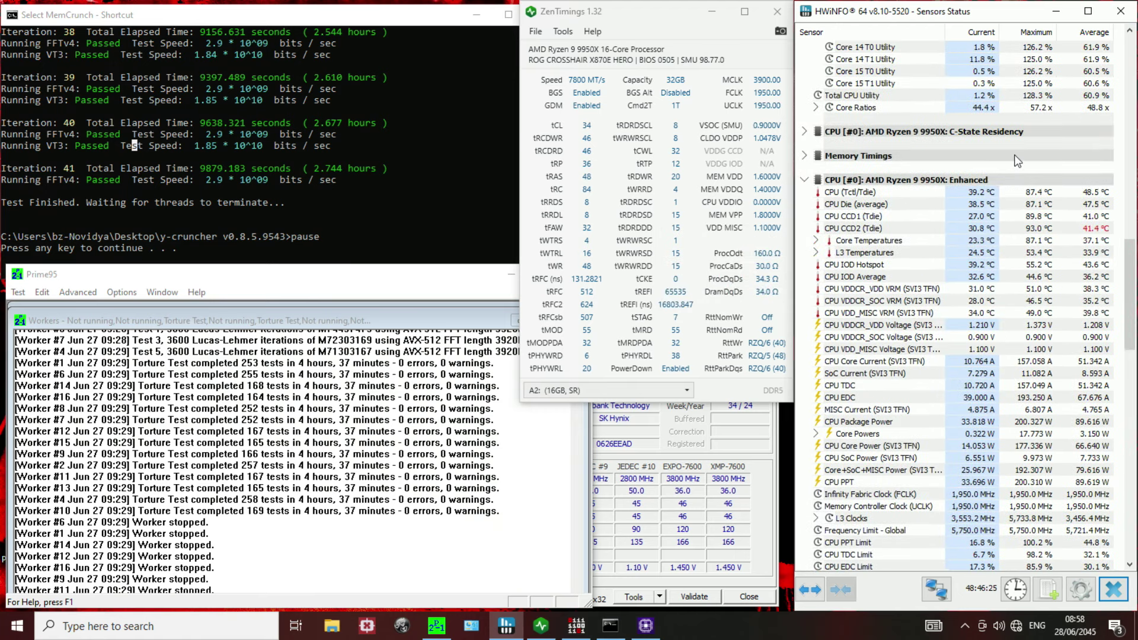
click(1028, 447)
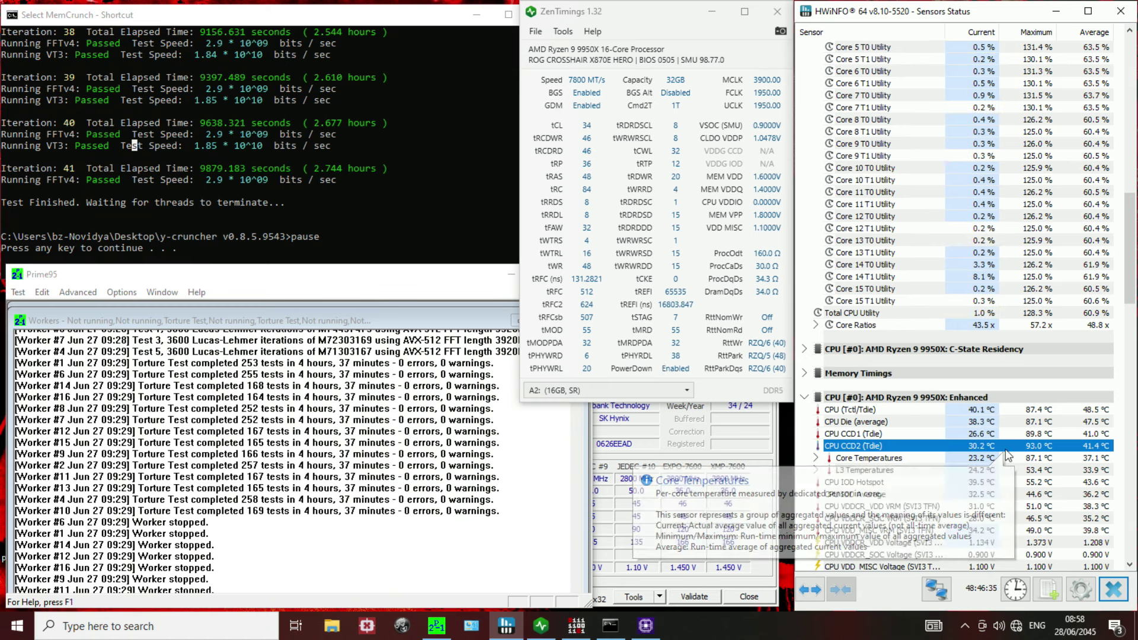
scroll(971, 487, down, 5)
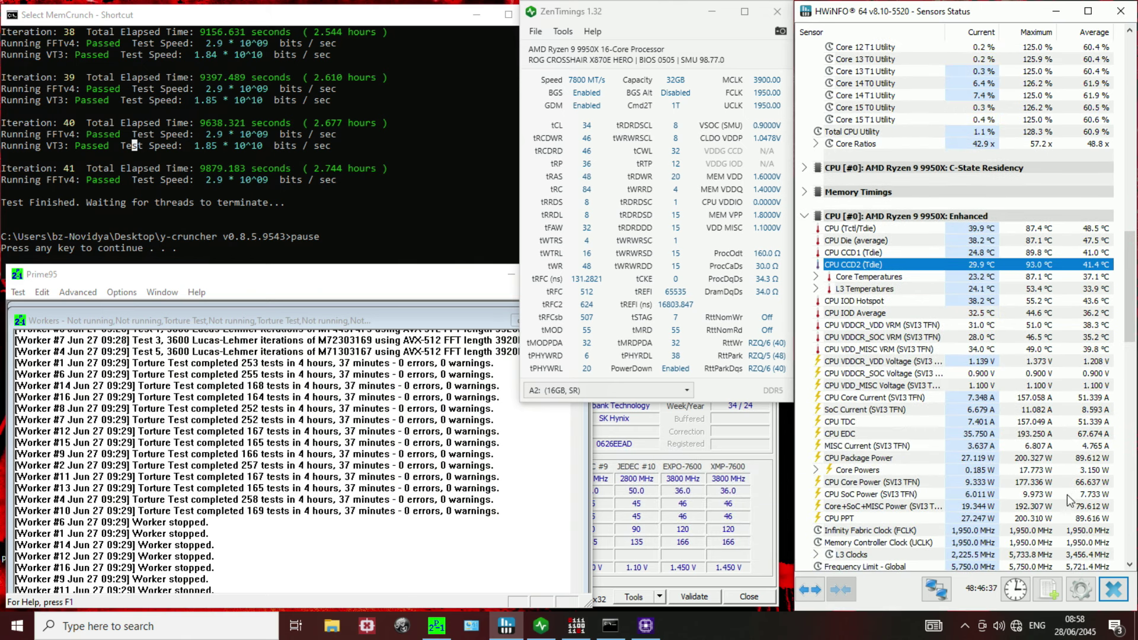
click(1029, 461)
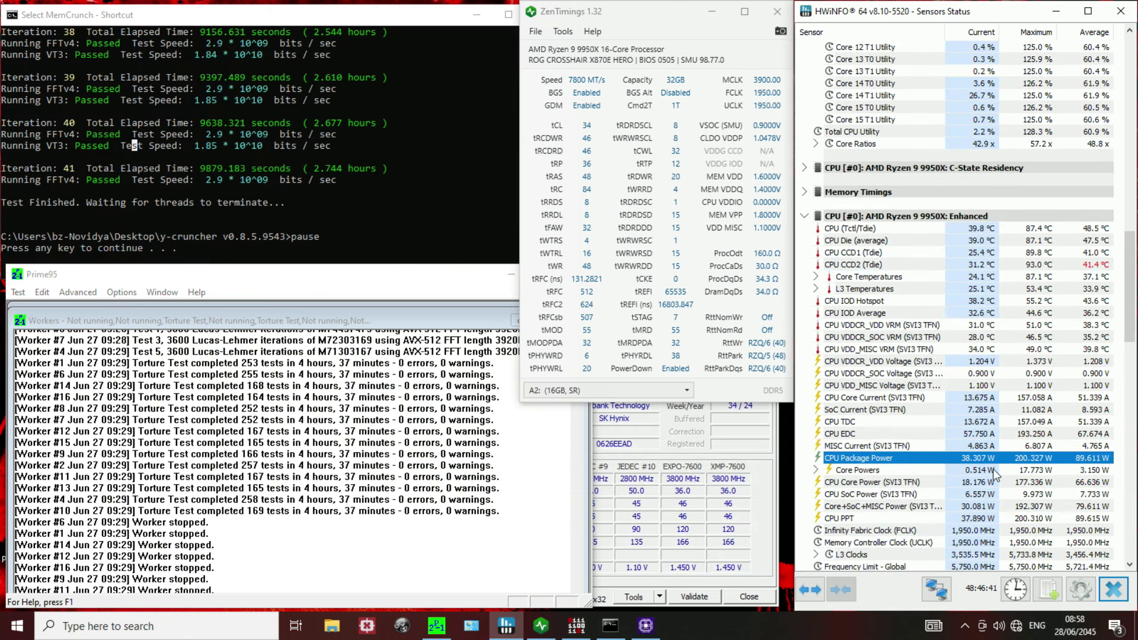
scroll(993, 468, up, 19)
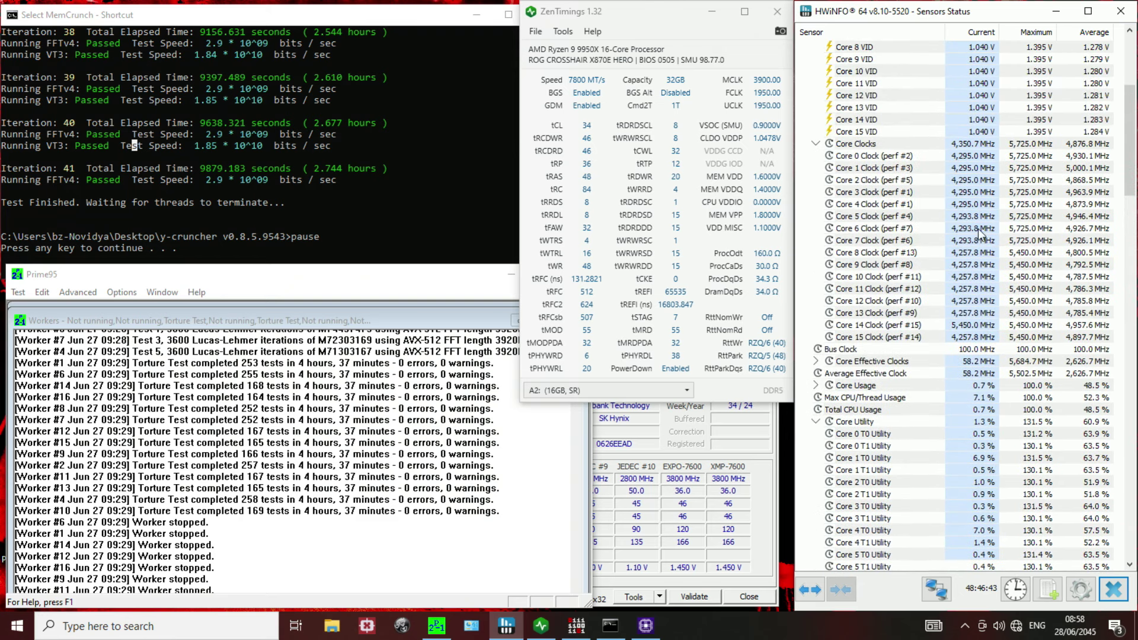
scroll(977, 258, up, 6)
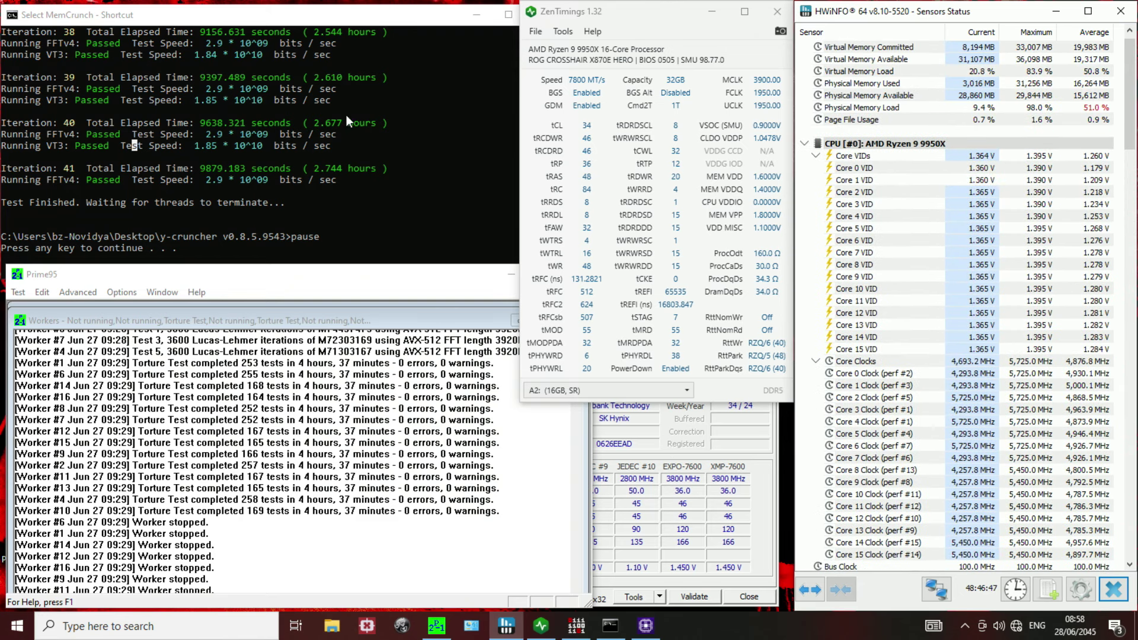
Step: Raise CPU-Z's SPD details for the Kingbank DDR5 module, then put ZenTimings back in front
drag(326, 17, 321, 18)
click(752, 470)
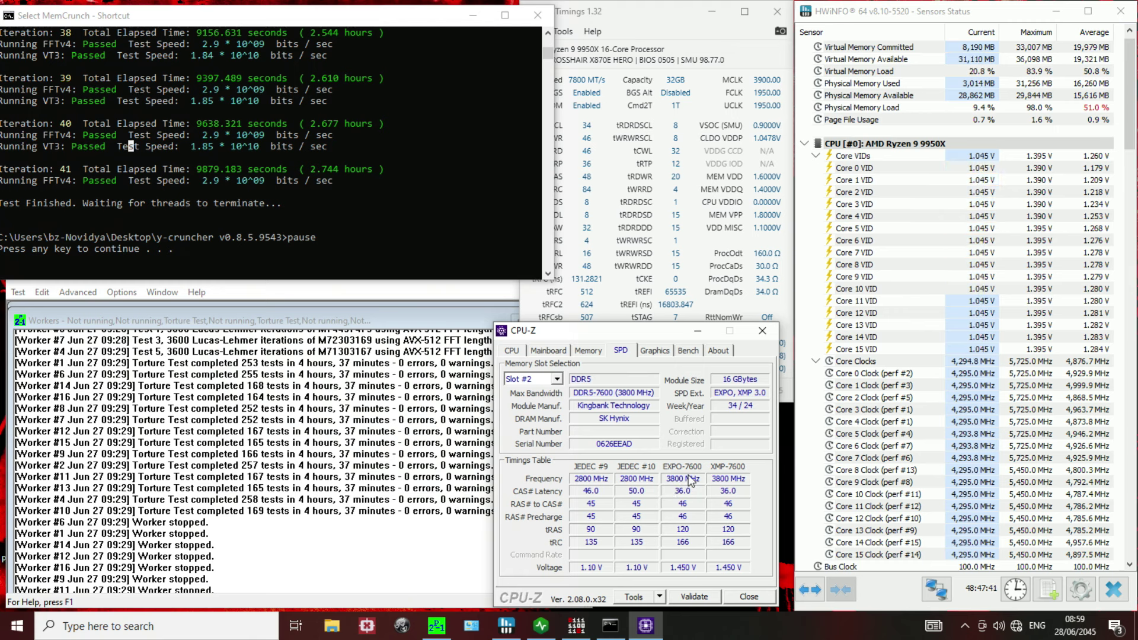
click(627, 20)
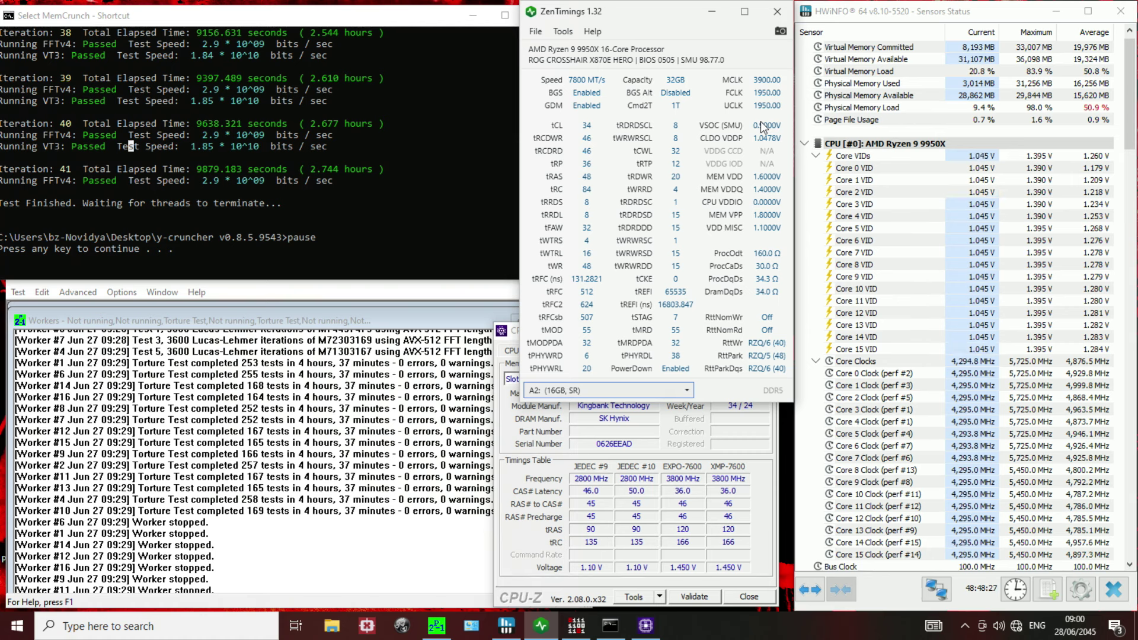
scroll(995, 313, down, 1)
scroll(994, 311, down, 20)
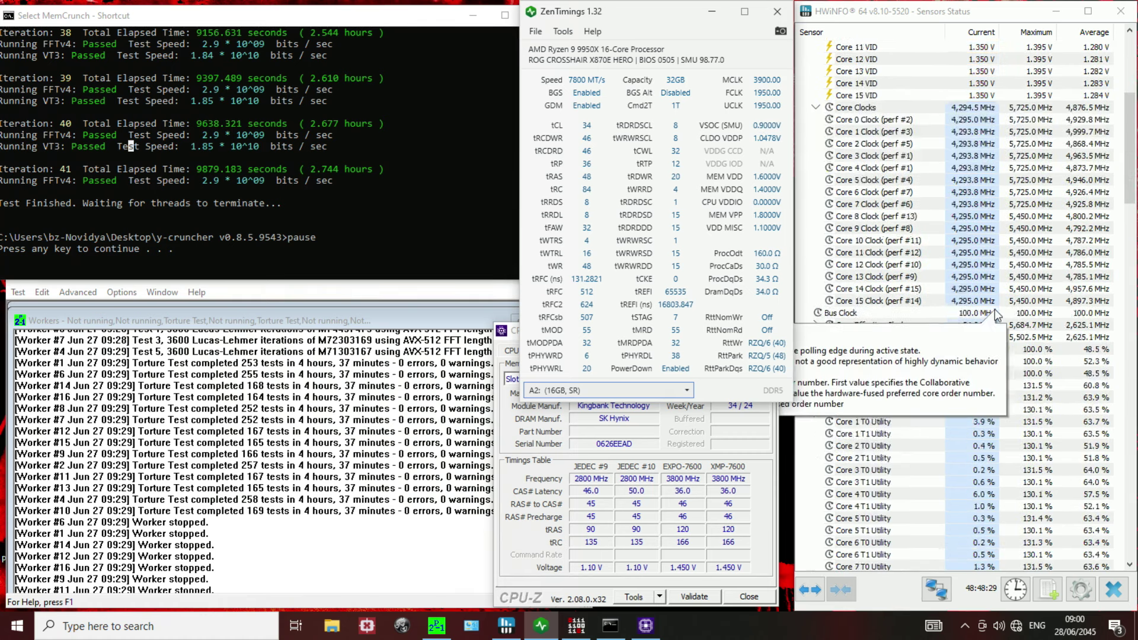
scroll(994, 309, down, 4)
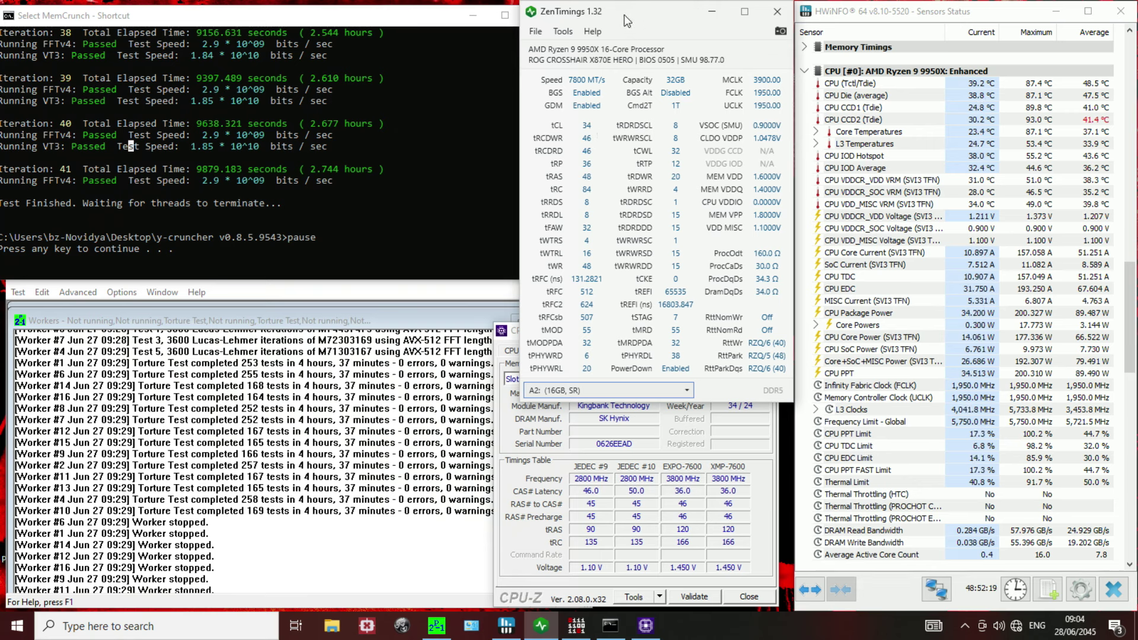
drag(627, 18, 630, 24)
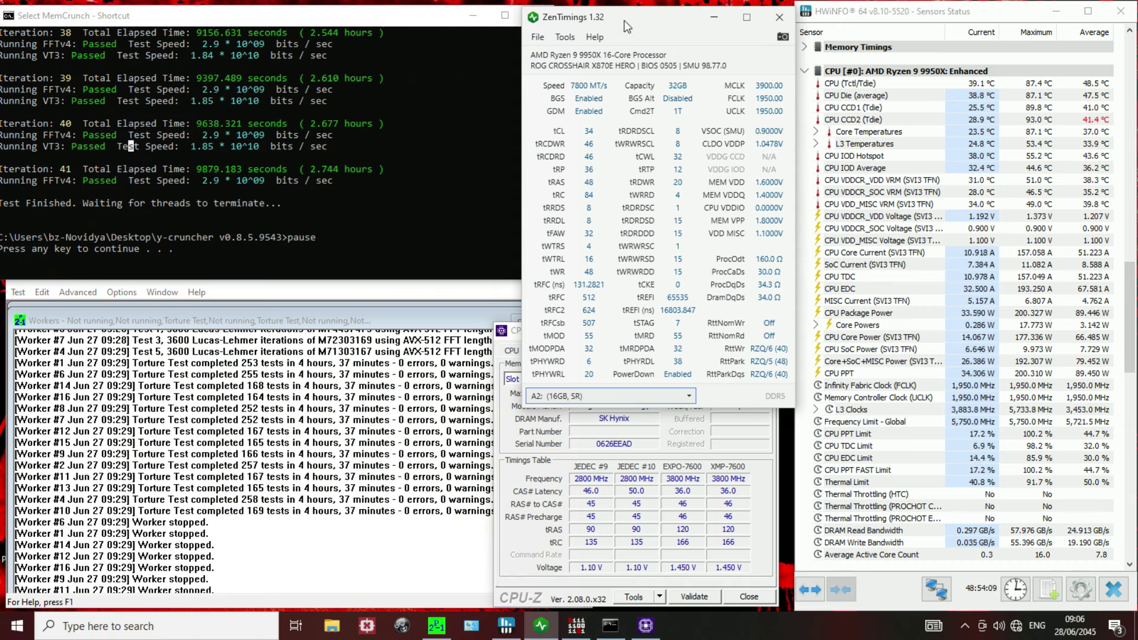
Step: Narrow and shift the y-cruncher console, reposition RAM Test and CPU-Z, keeping ZenTimings on top
drag(624, 20, 629, 14)
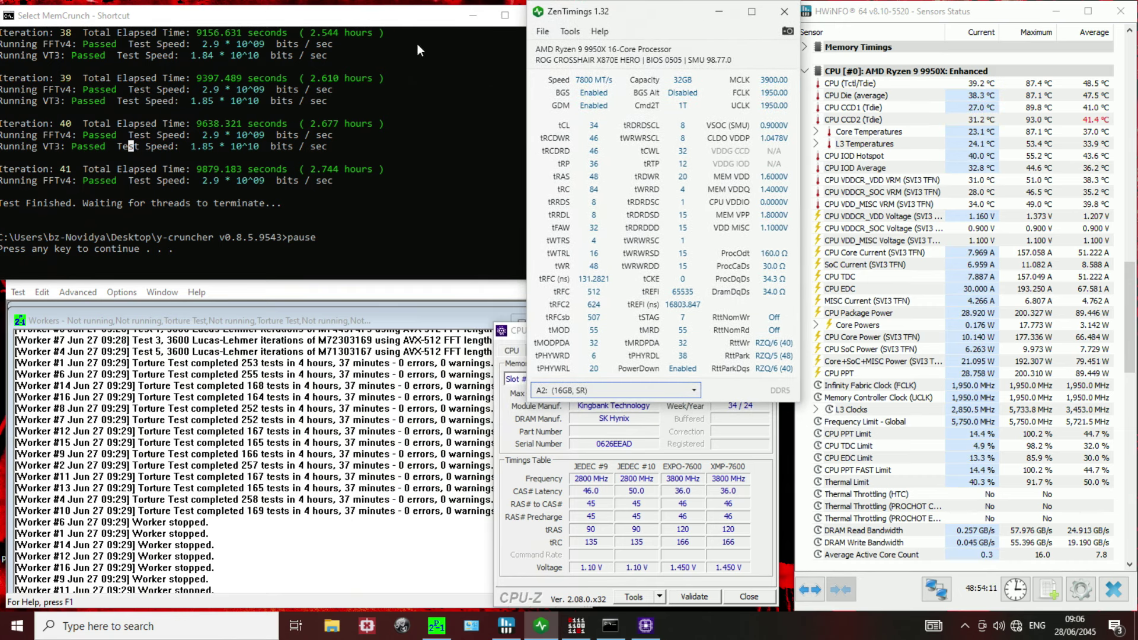
mouse_move(418, 22)
mouse_down()
mouse_move(328, 16)
mouse_move(425, 19)
mouse_up()
drag(559, 72, 419, 72)
drag(448, 21, 428, 18)
click(734, 422)
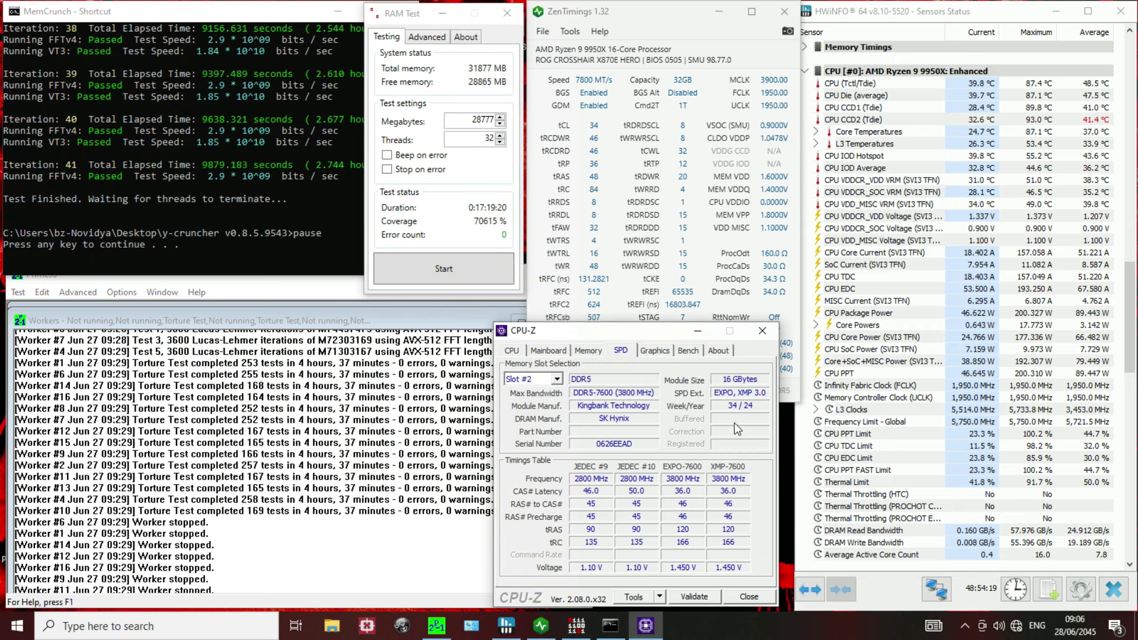
drag(600, 334, 632, 339)
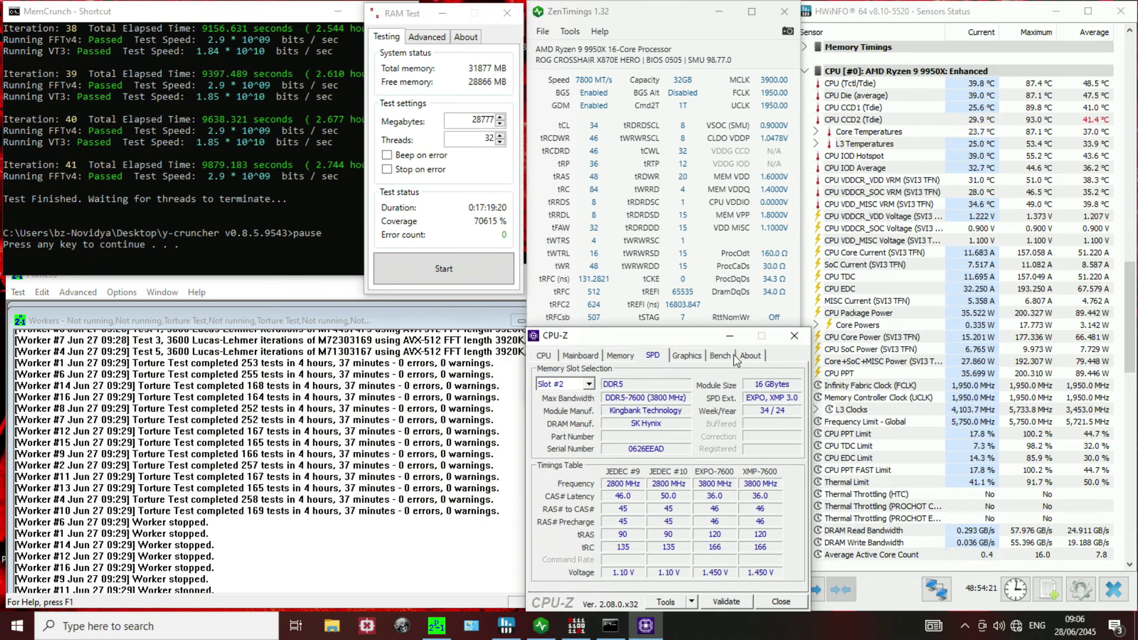
drag(661, 333, 658, 347)
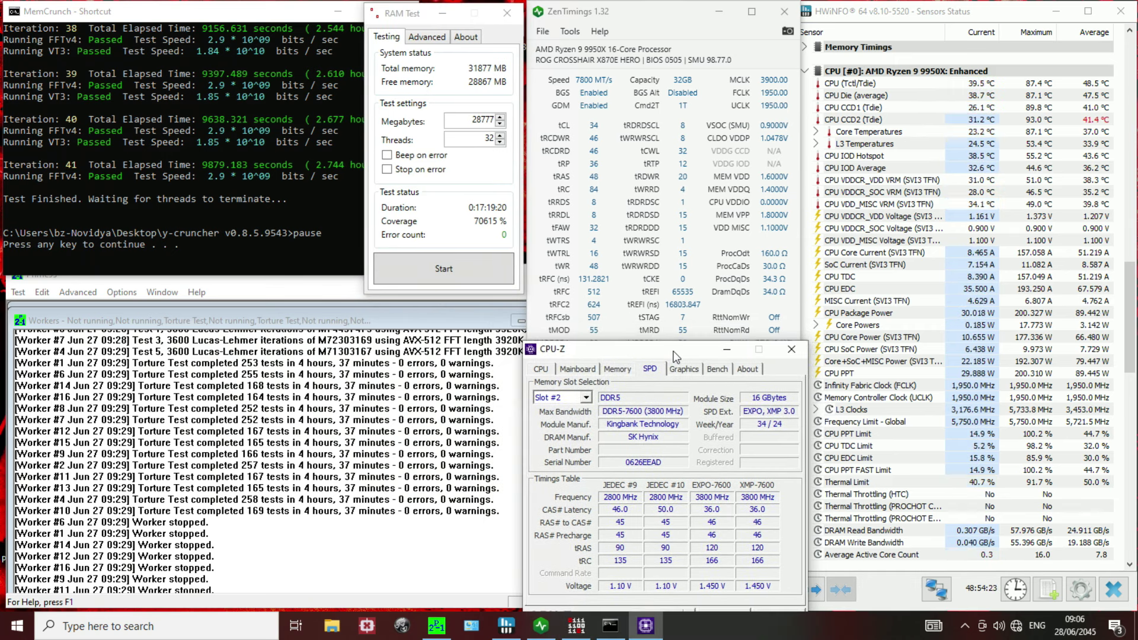
click(614, 13)
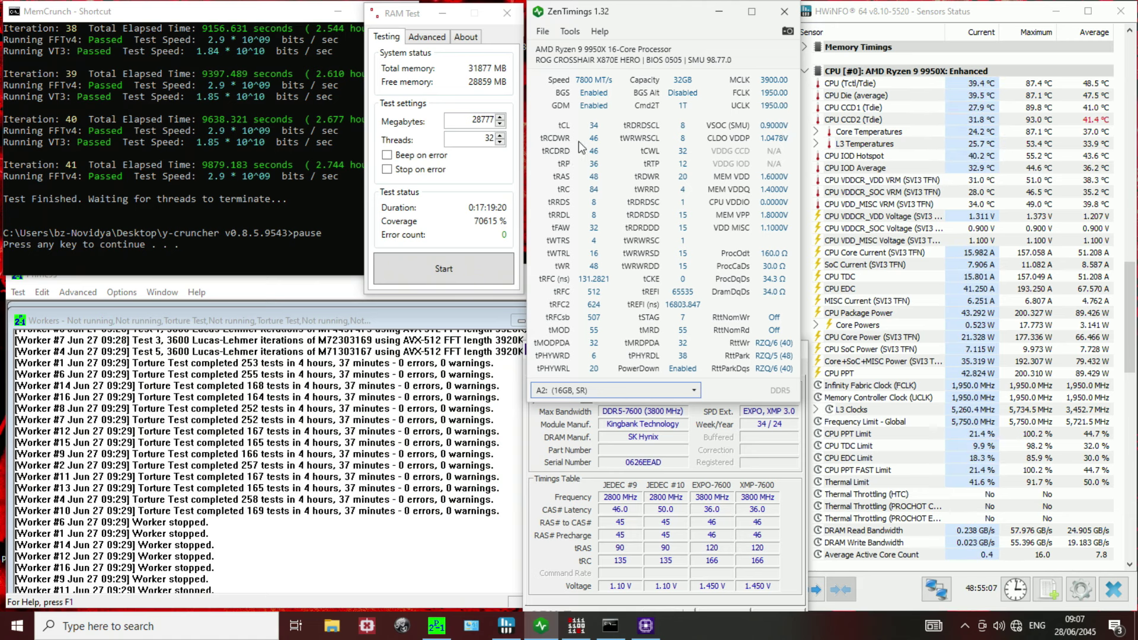
Step: Restart Windows from the Start menu's shutdown options, restarting anyway despite open apps
right_click(17, 626)
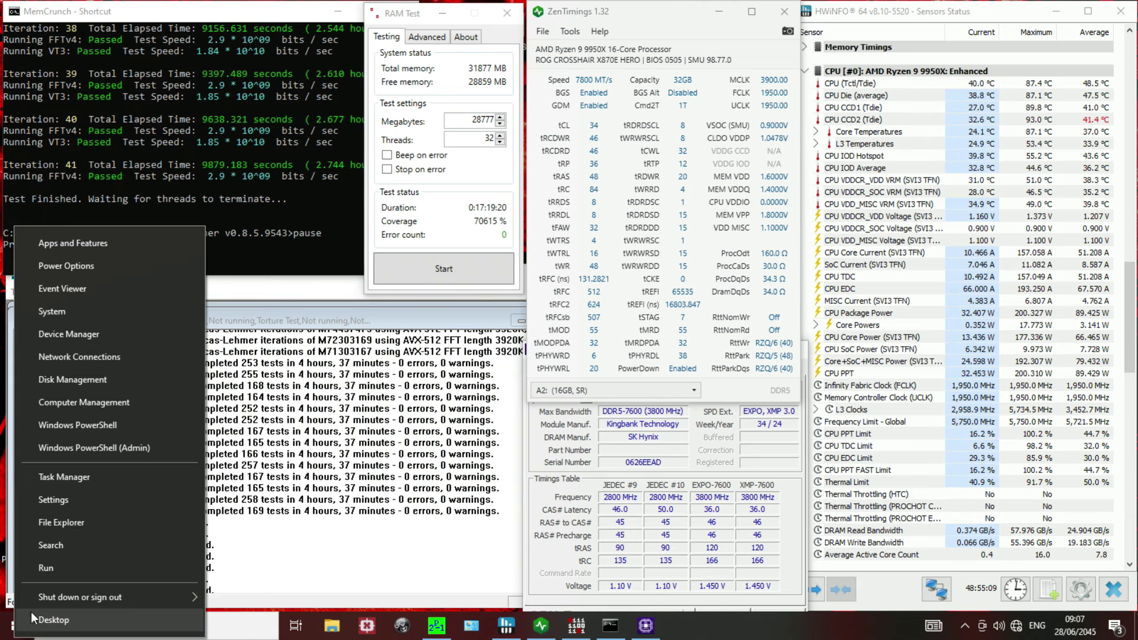
mouse_move(84, 603)
click(230, 598)
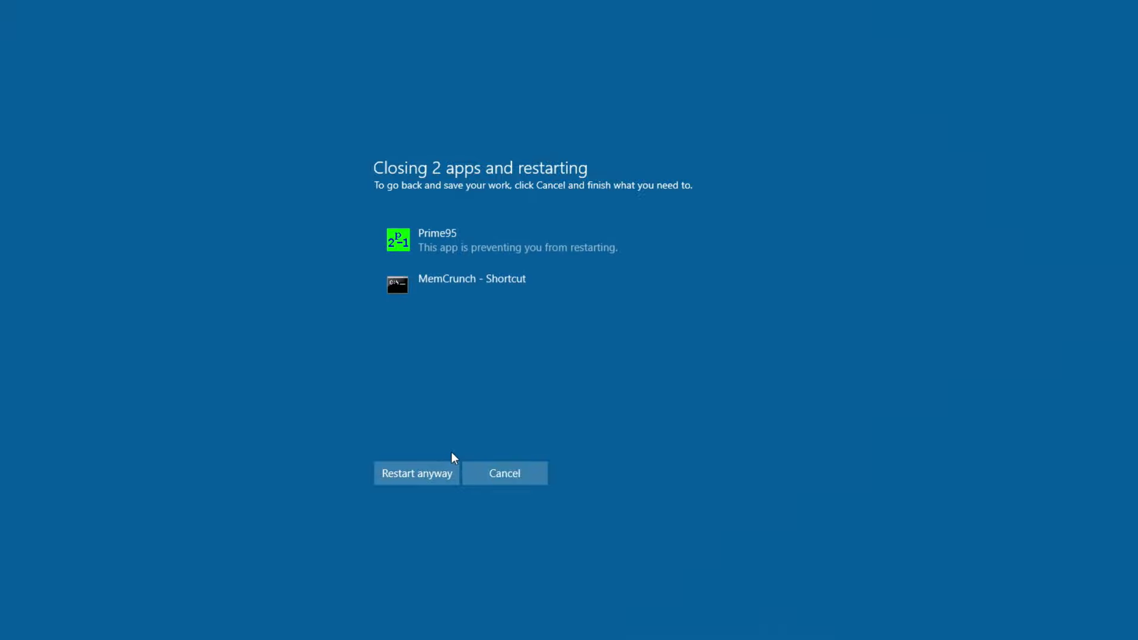
click(416, 473)
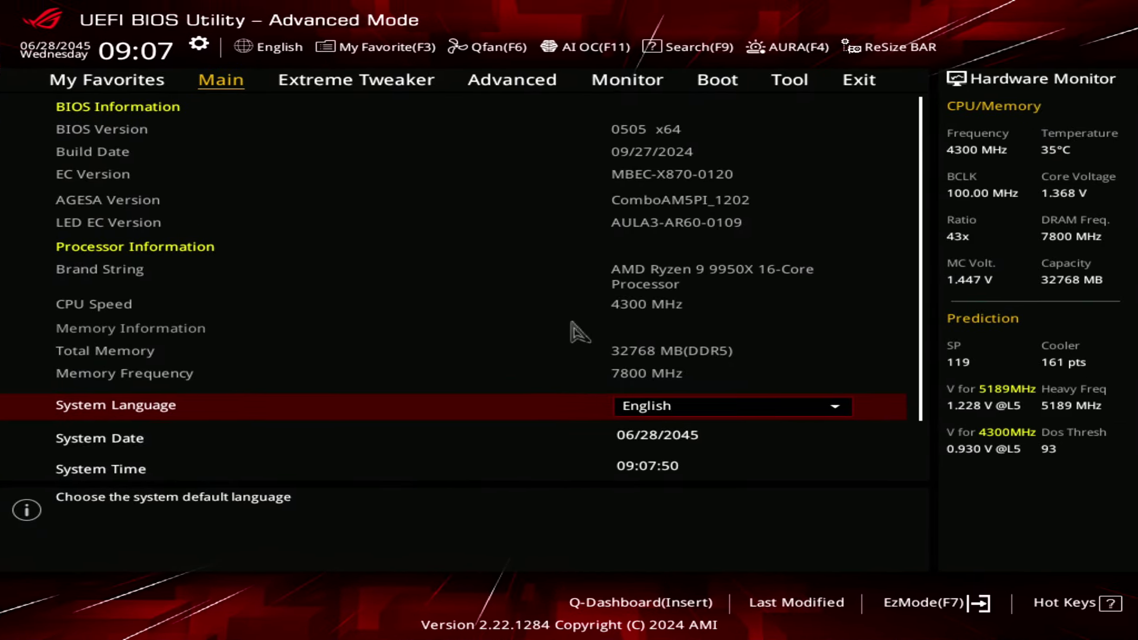
Step: Switch to Extreme Tweaker and select the Memory Frequency row showing DDR5-7800MHz
key(Right)
key(Down)
key(Down)
key(Down)
key(Down)
key(Down)
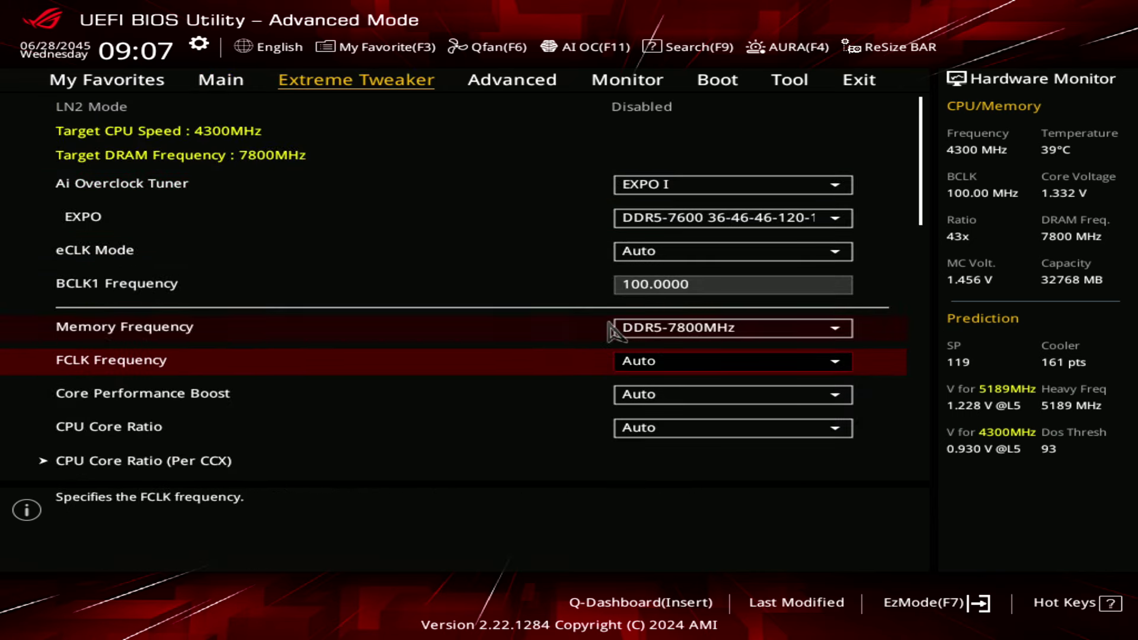
click(608, 323)
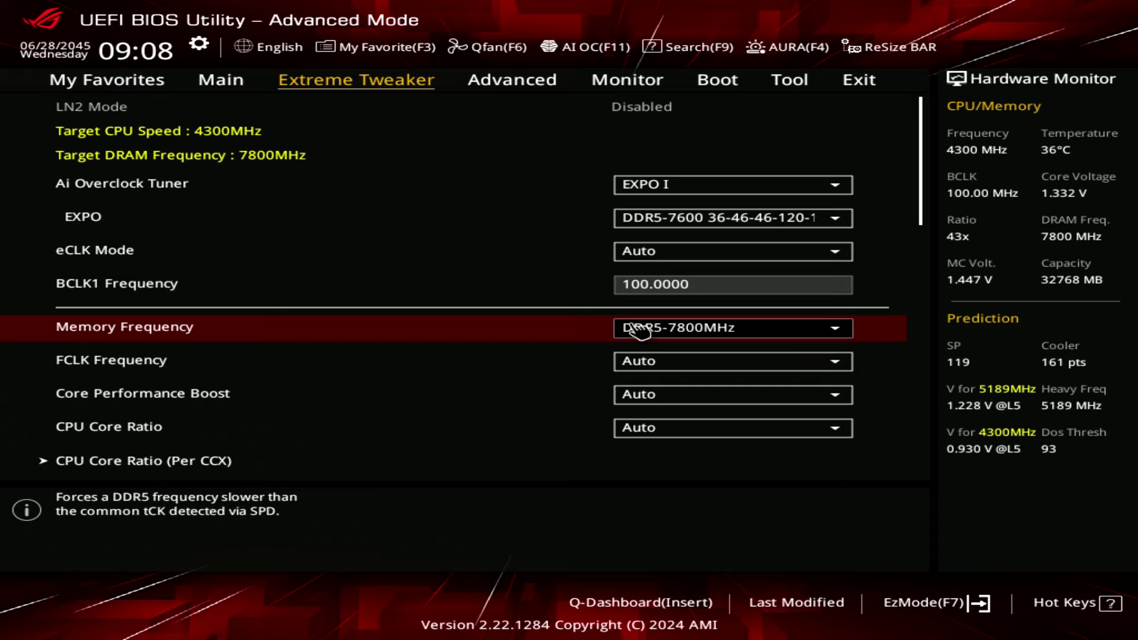
key(Down)
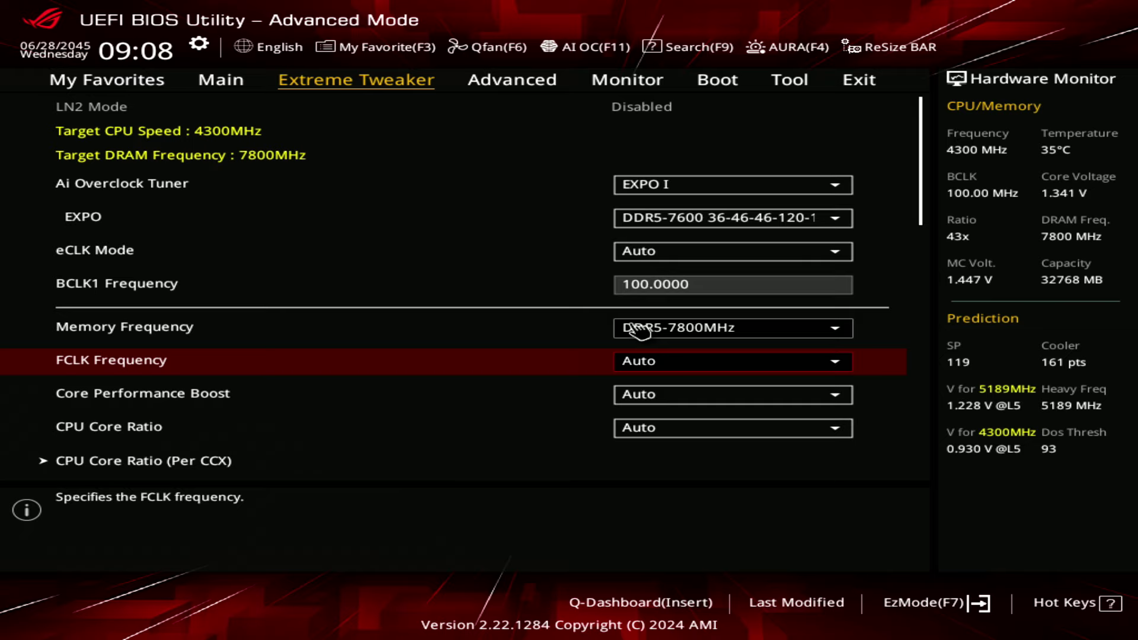
key(Up)
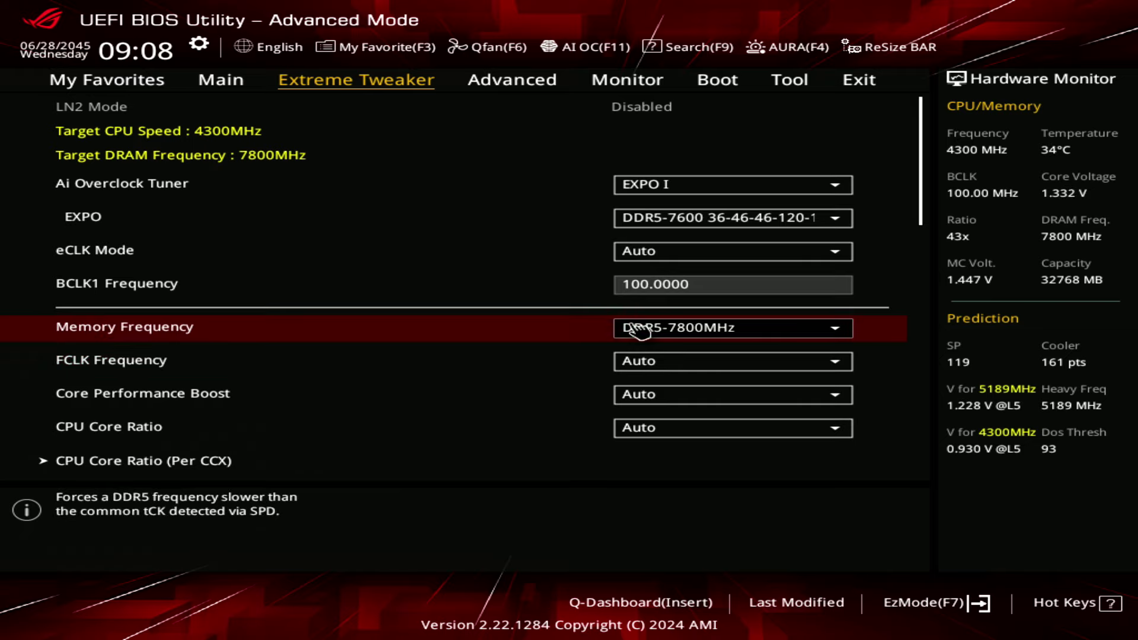
key(Down)
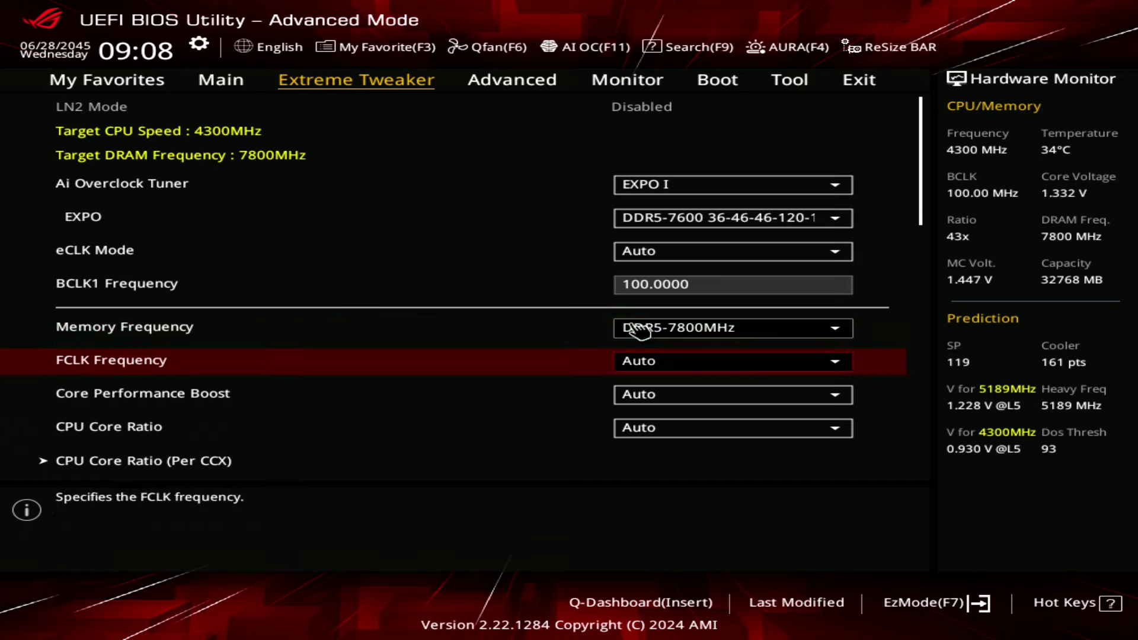
key(Return)
key(Down)
key(Down)
key(Down)
key(Down)
key(Down)
key(Down)
key(Down)
key(Down)
key(Down)
key(Down)
key(Down)
key(Down)
key(Down)
key(Down)
key(Down)
key(Down)
key(Down)
key(Down)
key(Down)
key(Down)
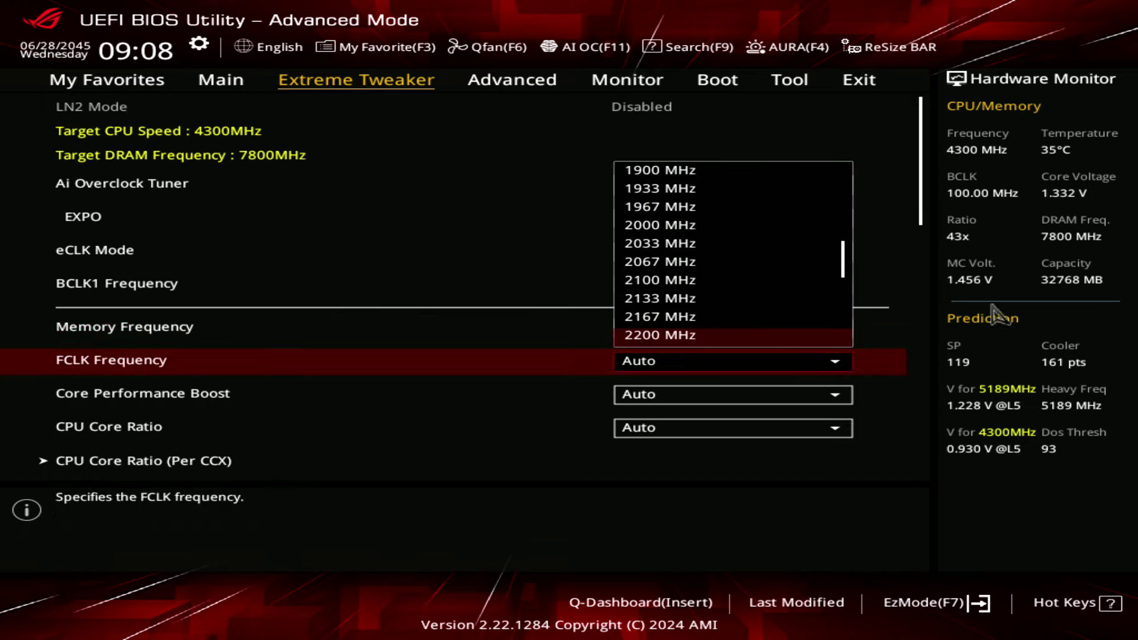
key(Up)
key(Up)
key(Up)
key(Up)
key(Up)
key(Up)
key(Up)
key(Up)
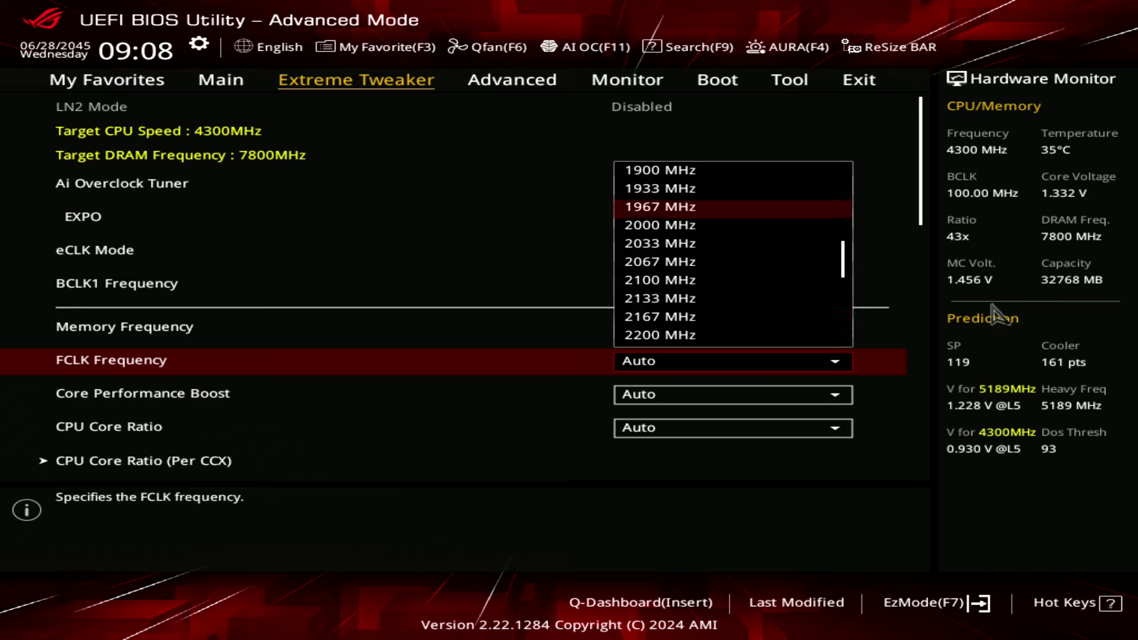
key(Up)
key(Down)
key(Down)
key(Escape)
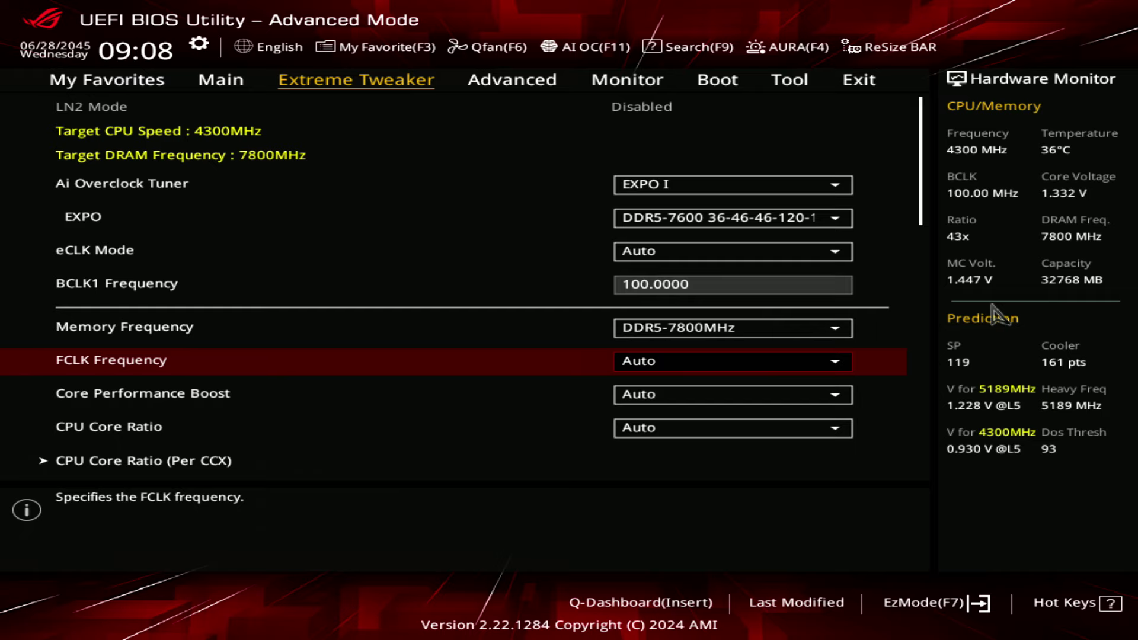
key(Up)
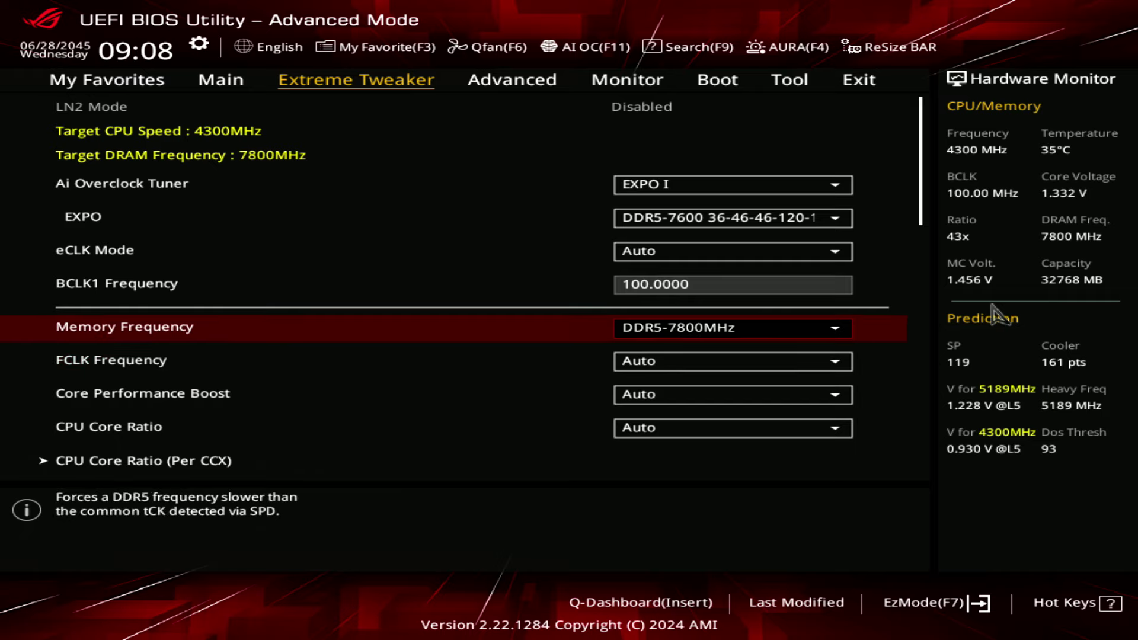
Step: Enter AMD Overclocking past the warning and open DDR and Infinity Fabric Frequency/Timings
key(Right)
key(Down)
key(Up)
key(Up)
key(Return)
key(Down)
key(Return)
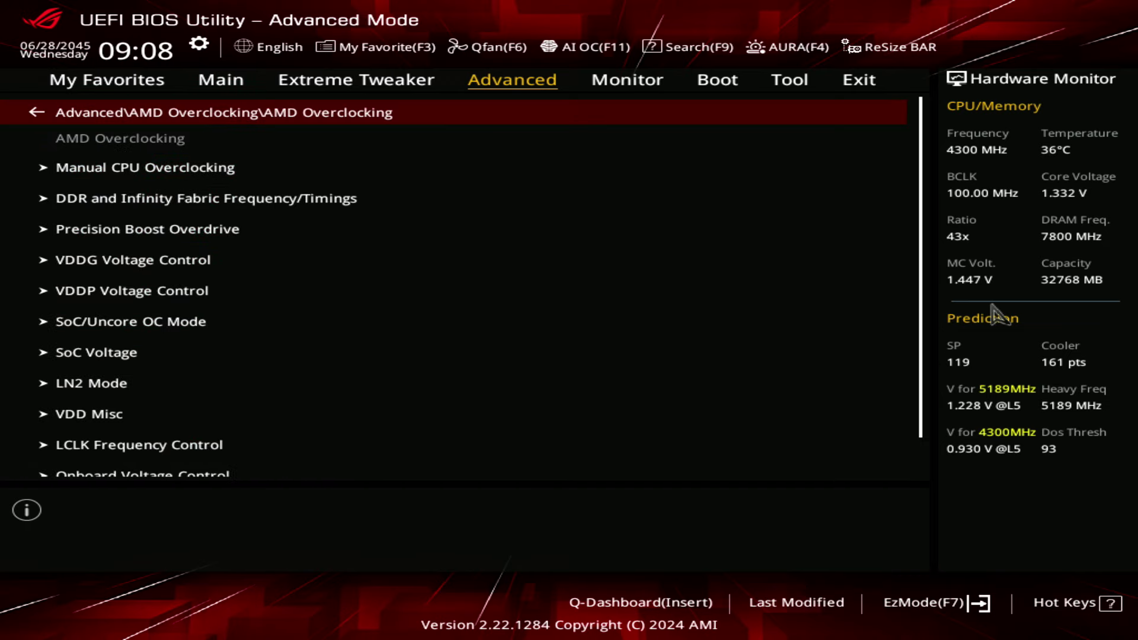
key(Down)
key(Down)
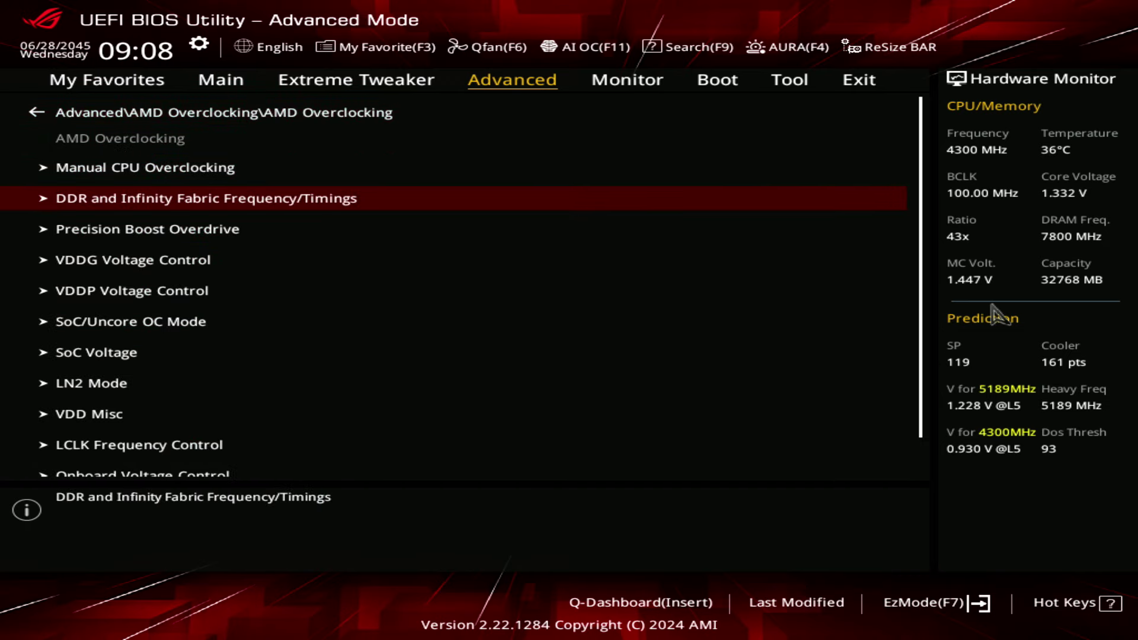
key(Escape)
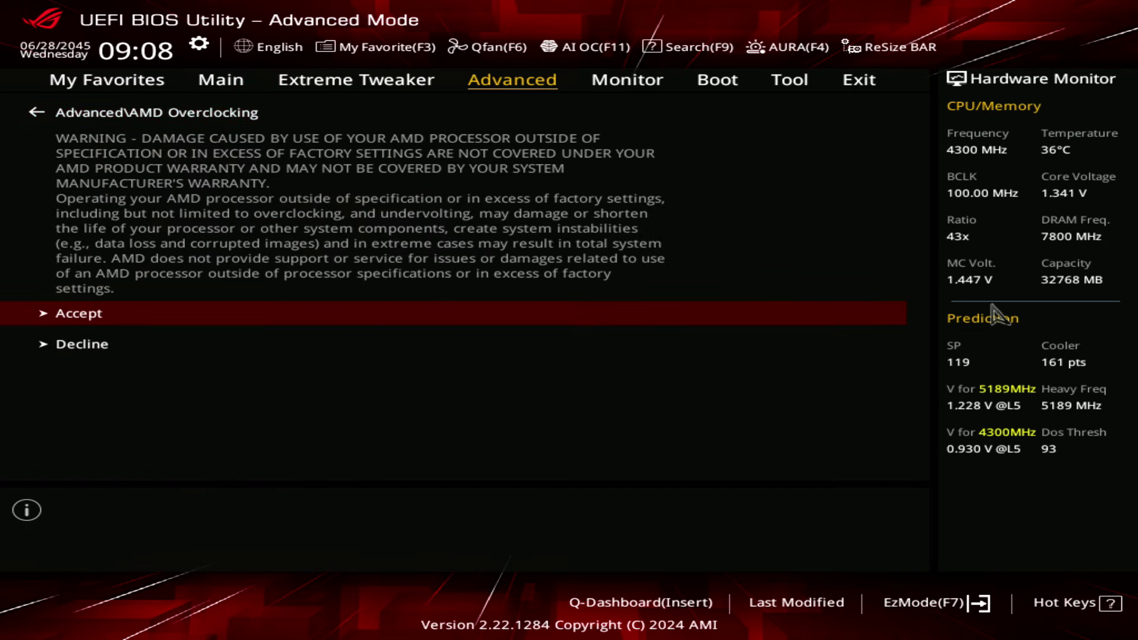
key(Up)
key(Down)
key(Return)
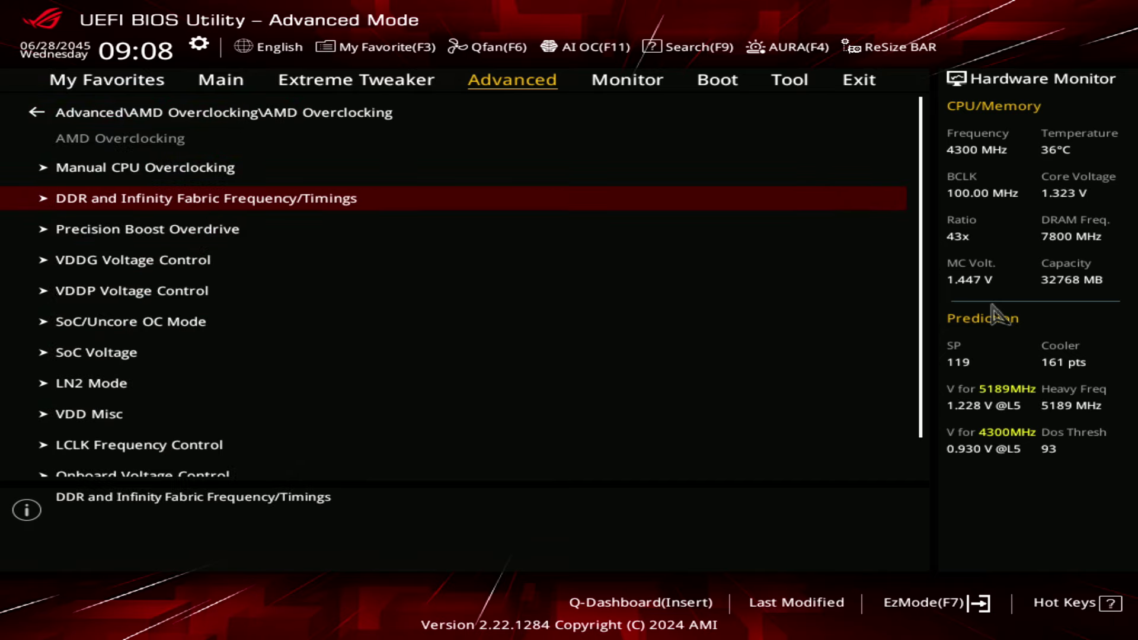
key(Return)
Step: Open the Infinity Fabric frequency list and browse options from 1900 to 2100 MHz
key(Down)
key(Down)
key(Return)
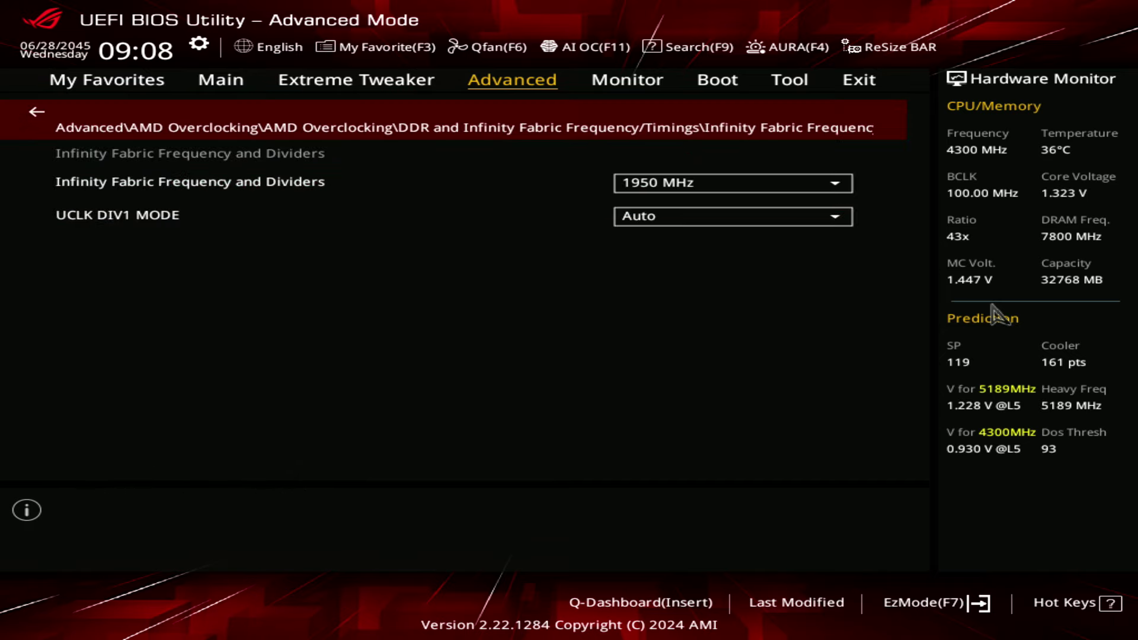
key(Down)
key(Return)
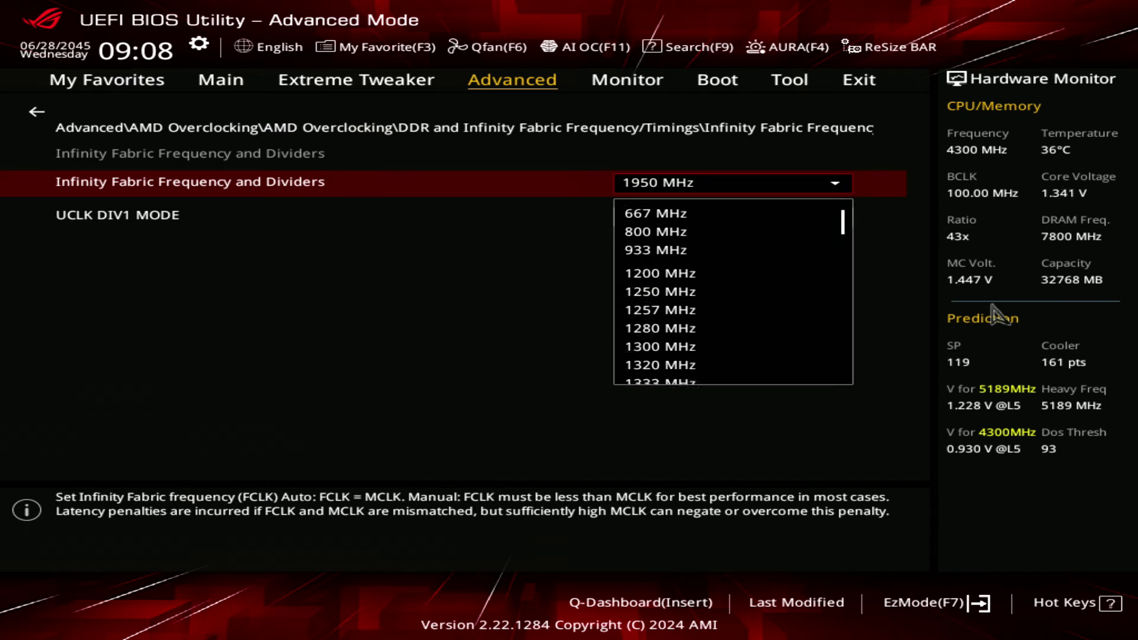
key(Up)
key(Up)
key(Up)
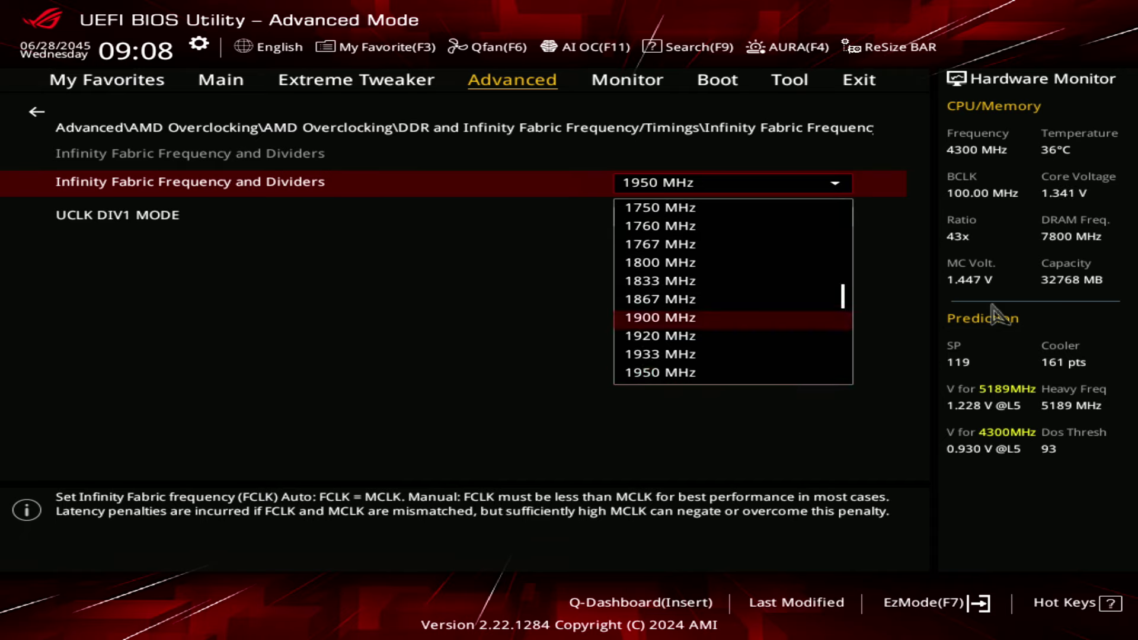
key(Up)
key(Down)
key(Down)
key(Down)
key(Down)
key(Down)
key(Down)
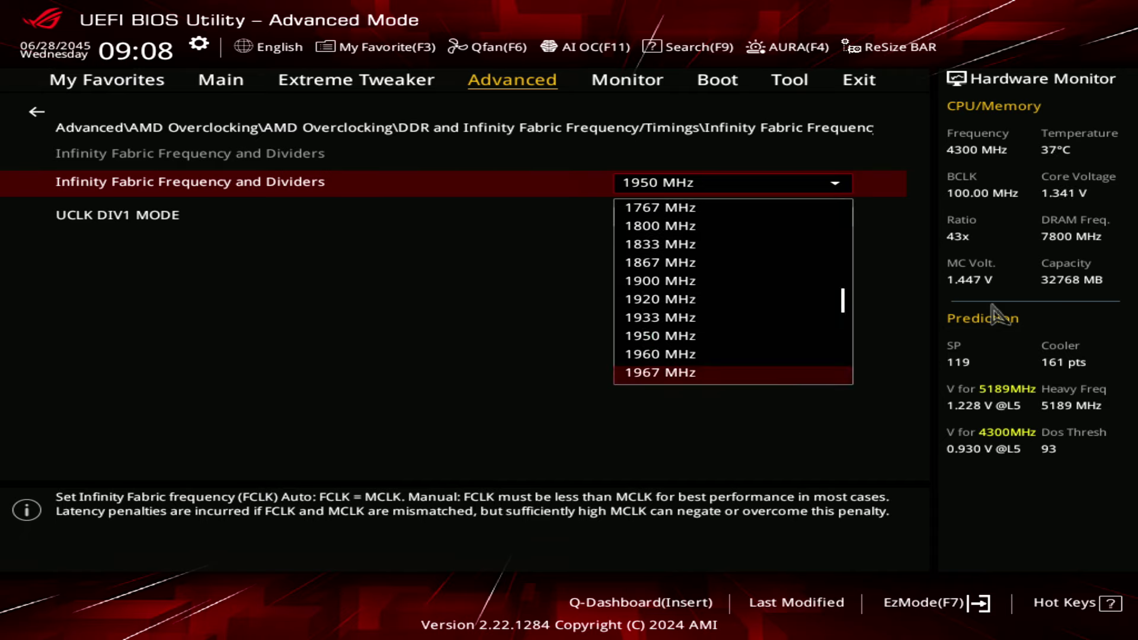
key(Up)
key(Up)
key(Down)
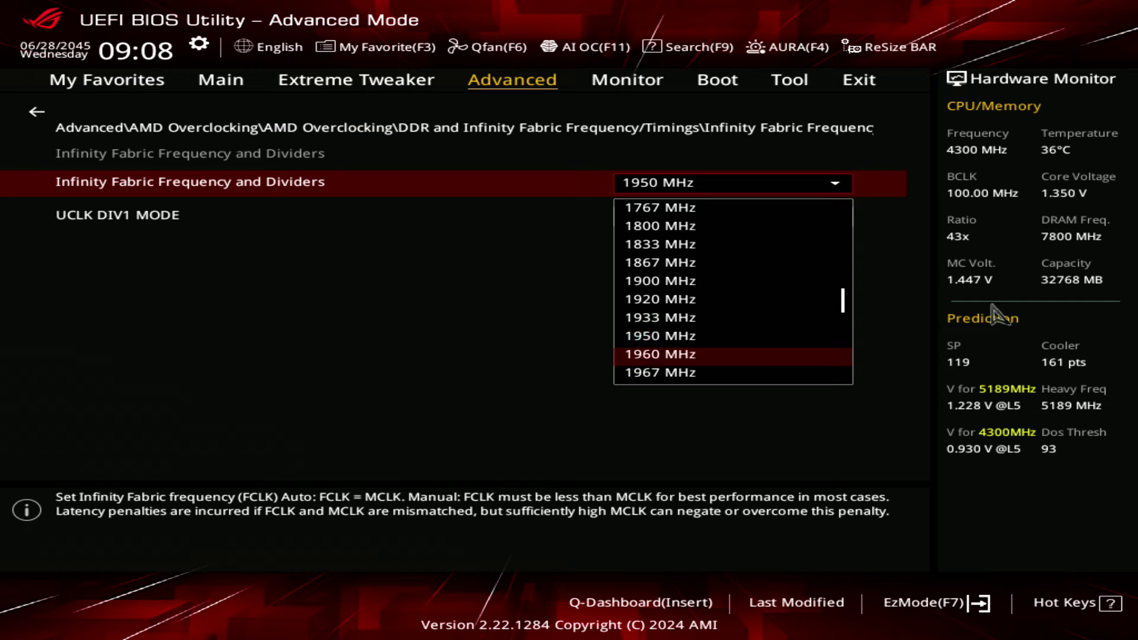
key(Down)
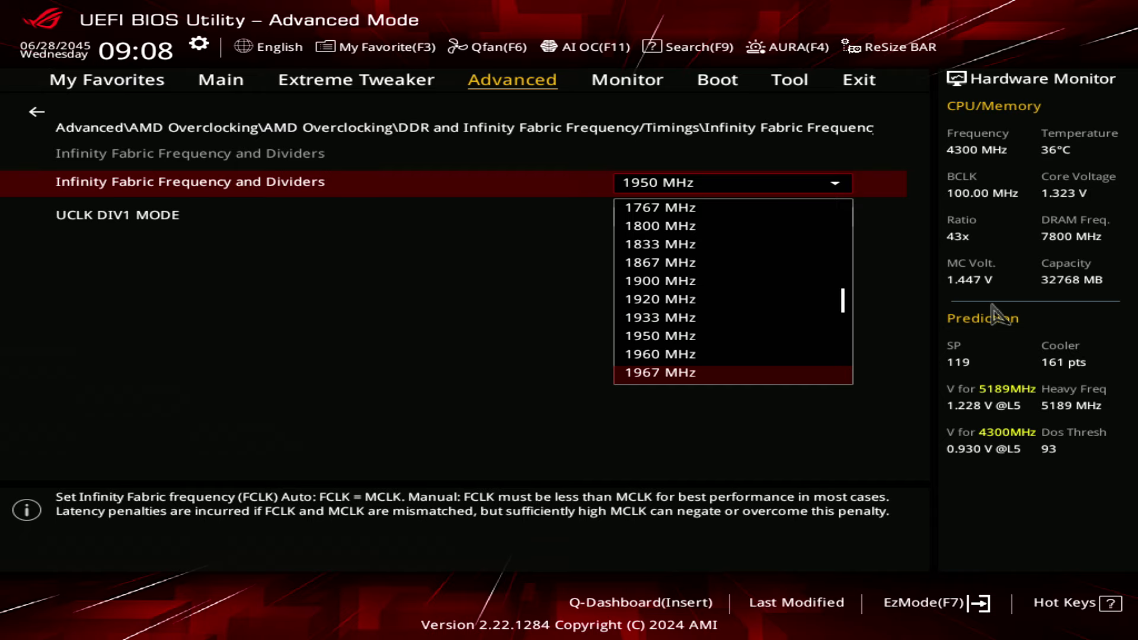
key(Down)
key(Down)
key(Down)
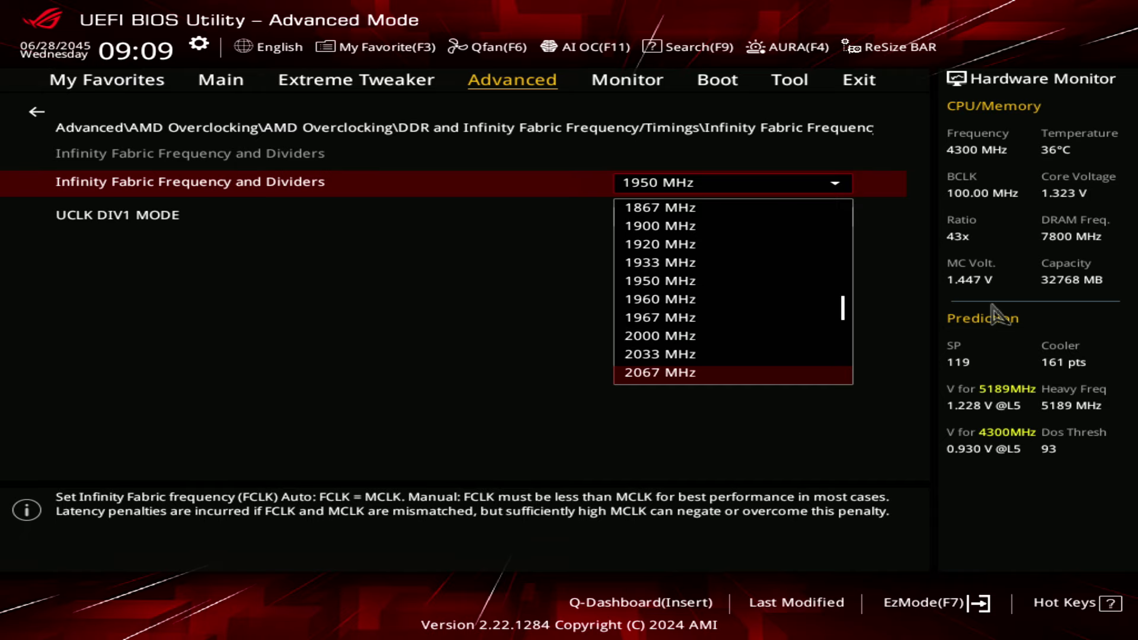
key(Up)
key(Up)
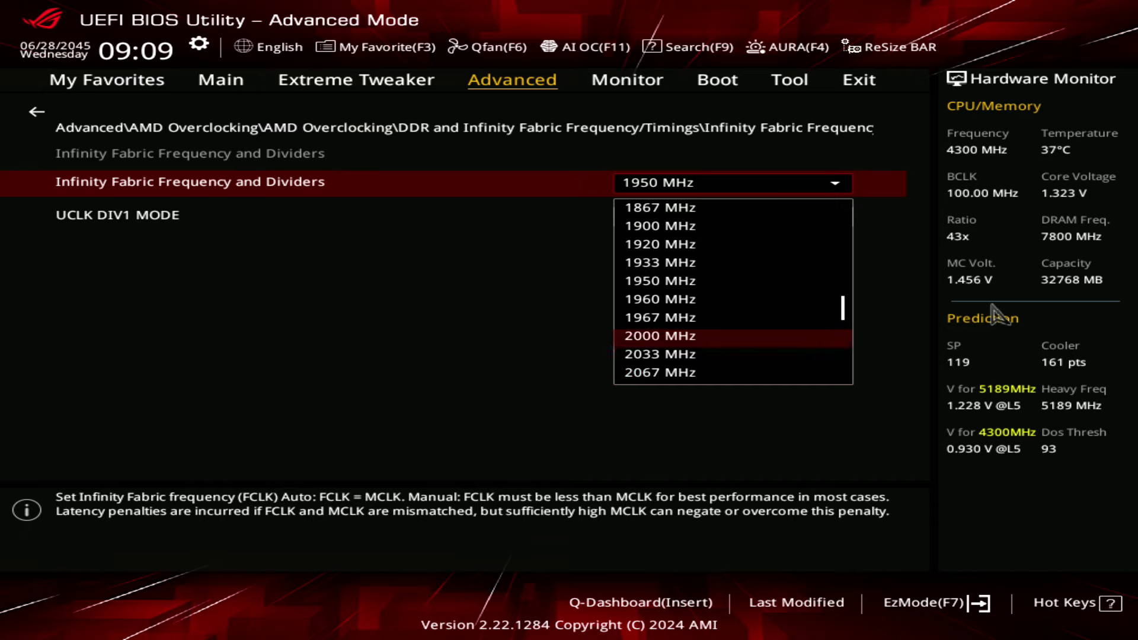
key(Down)
key(Down)
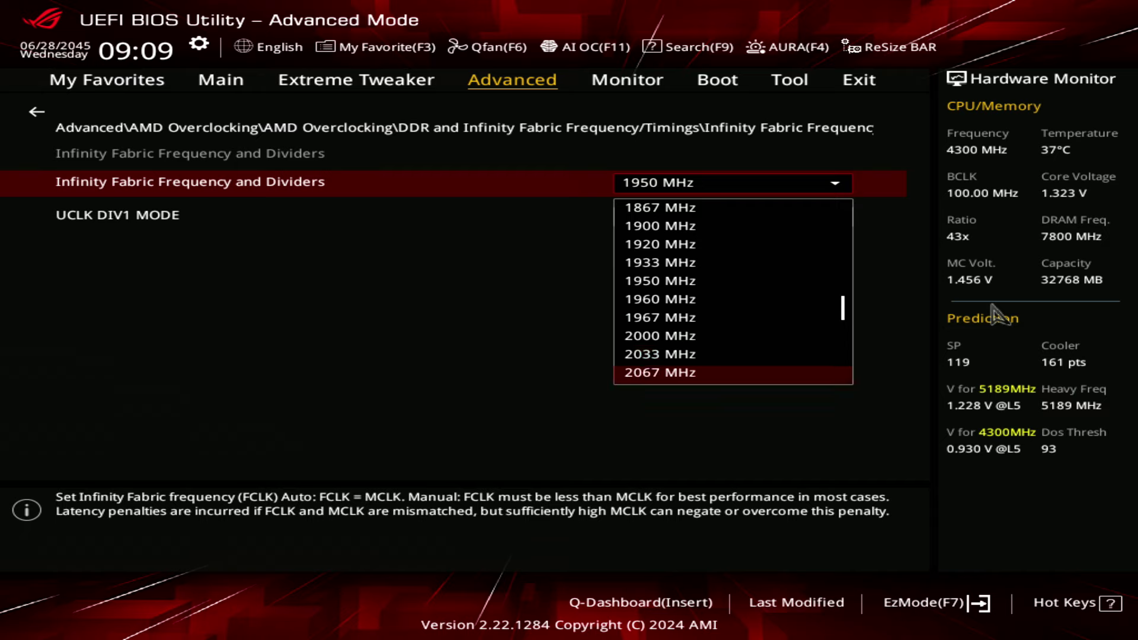
key(Down)
key(Down)
key(Up)
key(Up)
key(Up)
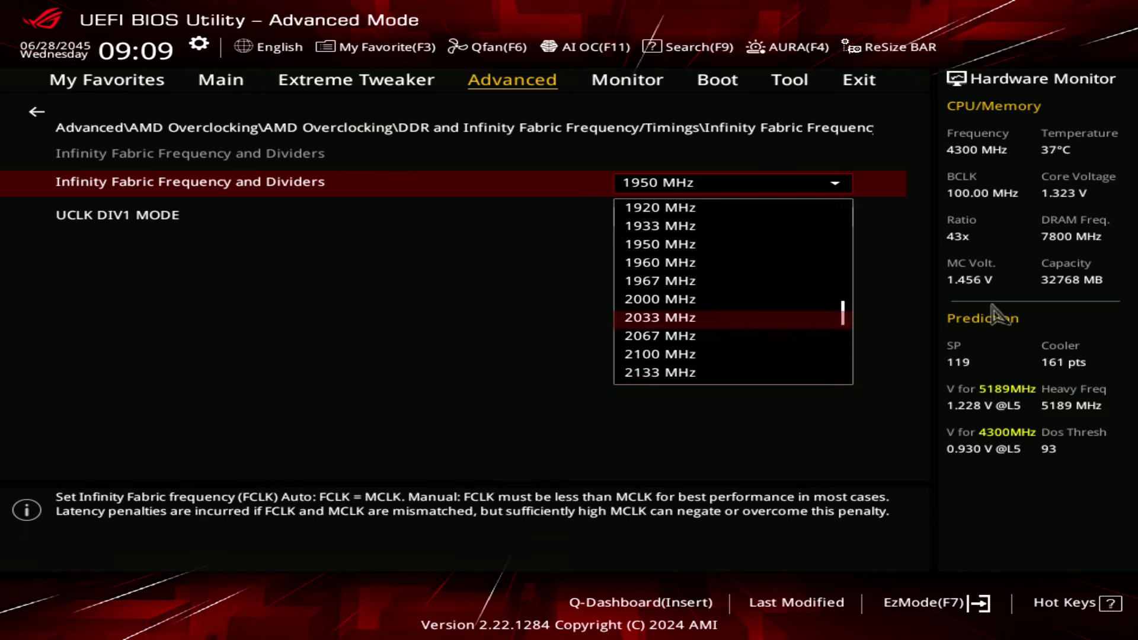
key(Up)
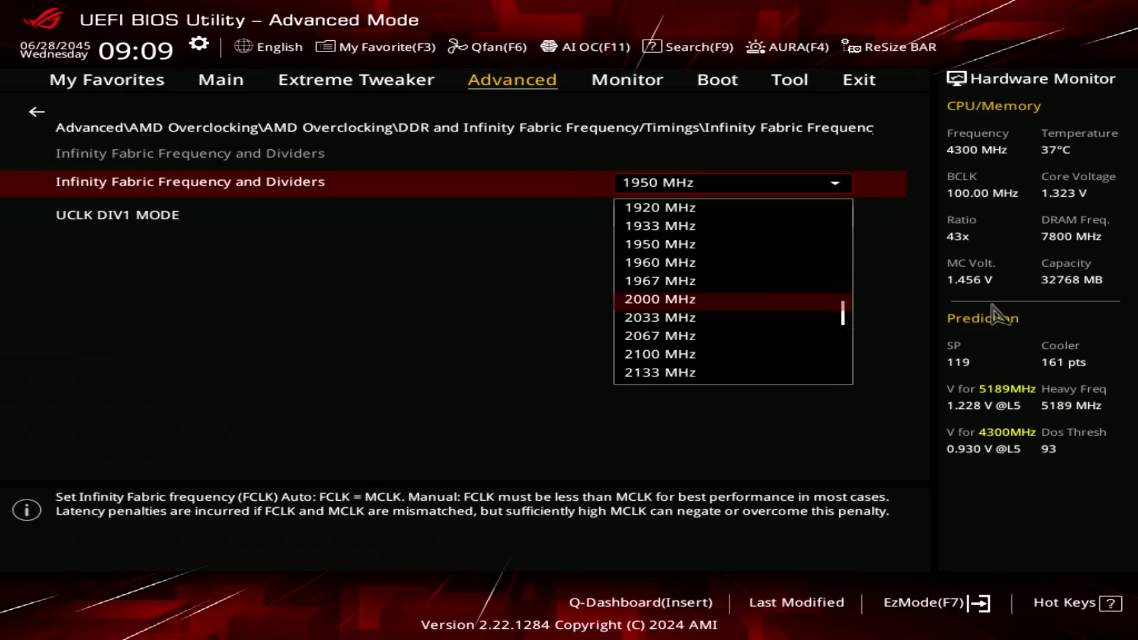
key(Down)
key(Down)
key(Up)
key(Up)
key(Down)
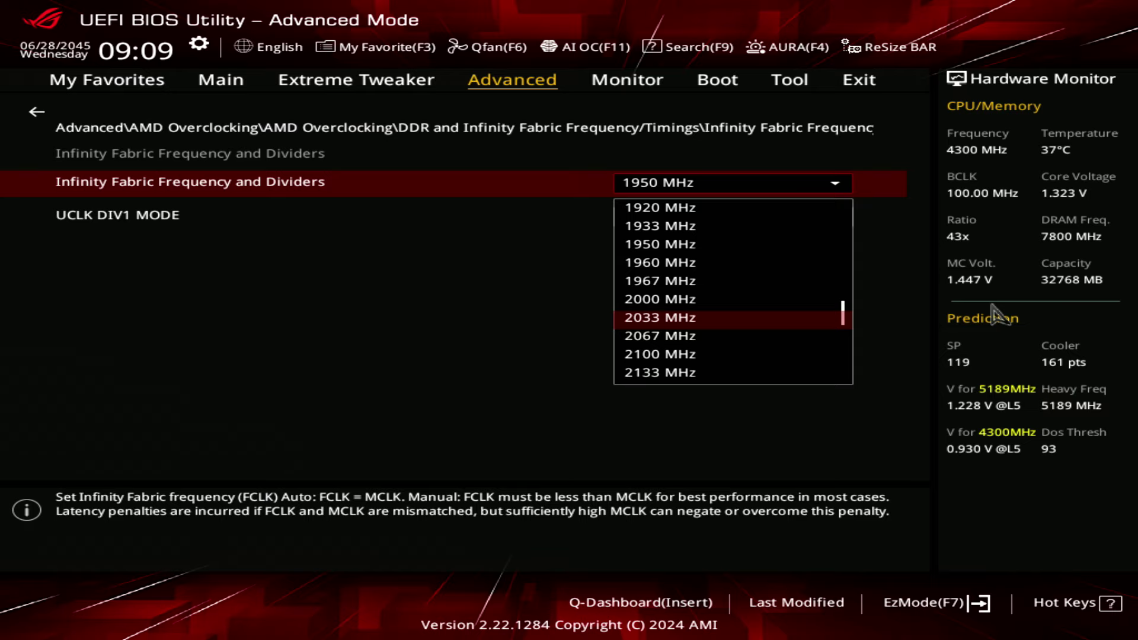
key(Down)
key(Down)
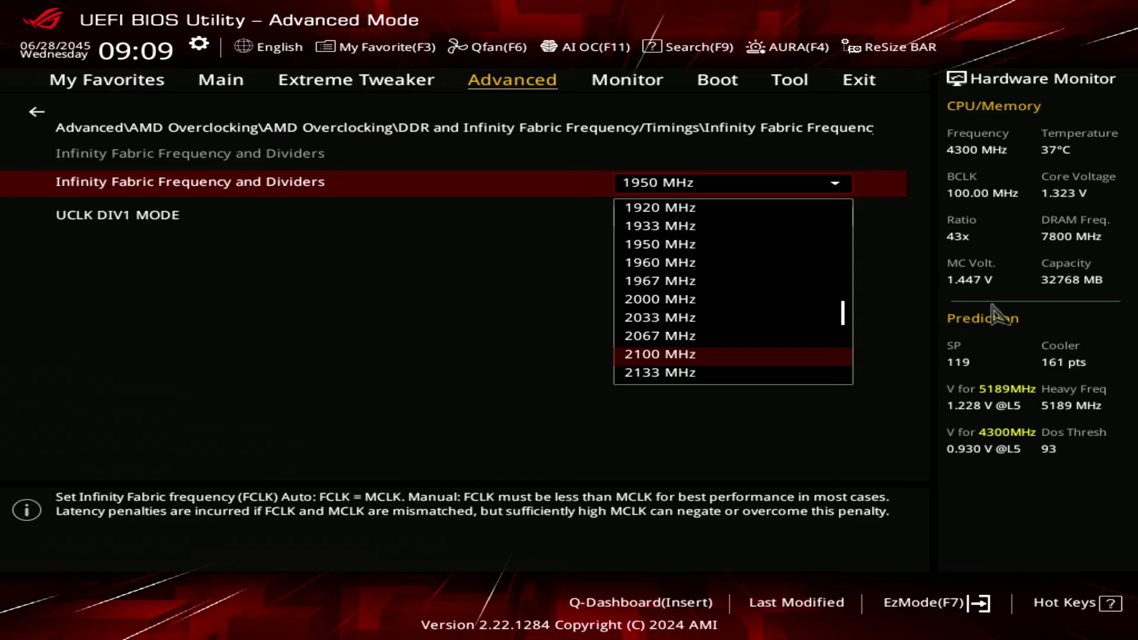
key(Up)
key(Up)
key(Up)
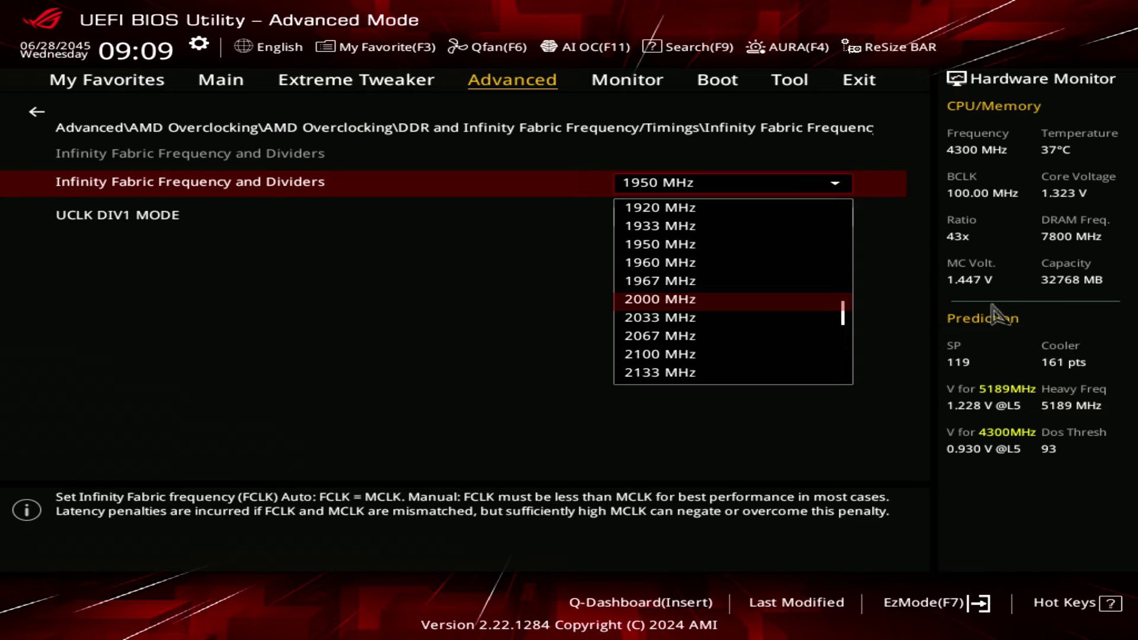
key(Up)
key(Up)
key(Up)
key(Down)
key(Down)
key(Down)
key(Down)
key(Down)
key(Up)
key(Up)
key(Down)
key(Down)
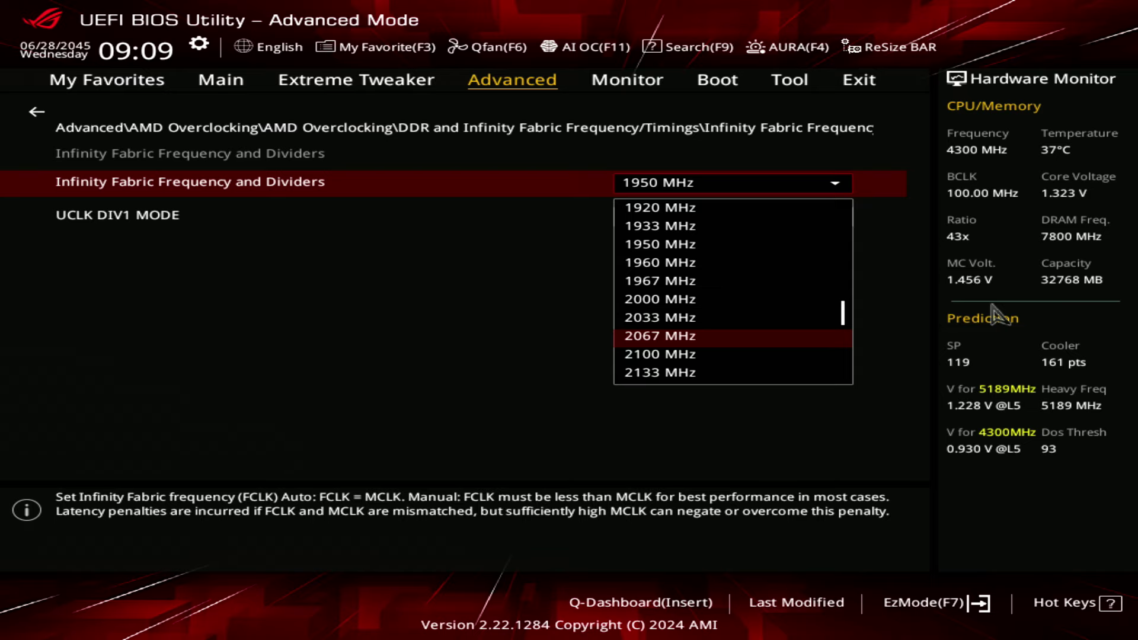
key(Down)
key(Down)
key(Down)
key(Down)
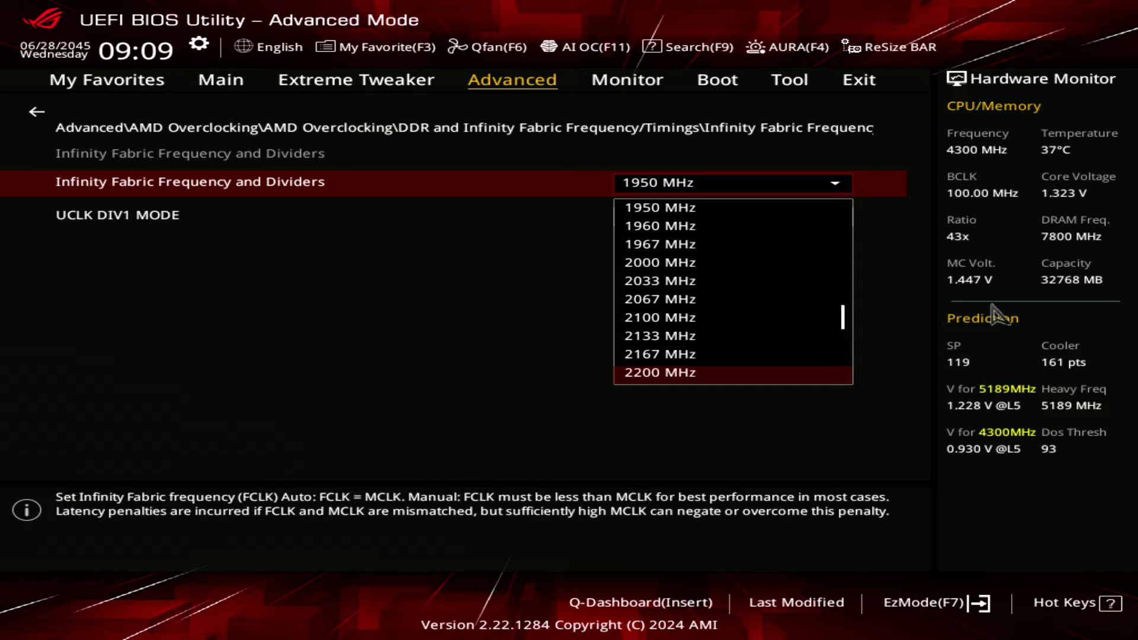
Step: Check the higher fabric clocks up to 2233 MHz, then keep 1950 MHz
key(Up)
key(Up)
key(Up)
key(Up)
key(Up)
key(Up)
key(Up)
key(Up)
key(Up)
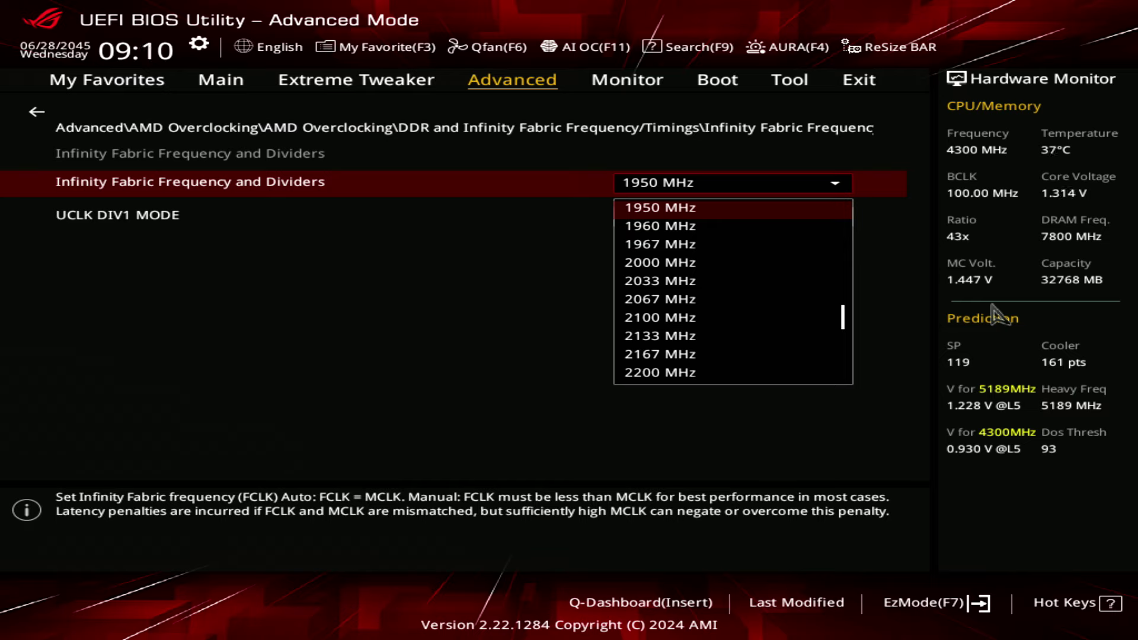
key(Down)
key(Down)
key(Down)
key(Down)
key(Down)
key(Down)
key(Down)
key(Down)
key(Down)
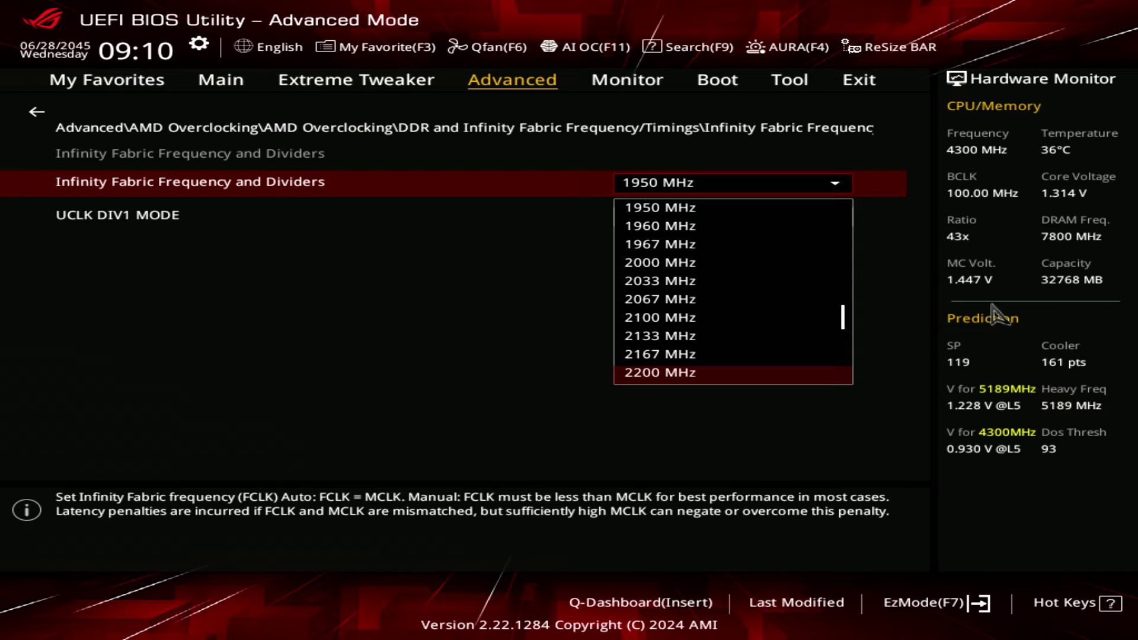
key(Up)
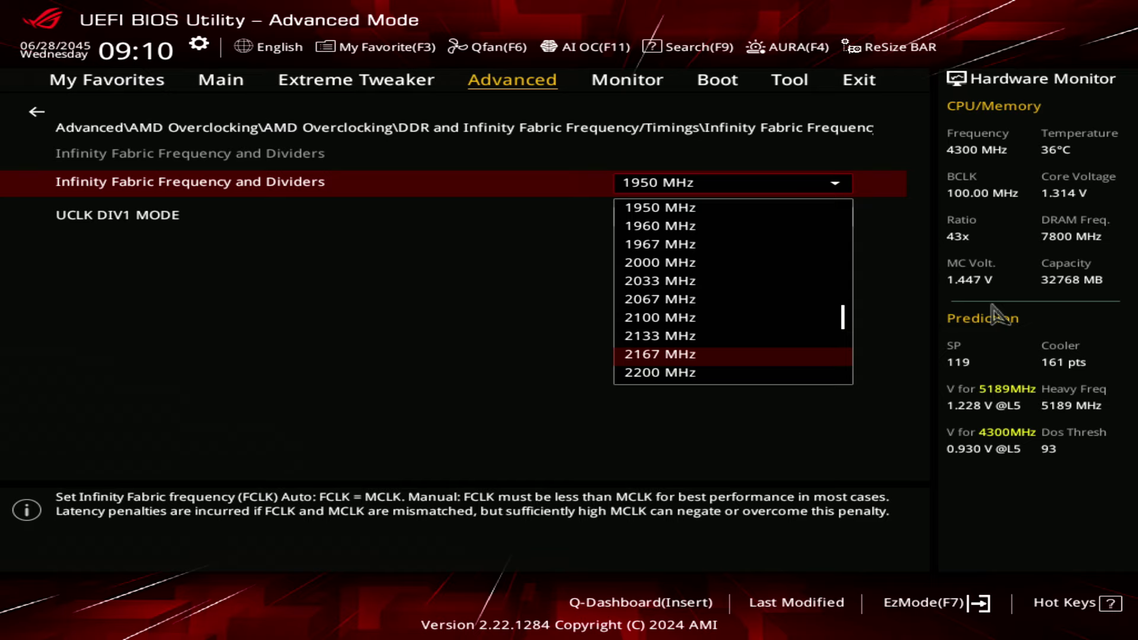
key(Down)
key(Down)
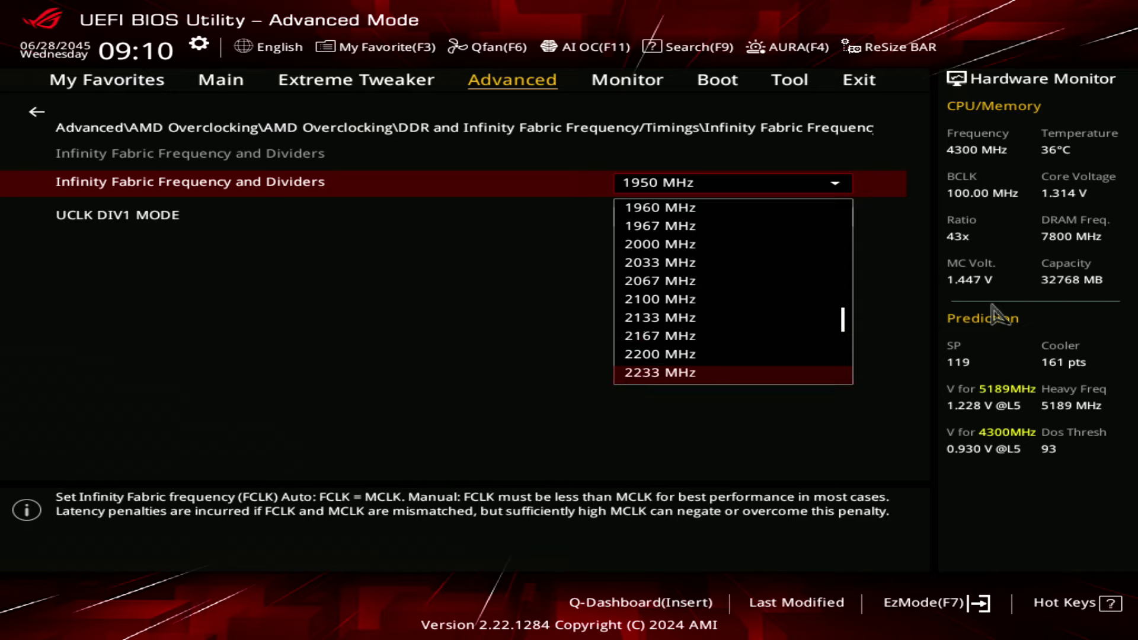
key(Up)
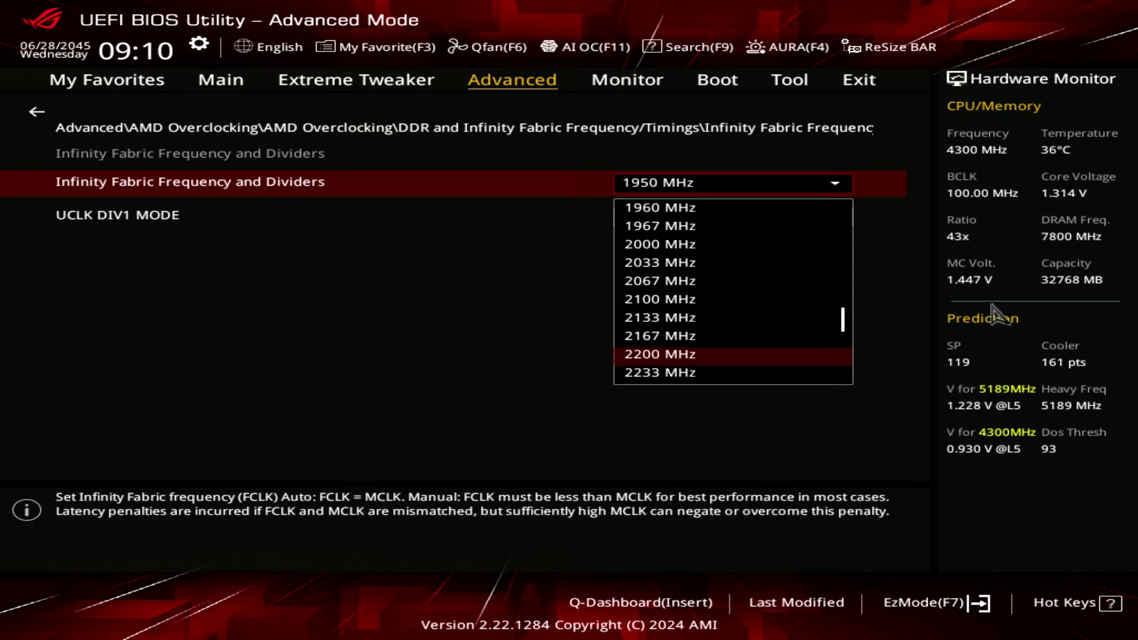
key(Up)
key(Up)
key(Up)
key(Up)
key(Up)
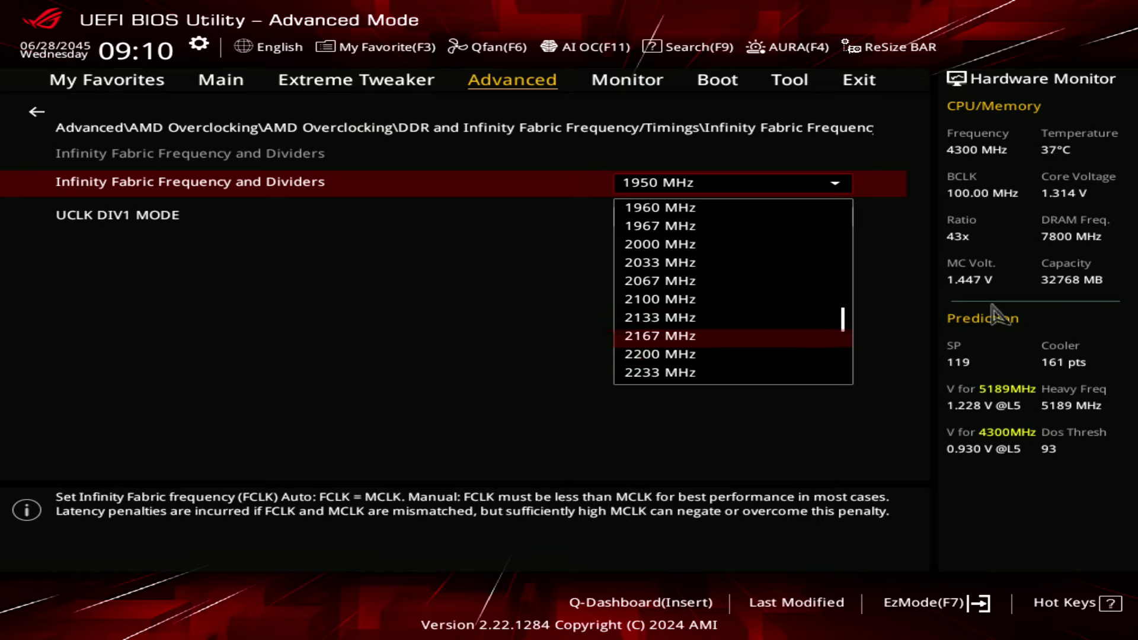
key(Up)
key(Up)
key(Up)
key(Up)
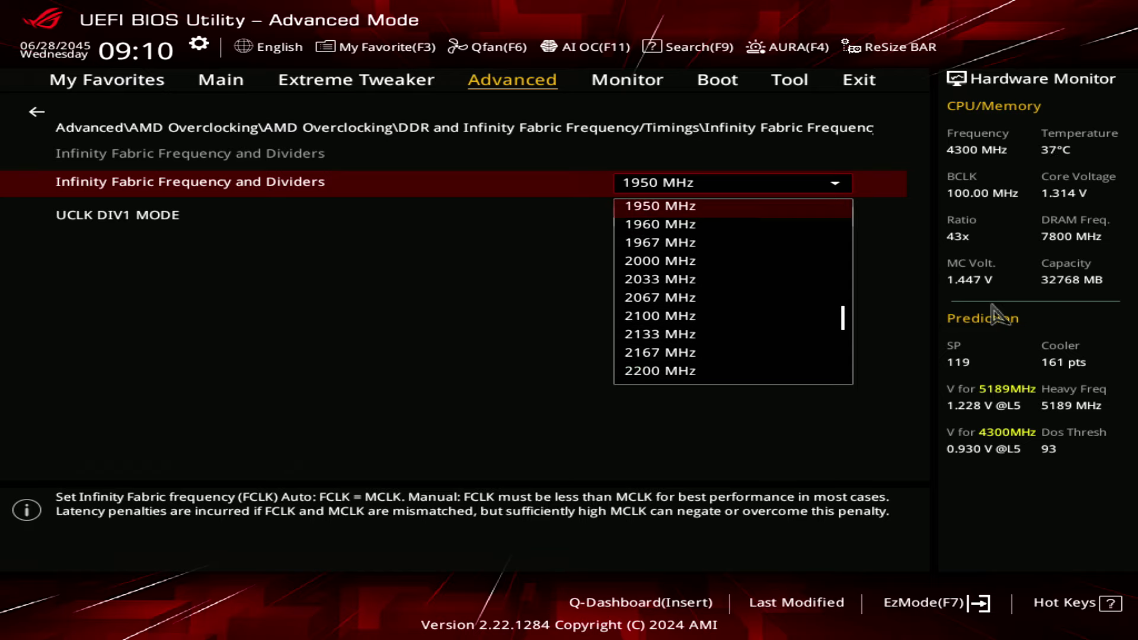
key(Down)
key(Down)
key(Down)
key(Down)
key(Down)
key(Down)
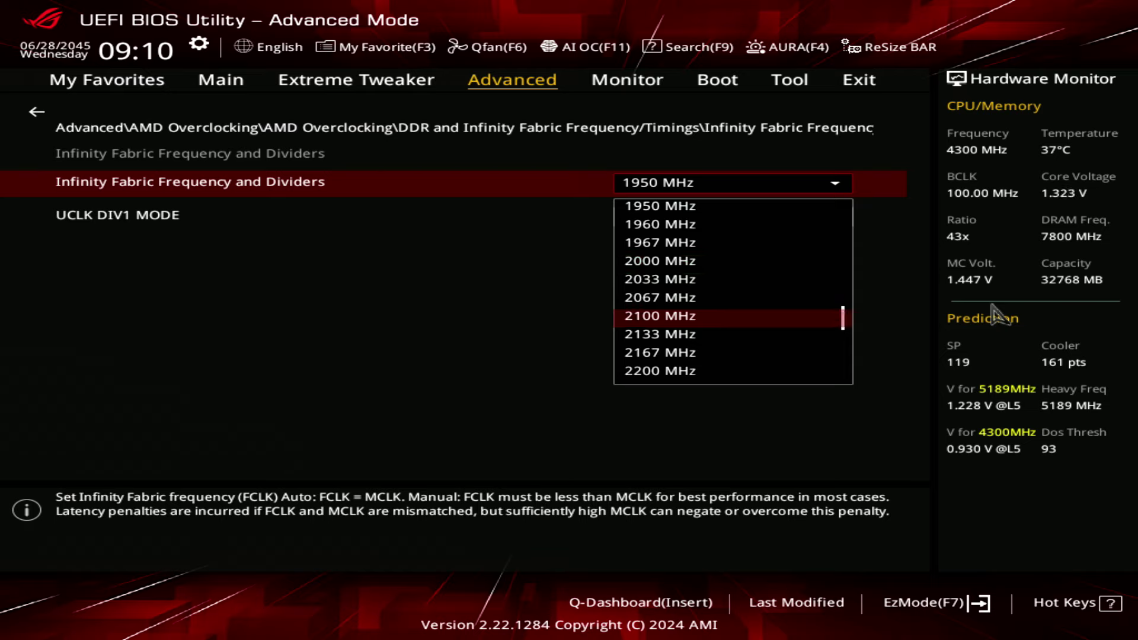
key(Up)
key(Up)
key(Down)
key(Down)
key(Down)
key(Down)
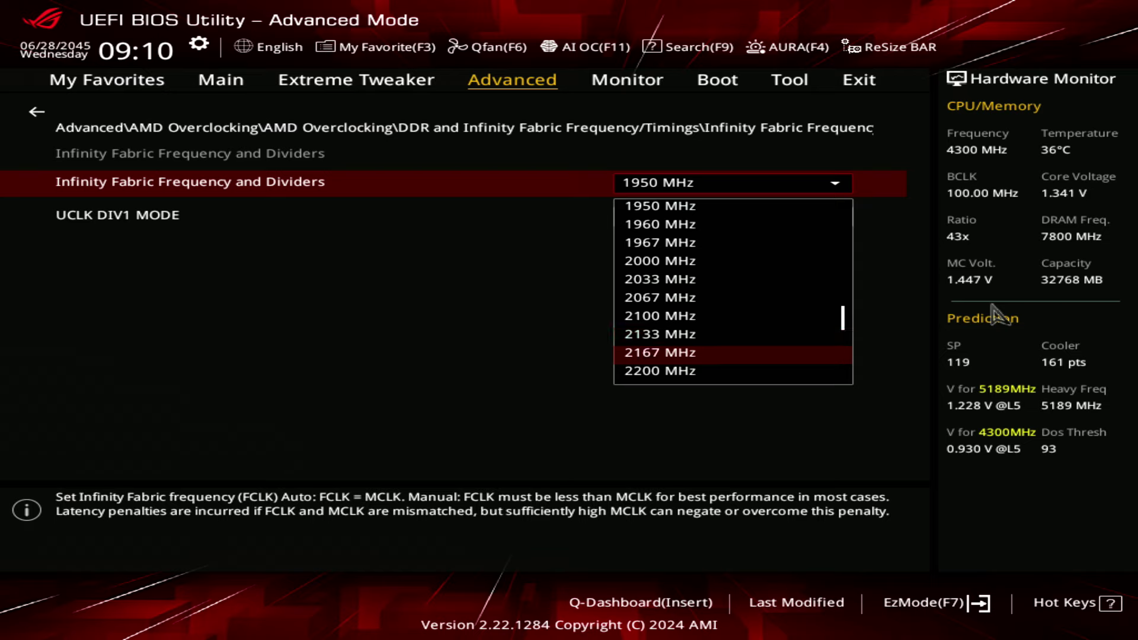
key(Down)
key(Down)
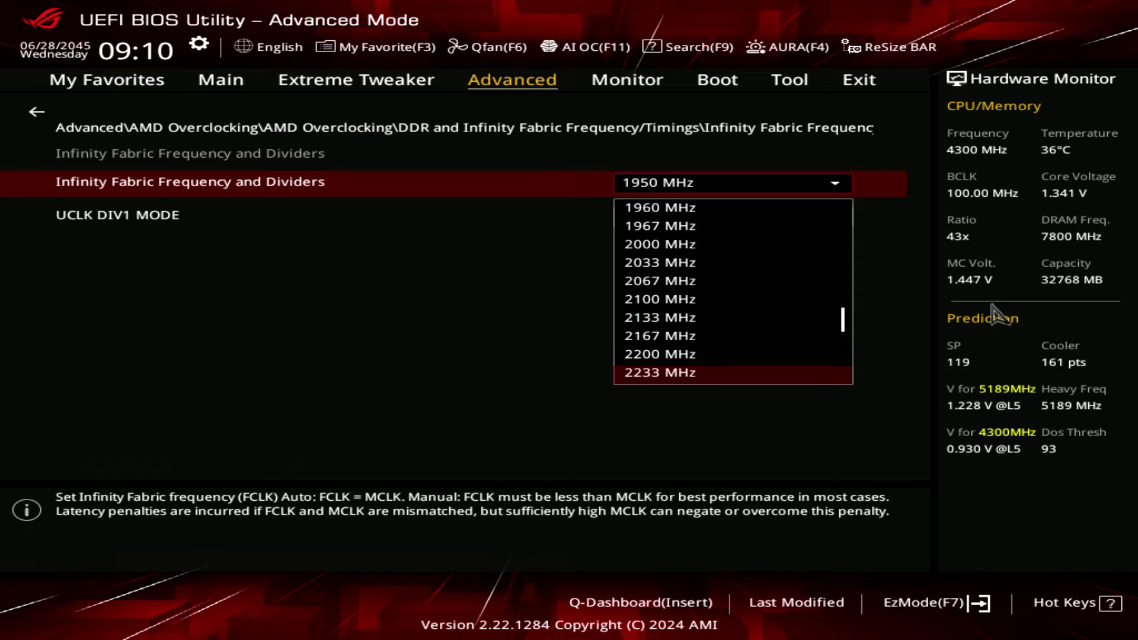
key(Up)
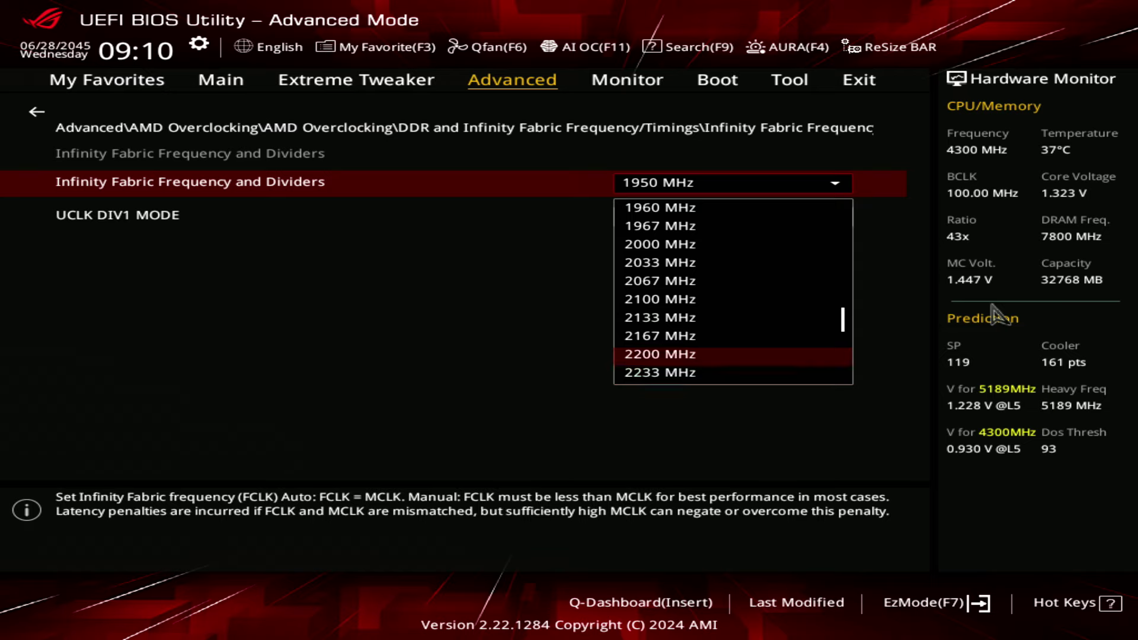
key(Up)
key(Up)
key(Up)
key(Up)
key(Up)
key(Up)
key(Up)
key(Up)
key(Up)
key(Up)
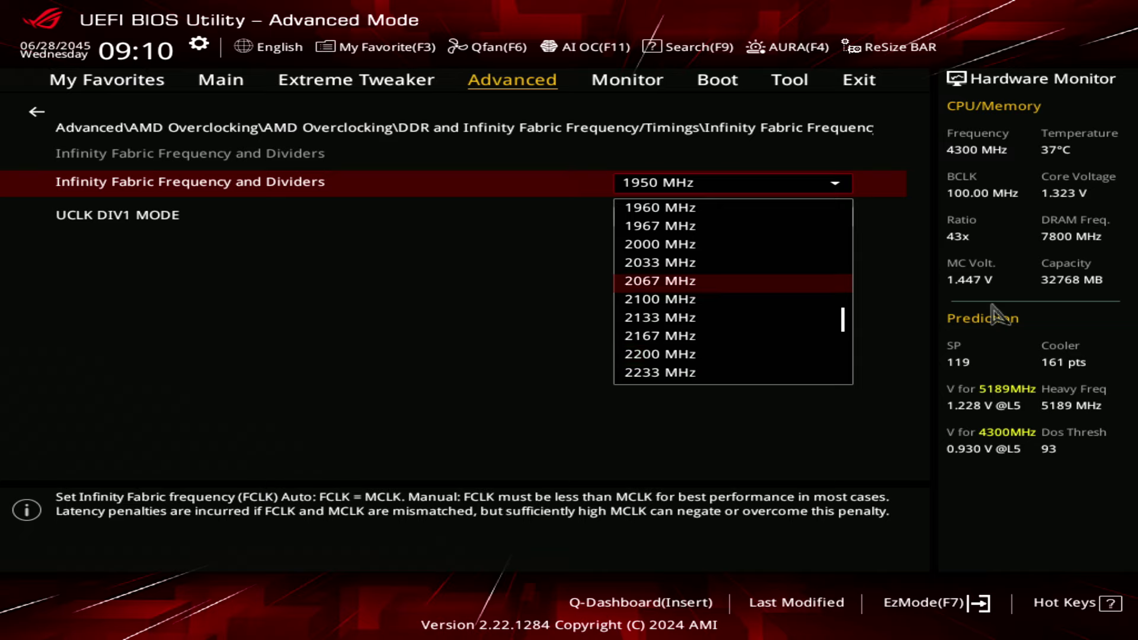
key(Down)
key(Return)
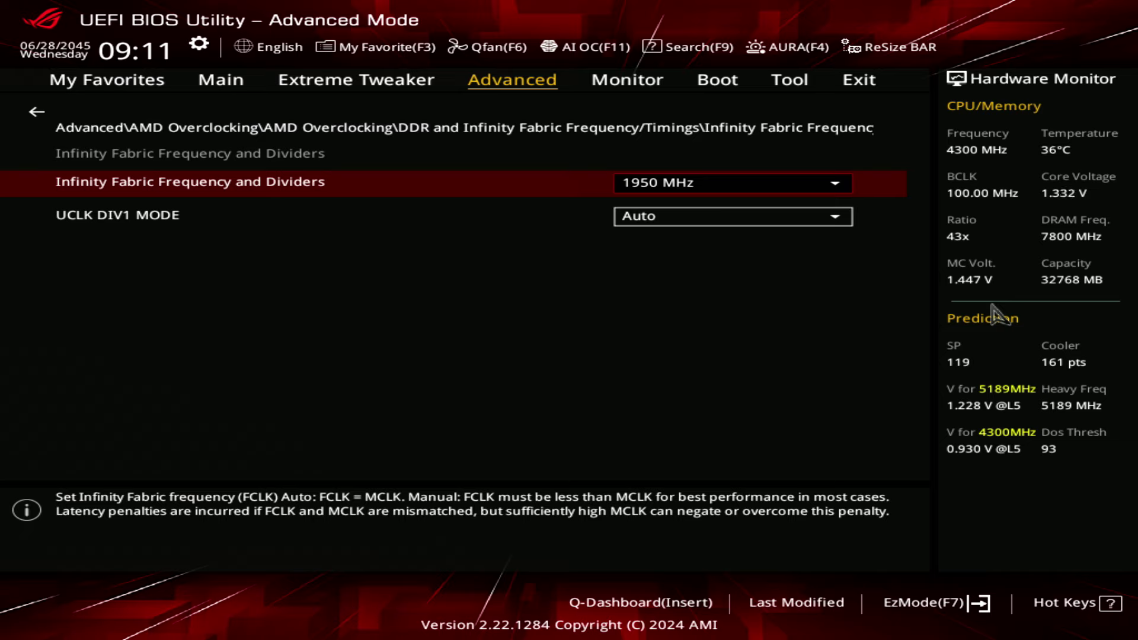
key(Return)
key(Down)
key(Down)
key(Down)
key(Down)
key(Down)
key(Down)
key(Down)
key(Down)
key(Down)
key(Down)
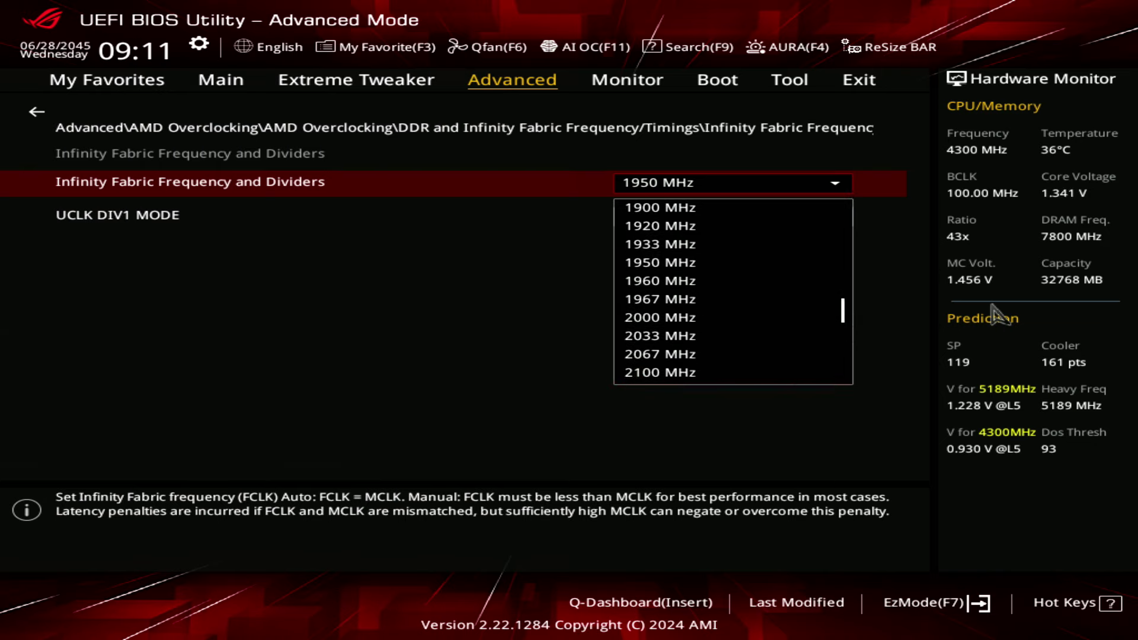
key(Down)
key(Down)
key(Down)
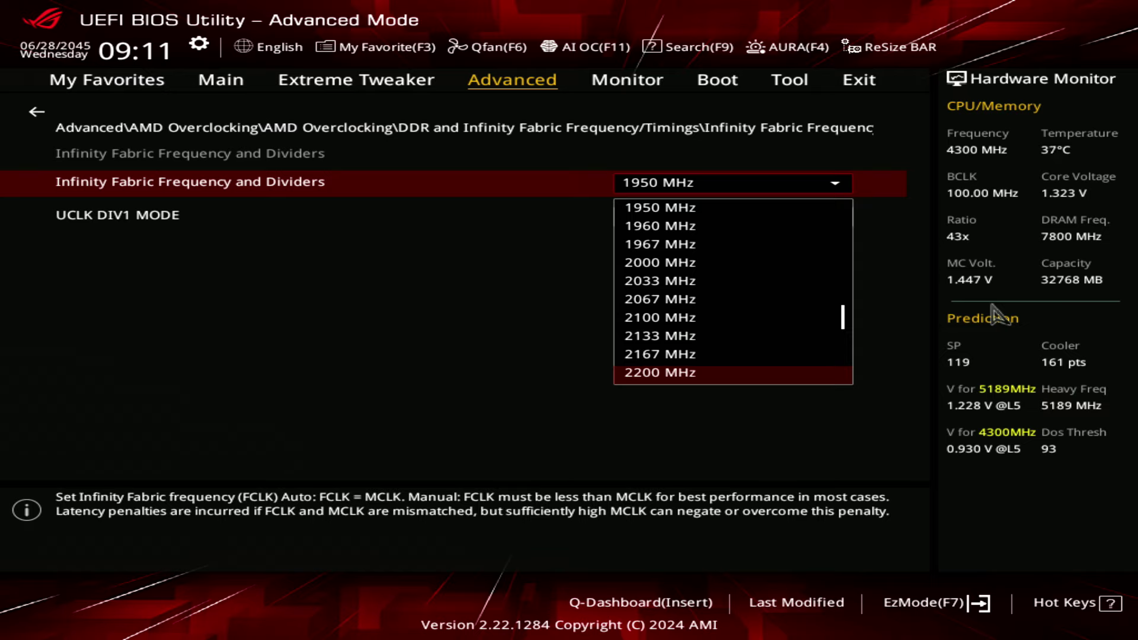
key(Up)
key(Up)
key(Up)
key(Up)
key(Up)
key(Up)
key(Up)
key(Up)
key(Up)
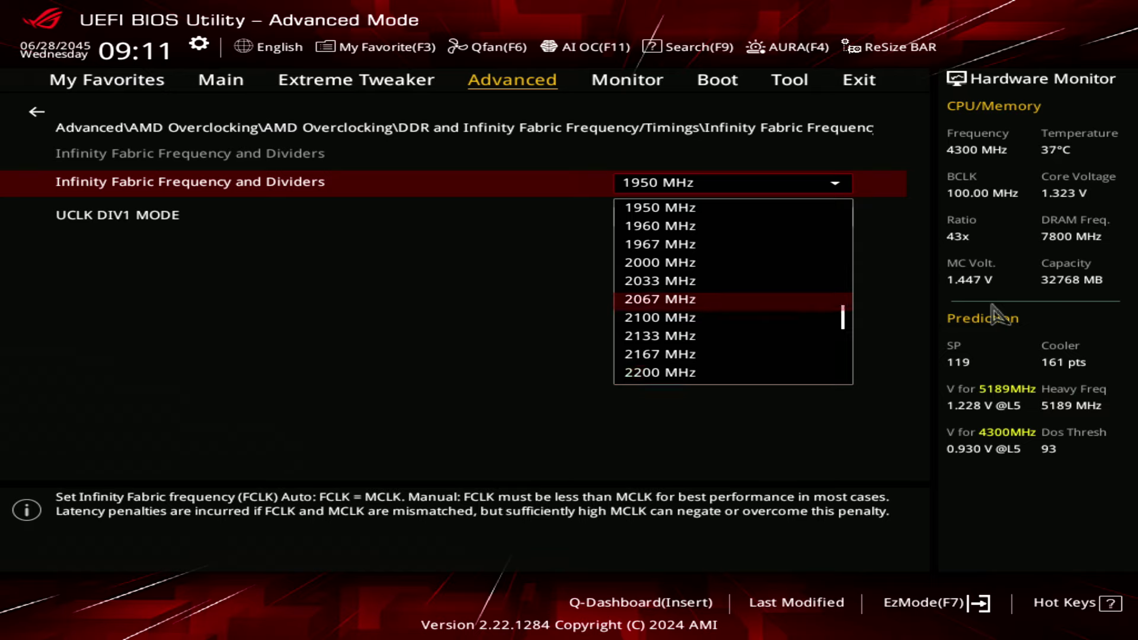
key(Up)
key(Down)
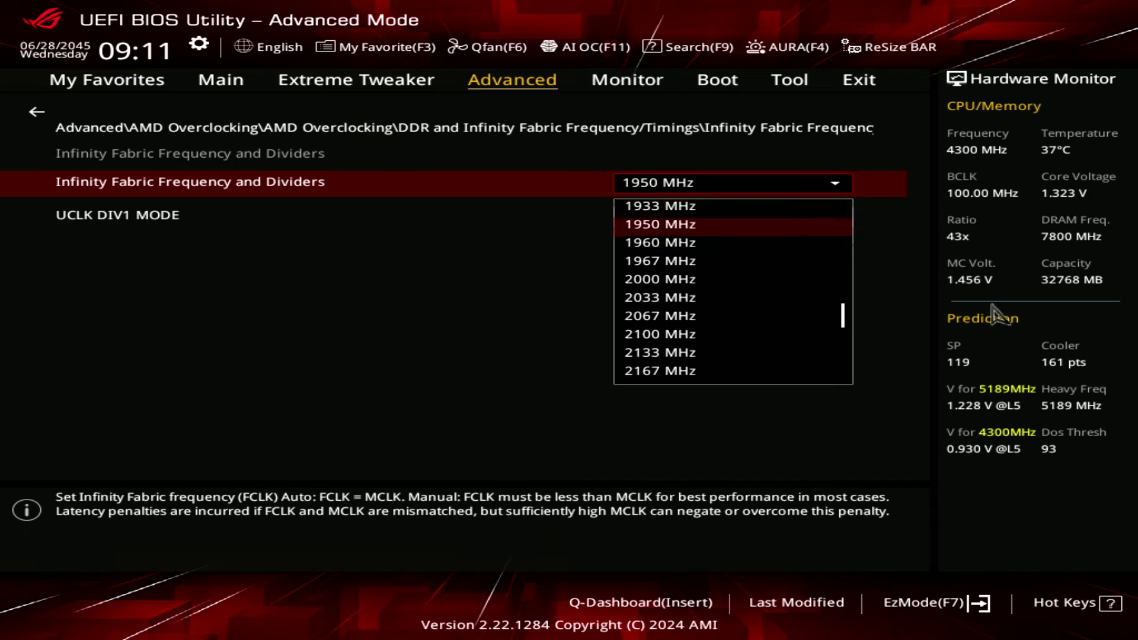
key(Down)
key(Down)
key(Down)
key(Up)
key(Up)
key(Up)
key(Return)
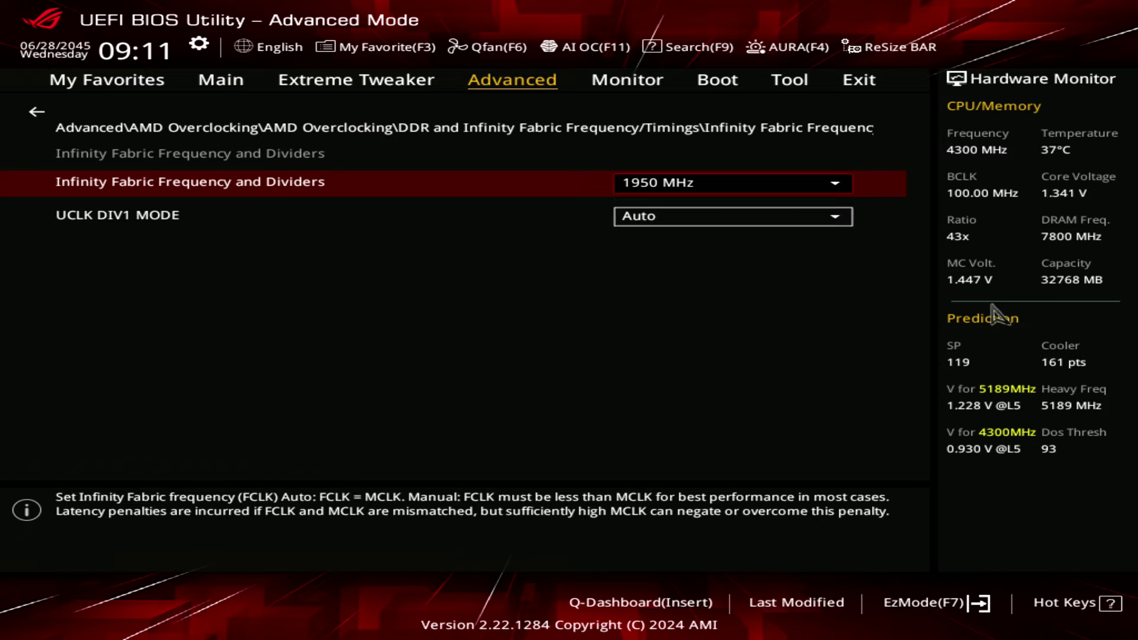
key(Return)
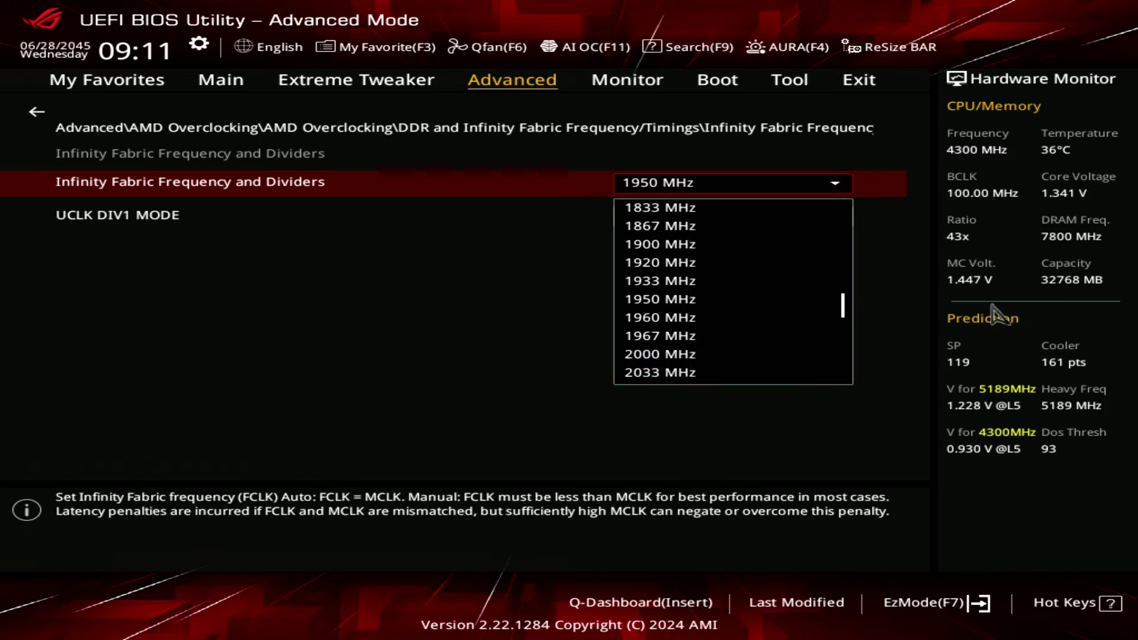
key(Down)
key(Down)
key(Up)
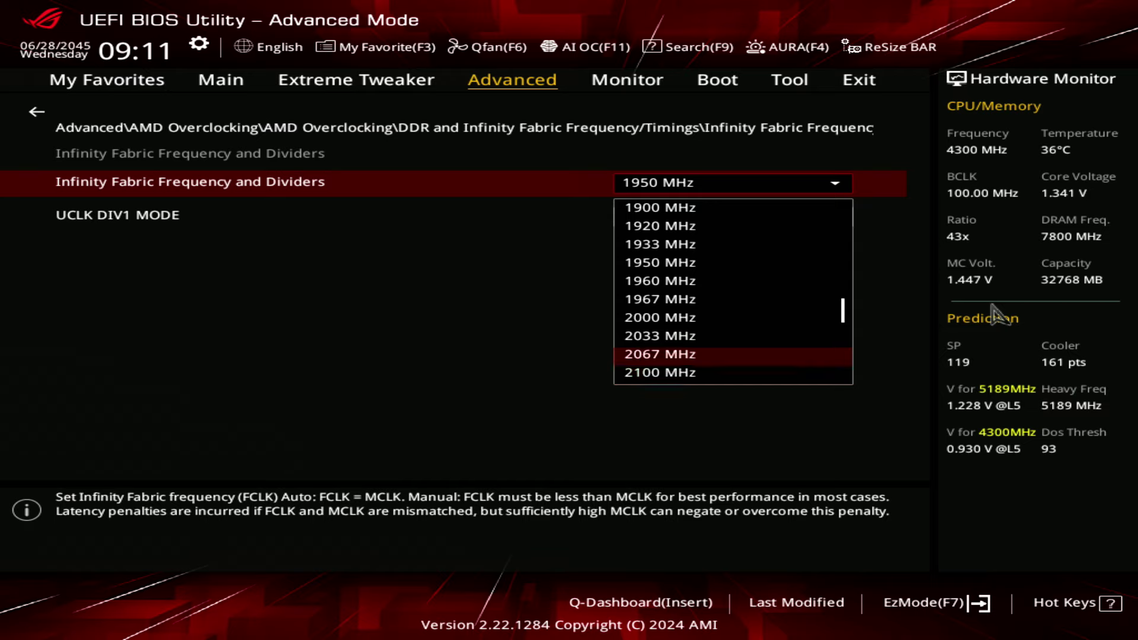
key(Down)
key(Down)
key(Down)
key(Down)
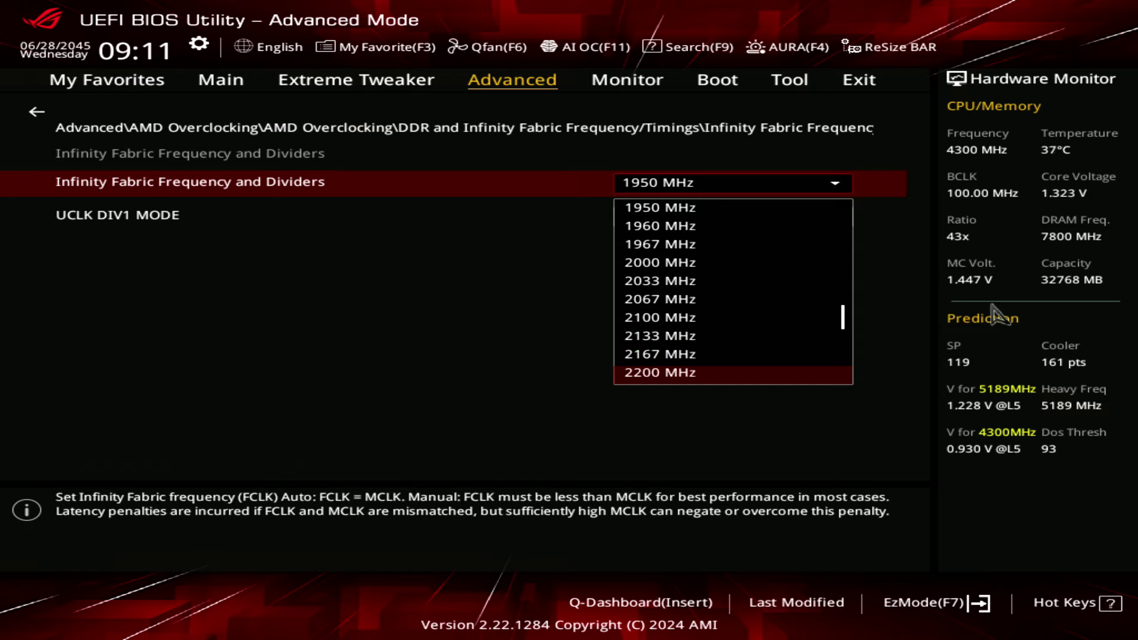
key(Escape)
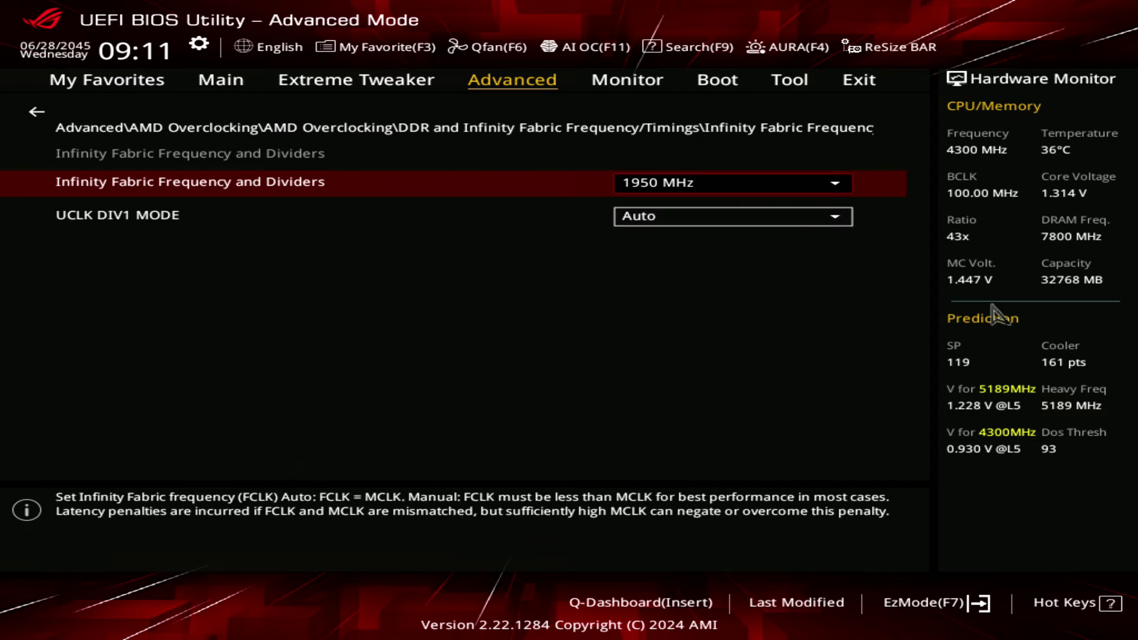
key(Left)
Step: Back out of the Infinity Fabric page to the Advanced settings list
key(Right)
key(Escape)
key(Escape)
key(Escape)
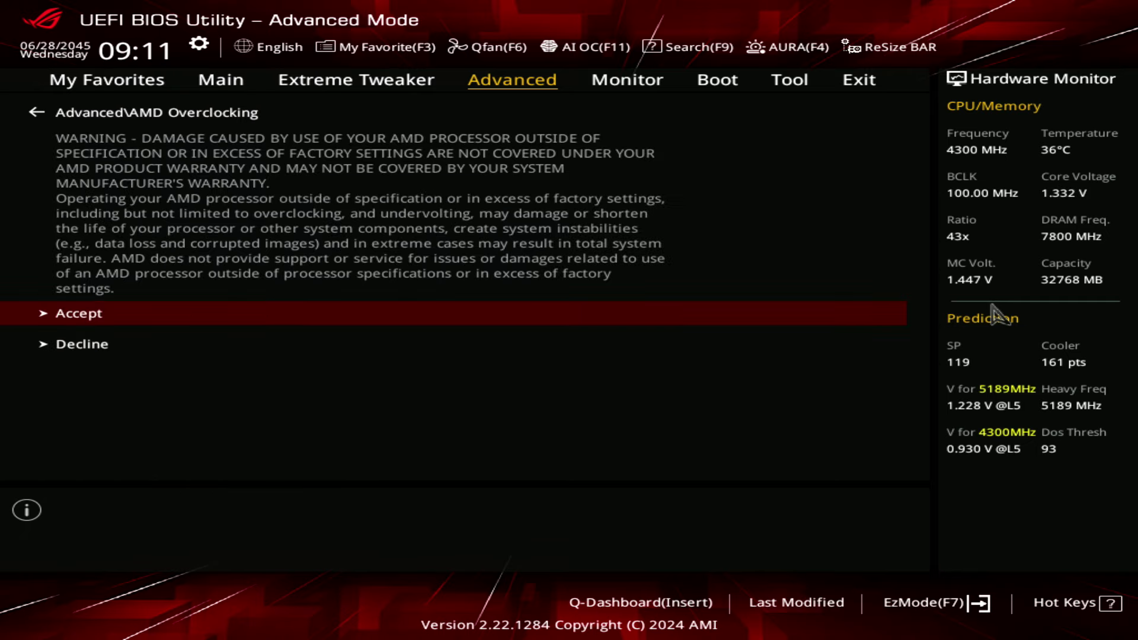
key(Escape)
key(Up)
key(Up)
Step: Re-enter AMD Overclocking past the warning, then return to its settings list
key(Home)
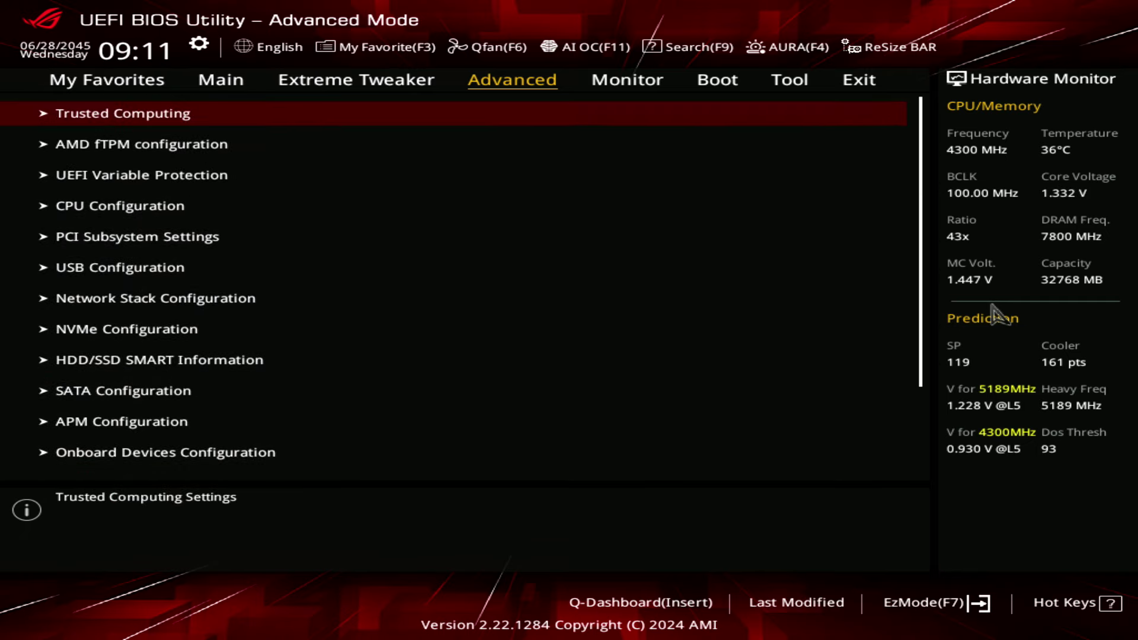
key(Down)
key(End)
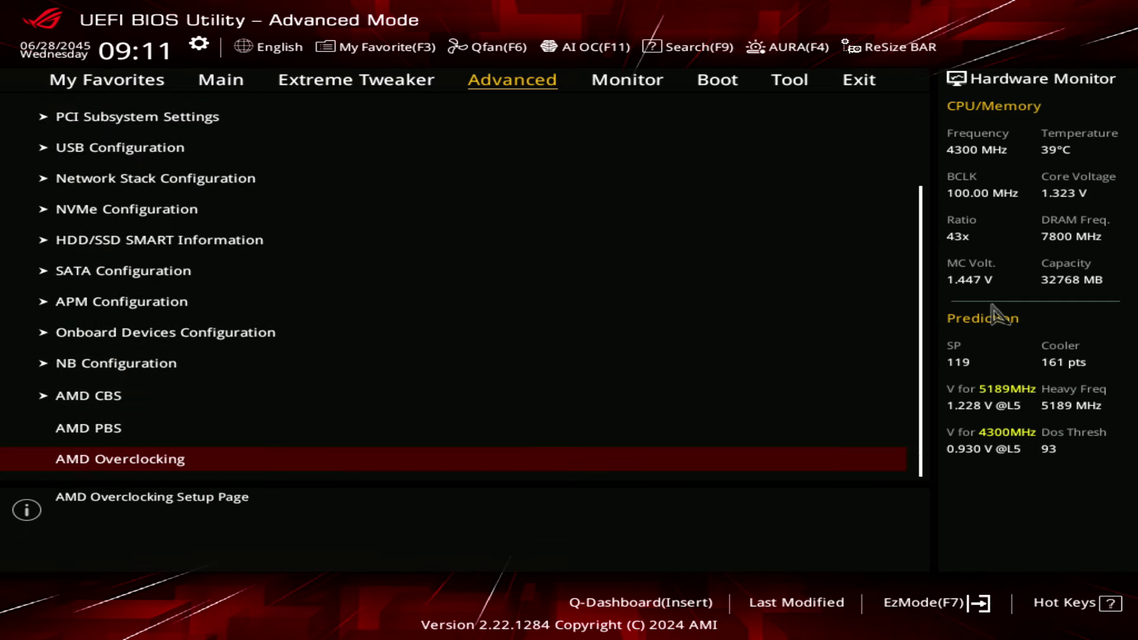
key(Return)
key(Return)
key(Down)
key(Up)
key(Return)
key(Return)
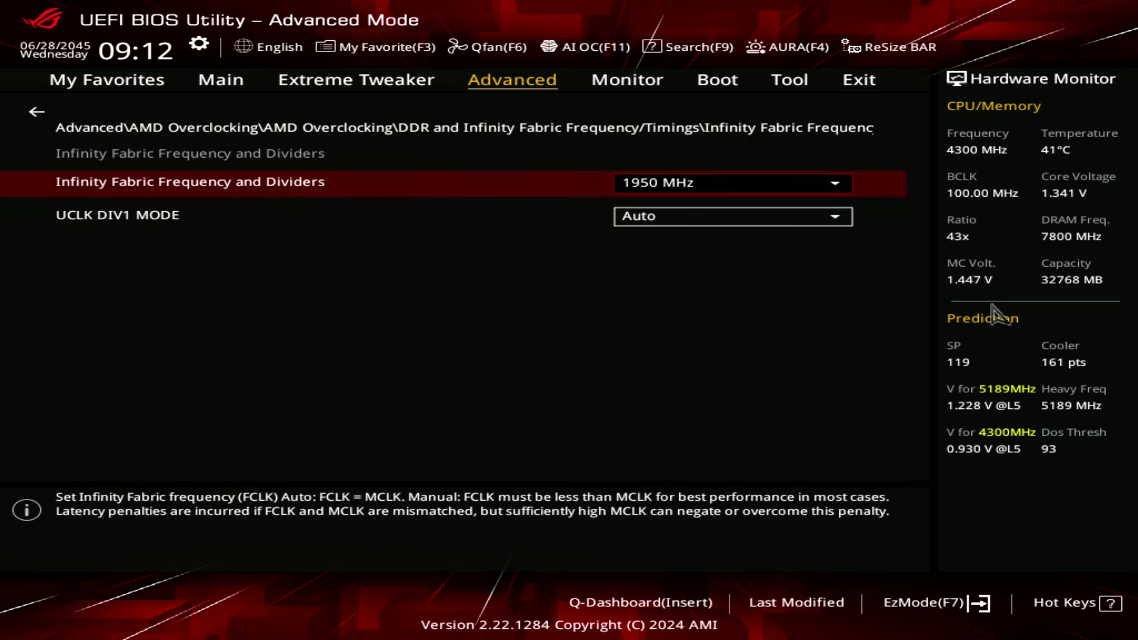
key(Escape)
key(Escape)
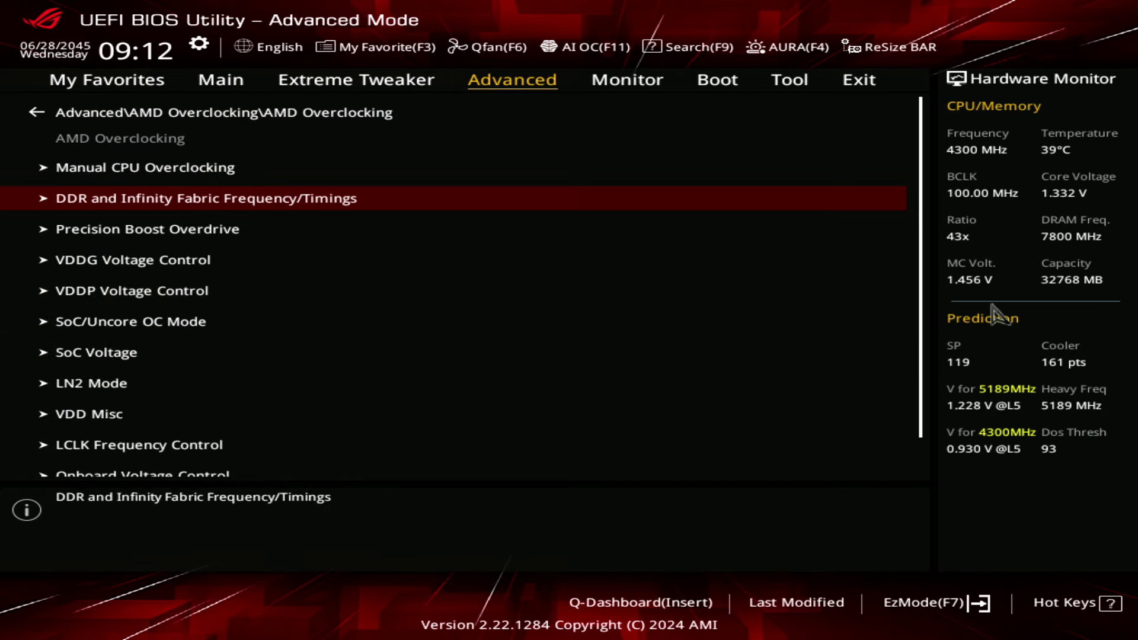
key(Escape)
Step: In Extreme Tweaker, leave FCLK Frequency on Auto and move down toward Precision Boost Overdrive
key(Left)
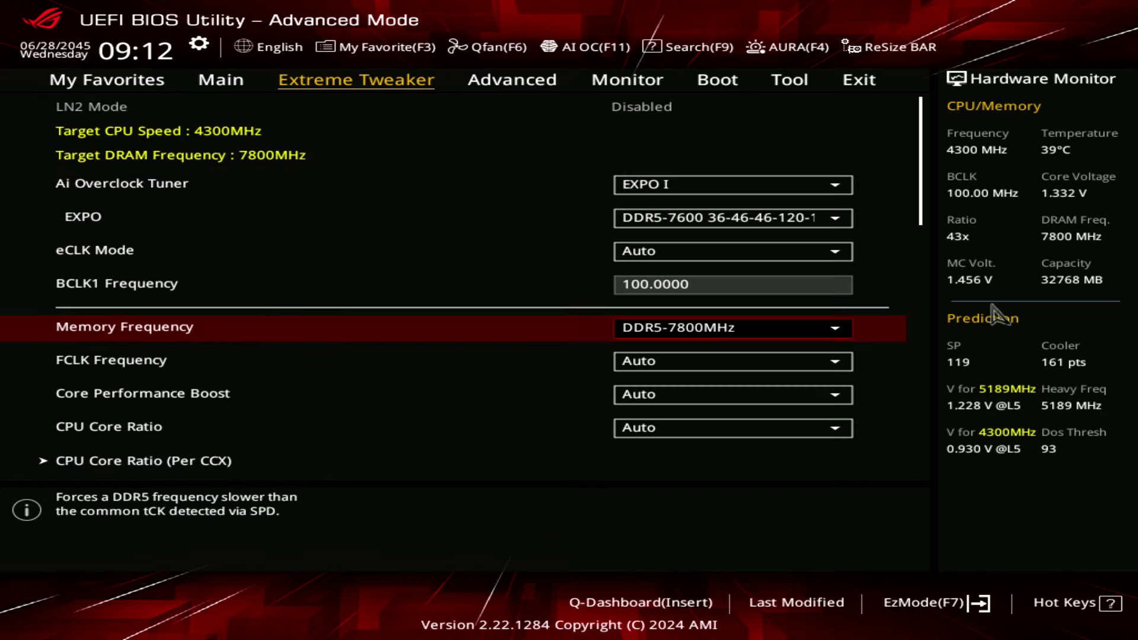
key(Down)
key(Down)
key(Down)
key(Down)
key(Down)
key(Down)
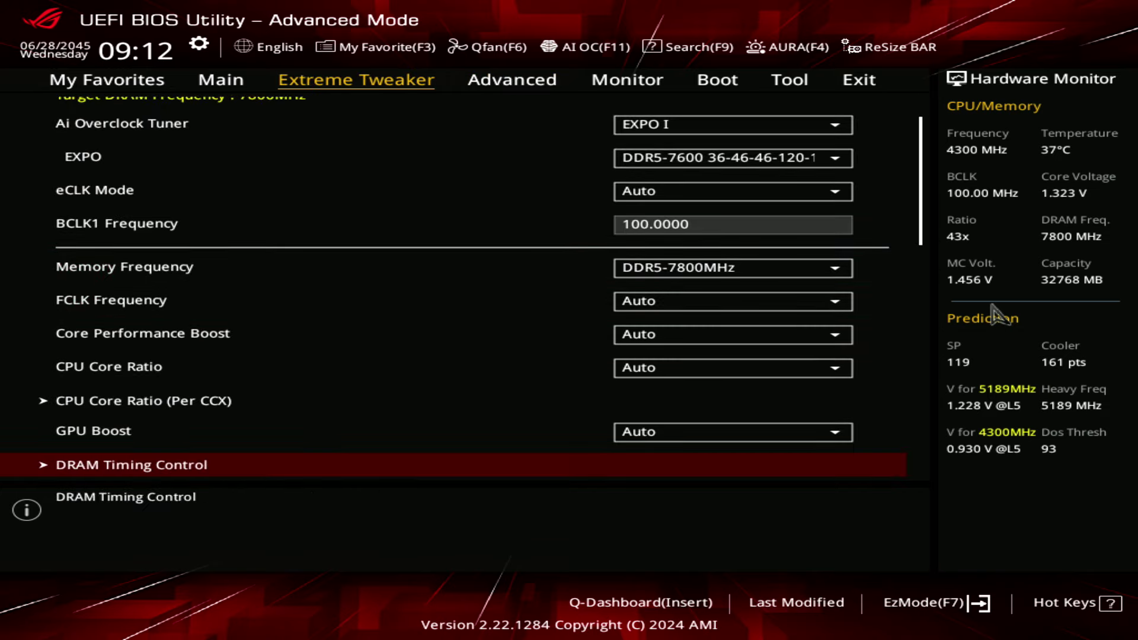
key(Up)
key(Up)
key(Up)
key(Up)
key(Up)
key(Return)
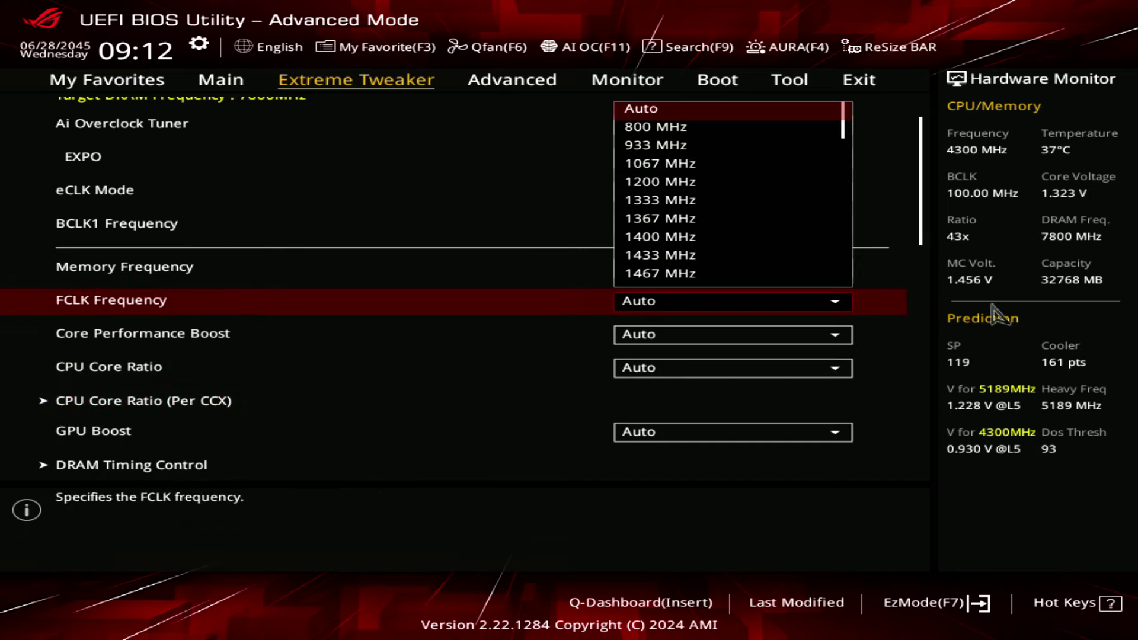
key(Down)
key(Down)
key(Escape)
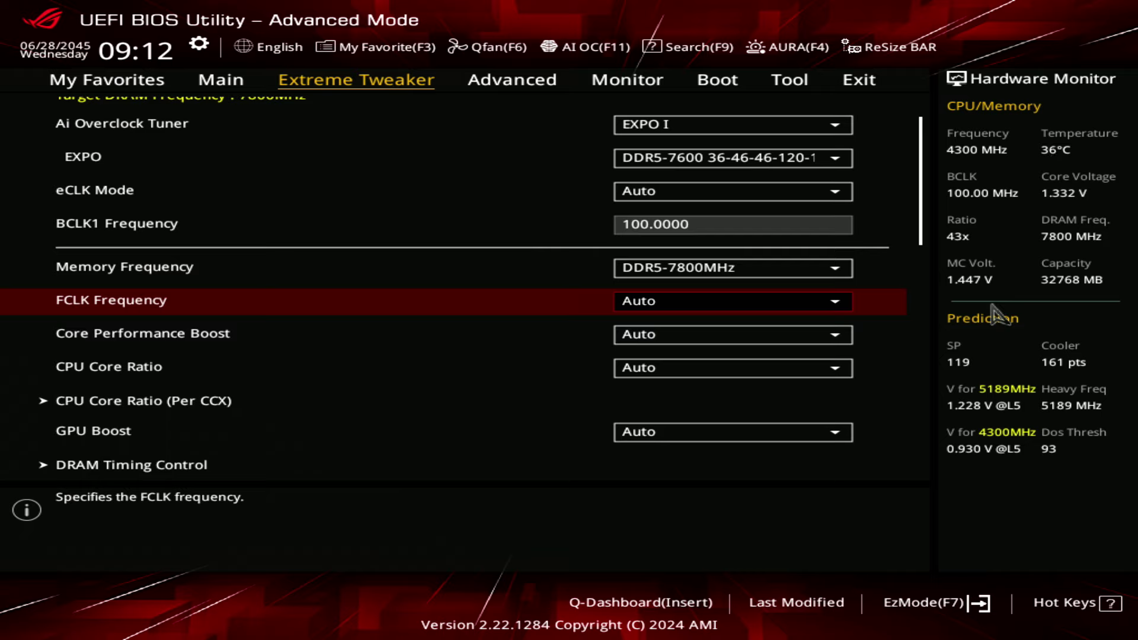
key(Down)
key(Down)
key(Down)
key(Down)
key(Down)
key(Down)
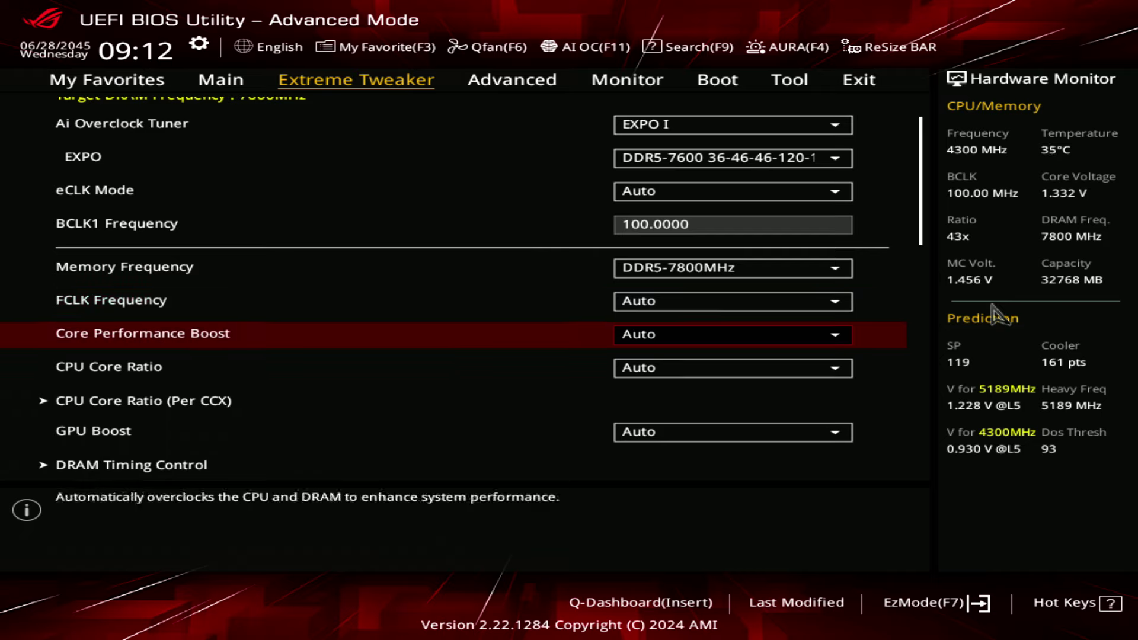
key(Down)
key(Down)
key(Down)
key(Down)
key(Down)
key(Down)
key(Down)
key(Down)
key(Down)
key(Down)
key(Down)
key(Up)
key(Up)
key(Up)
key(Up)
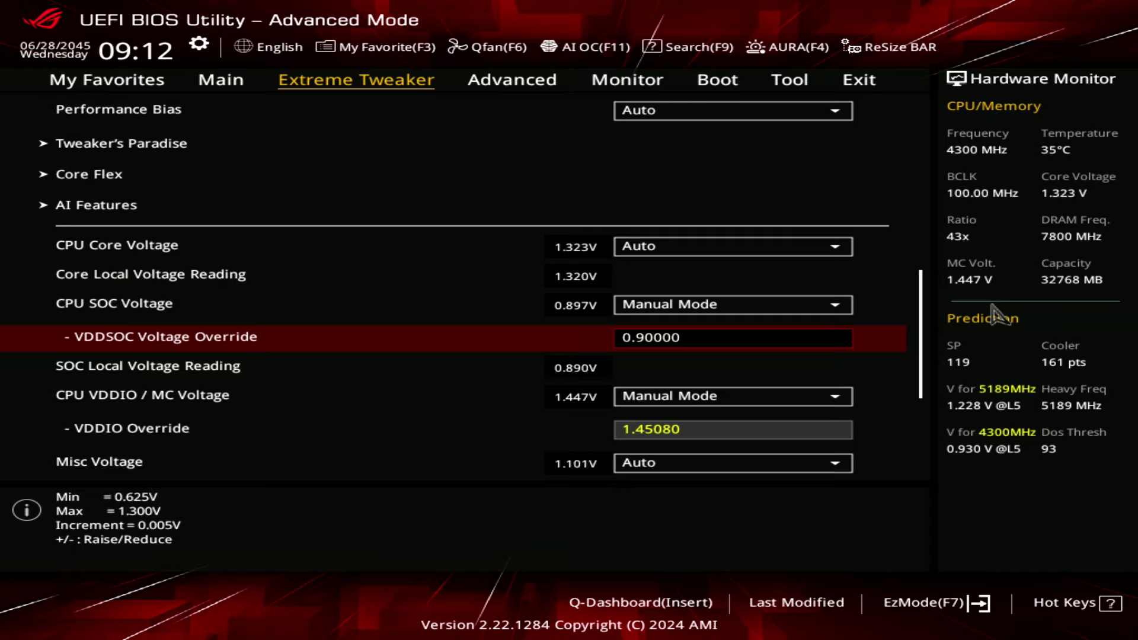
key(Down)
key(Down)
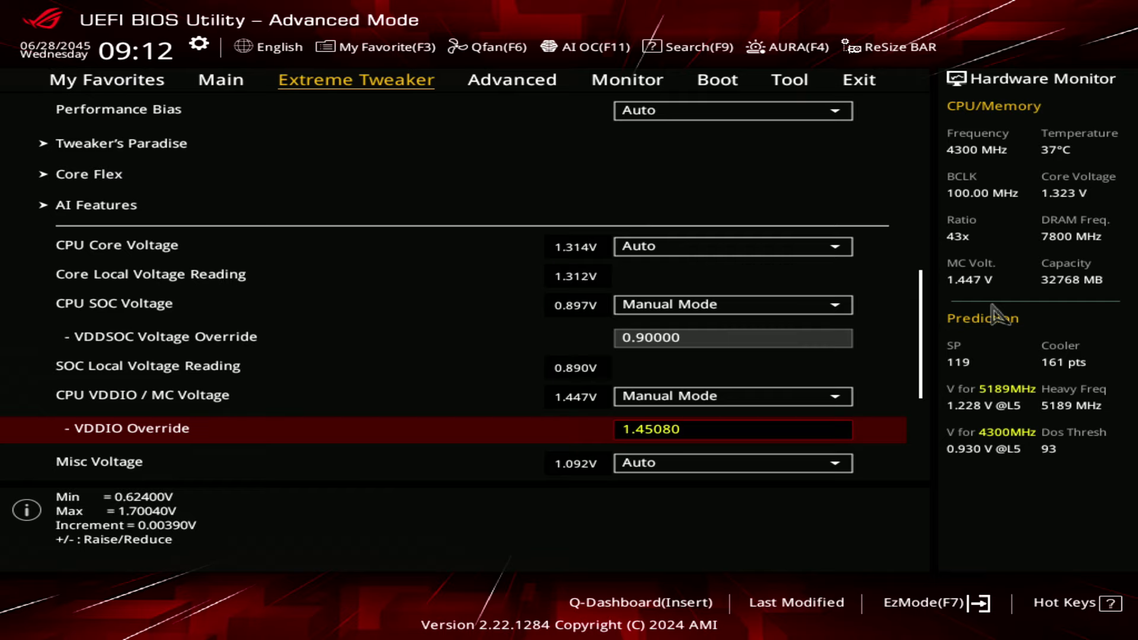
key(Down)
key(Down)
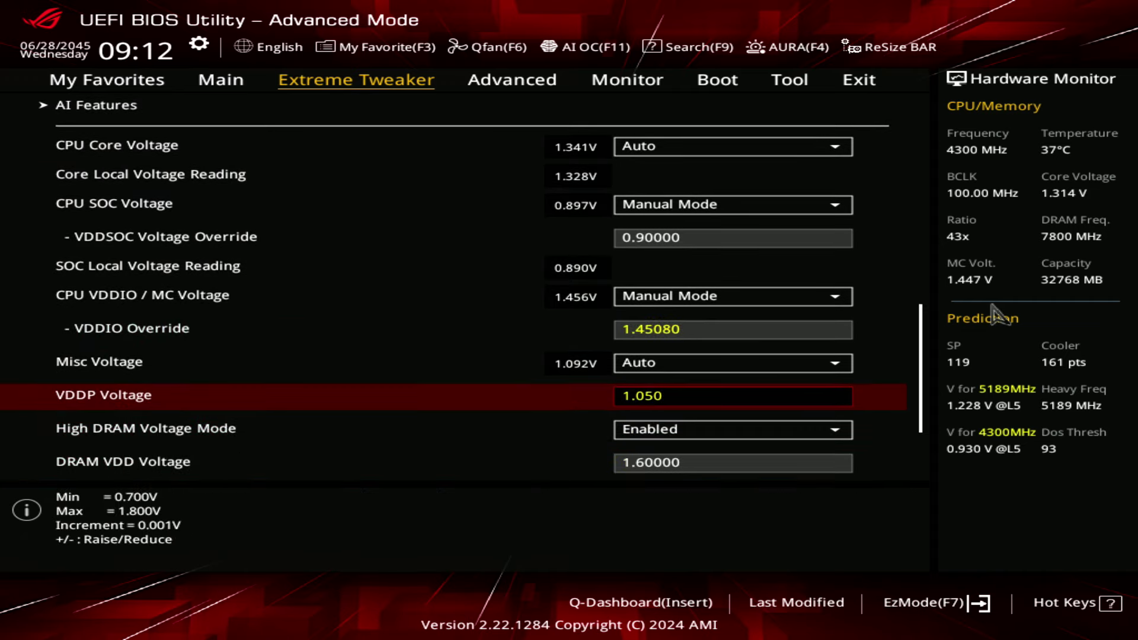
key(Up)
key(Up)
key(Down)
key(Down)
key(Up)
key(Up)
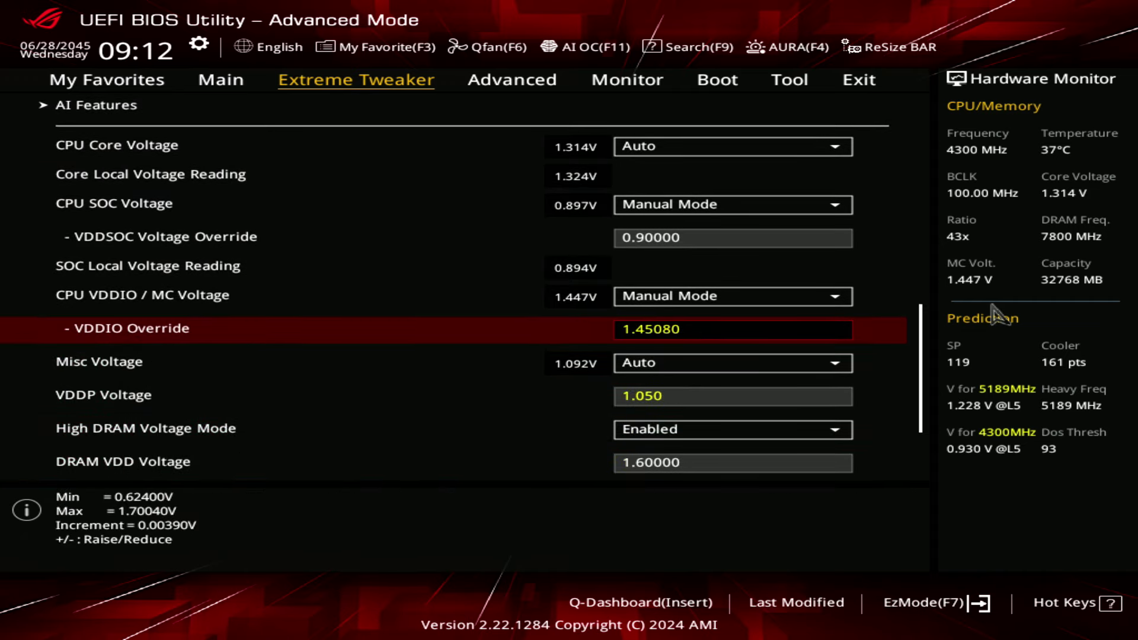
key(Down)
key(Down)
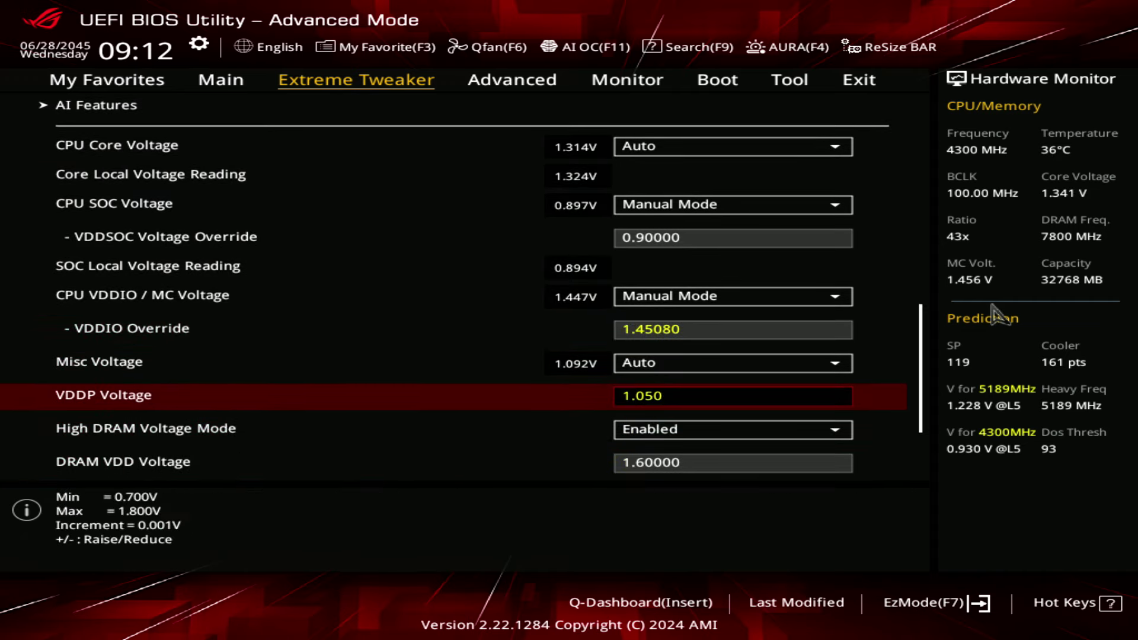
key(Down)
key(Up)
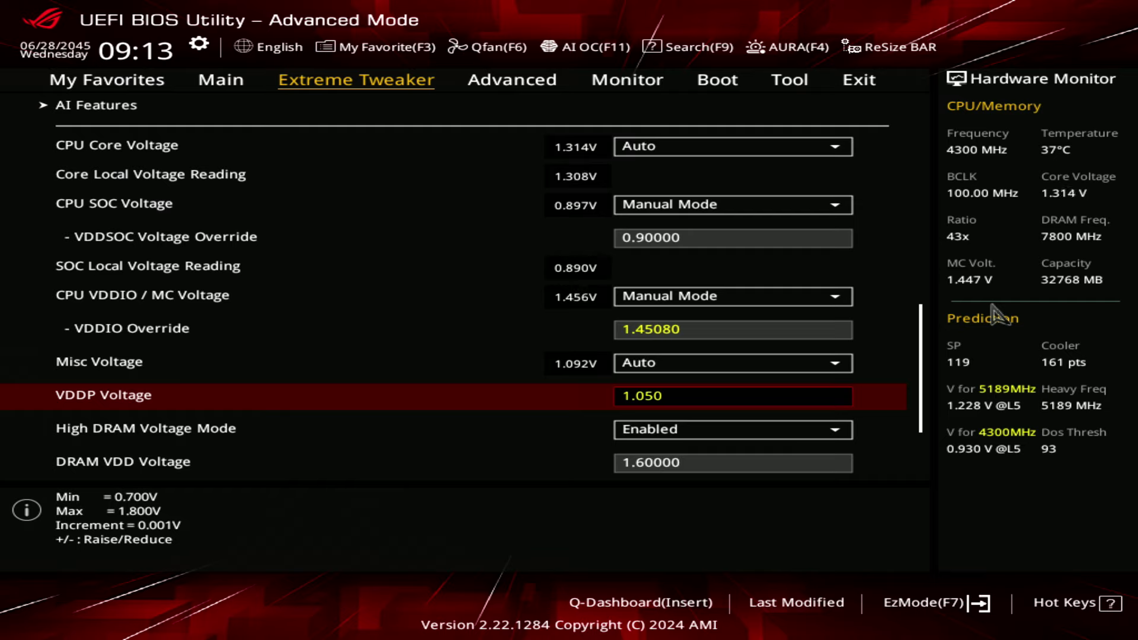
key(Down)
key(Down)
key(Down)
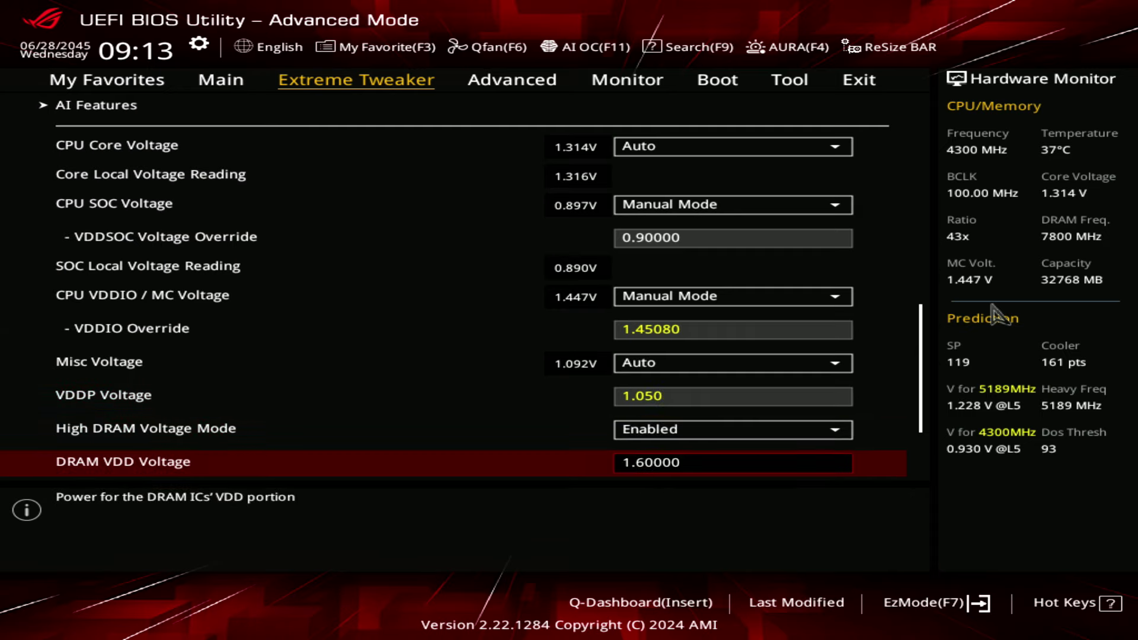
key(Up)
key(Up)
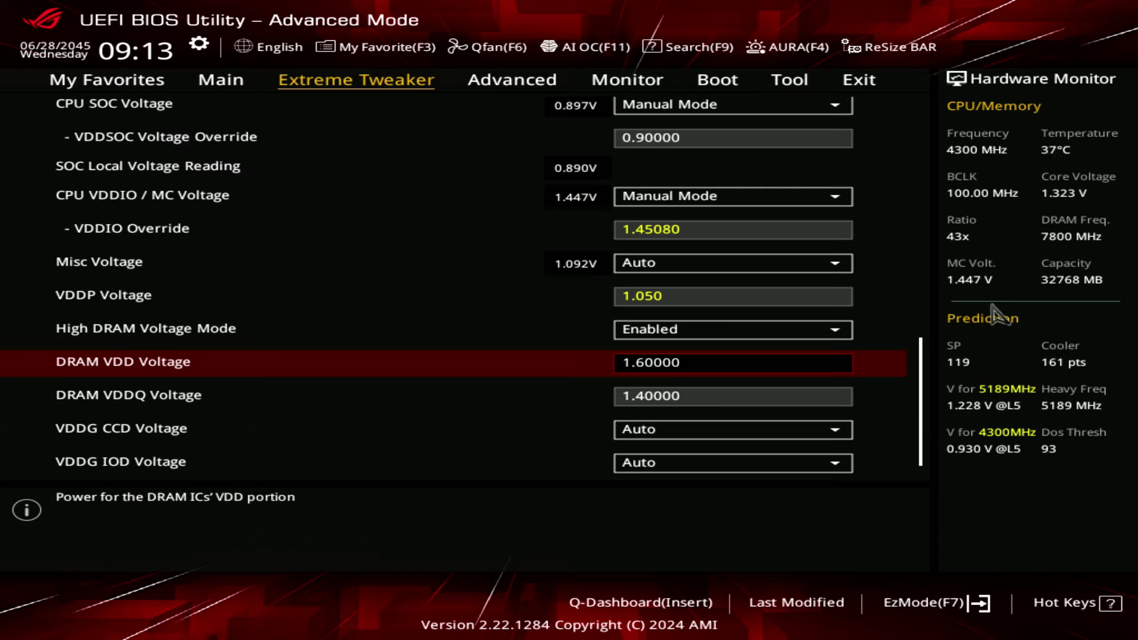
Step: Compare DRAM VDD, DRAM VDDQ, VDDIO Override and VDDG IOD/CCD voltages (650–1650 mV range)
key(Down)
key(Up)
key(Down)
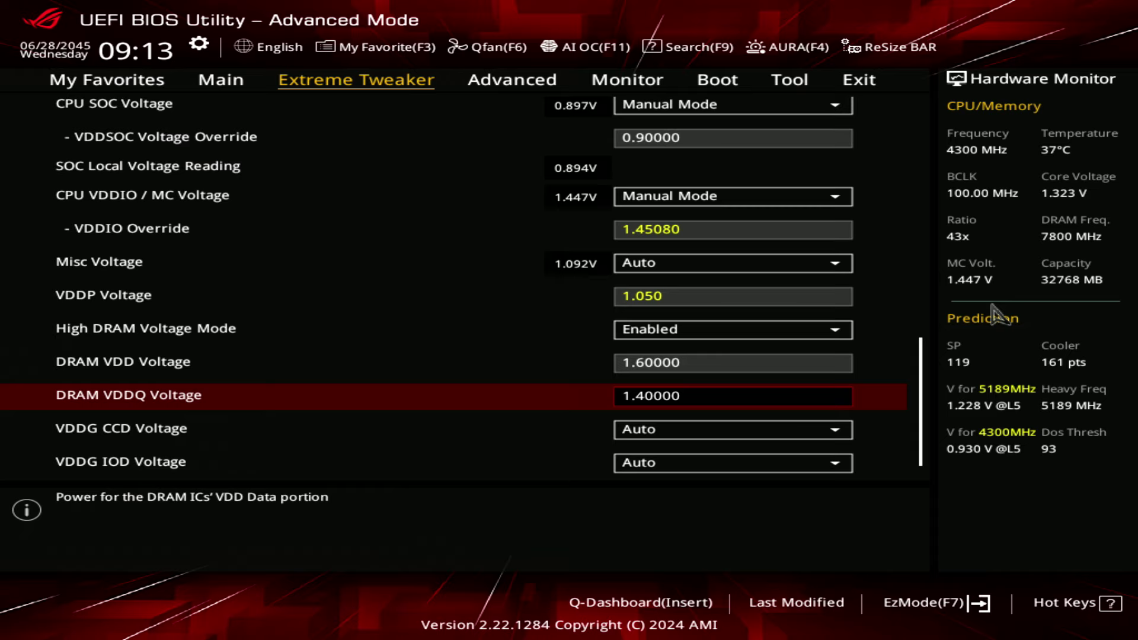
key(Up)
key(Down)
key(Up)
key(Up)
key(Up)
key(Up)
key(Up)
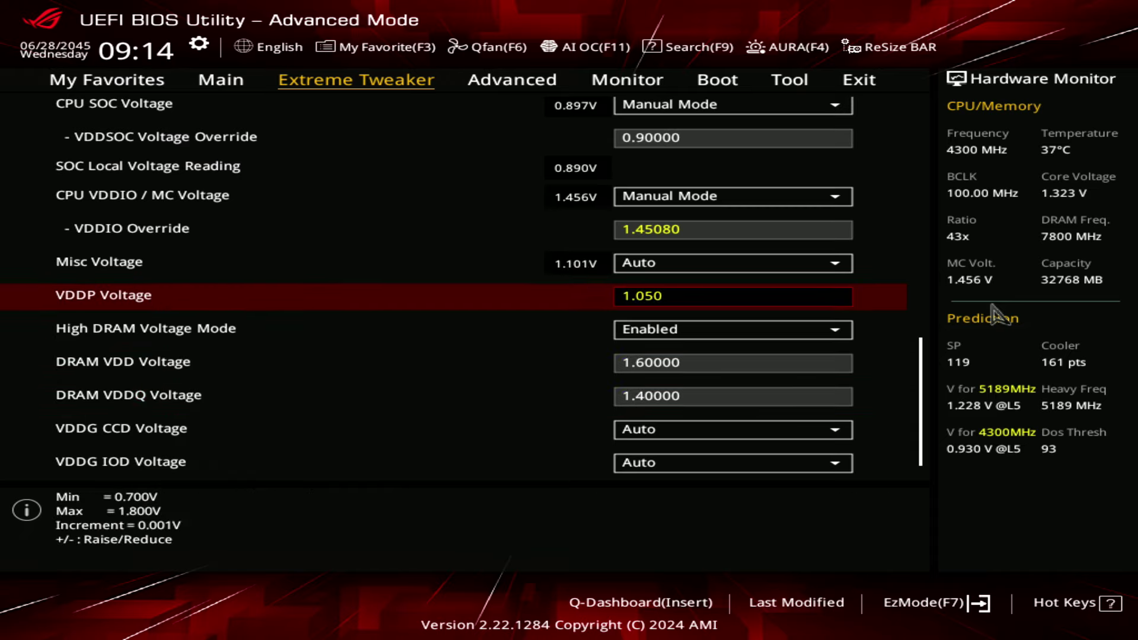
key(Down)
key(Down)
key(Down)
key(Down)
key(Down)
key(Down)
key(Down)
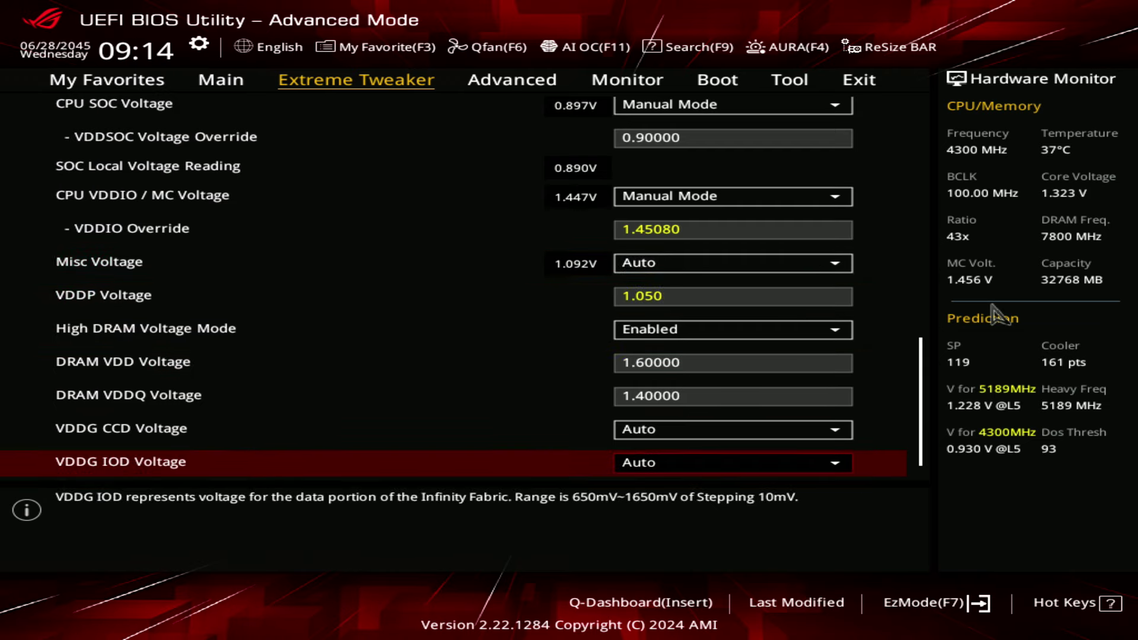
key(Up)
key(Down)
key(Up)
key(Up)
key(Down)
key(Down)
key(Down)
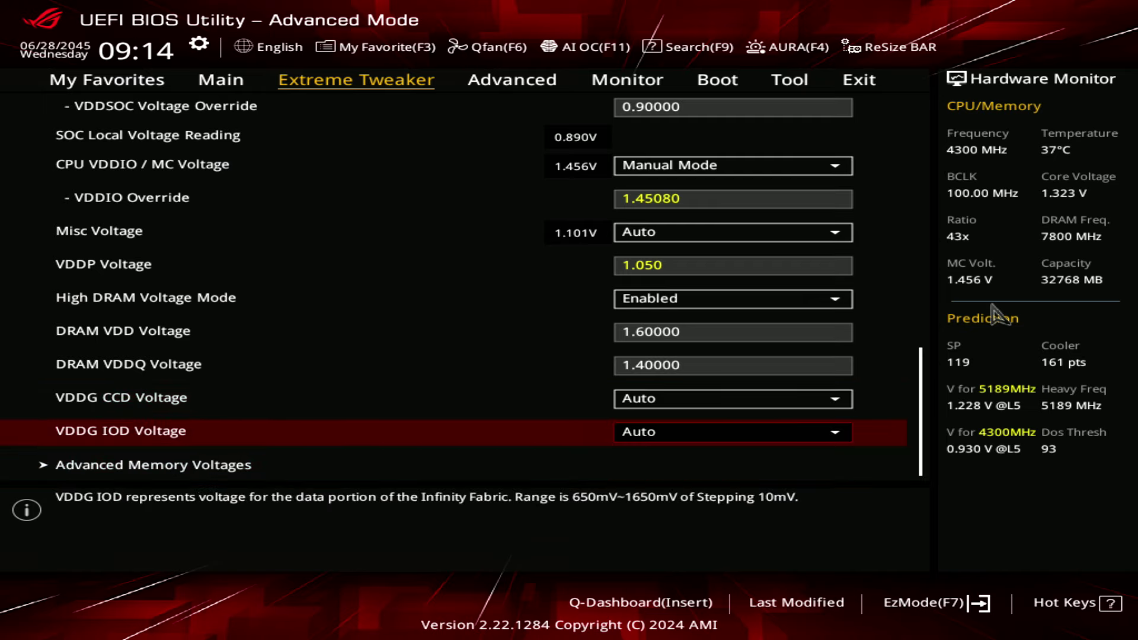
key(Up)
key(Return)
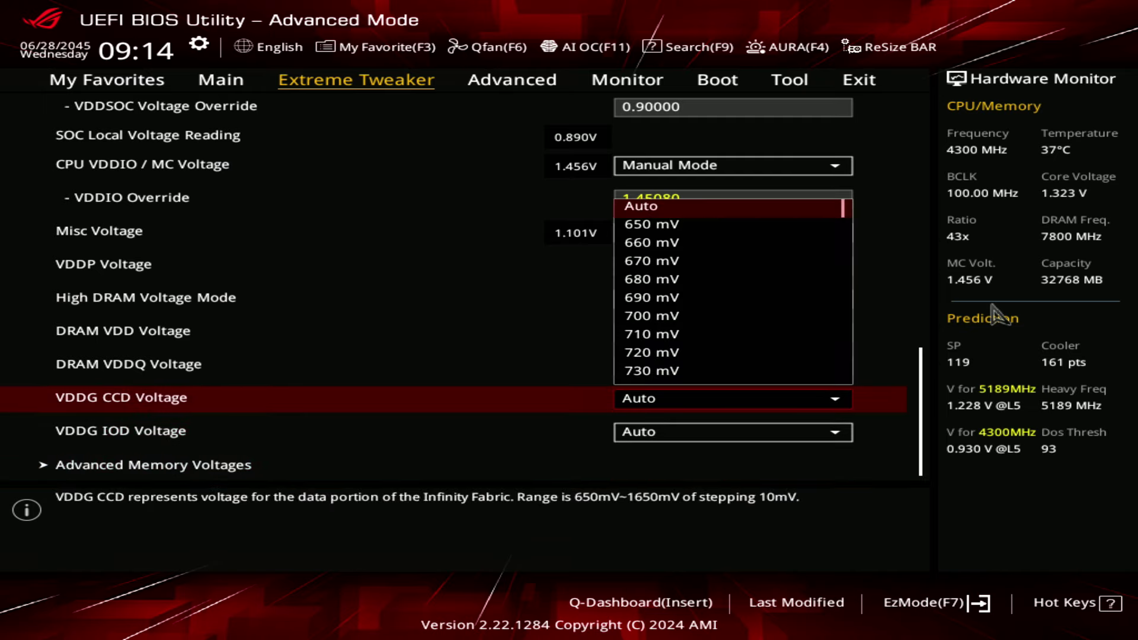
key(Escape)
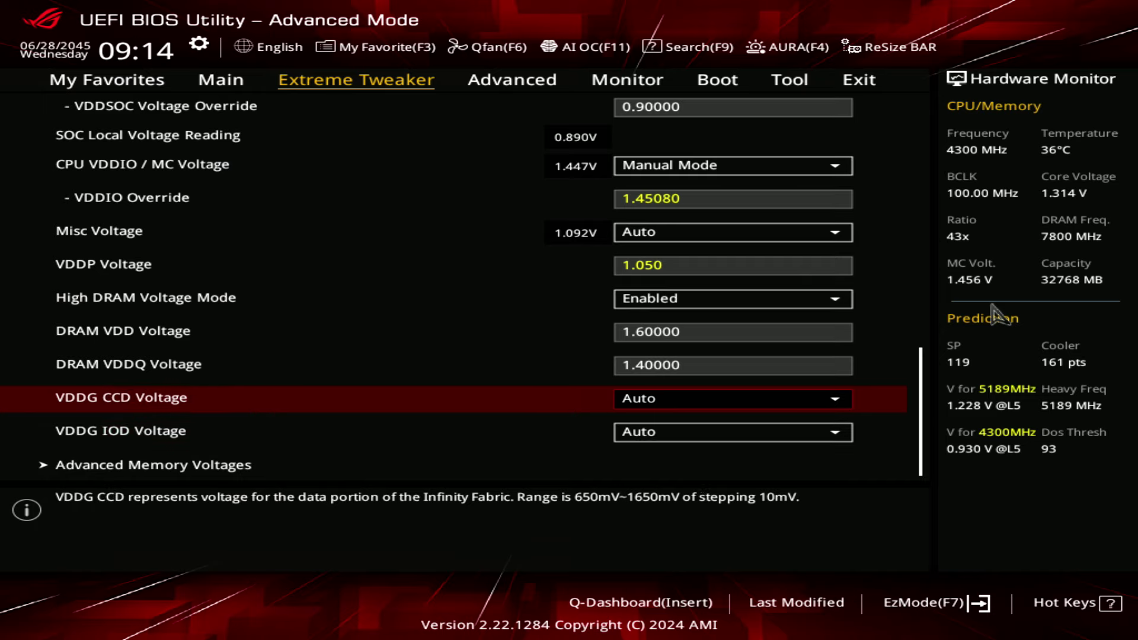
key(Return)
key(Down)
key(Down)
key(Down)
key(Down)
key(Down)
key(Down)
key(Down)
key(Down)
key(Down)
key(Down)
key(Down)
key(Down)
key(Down)
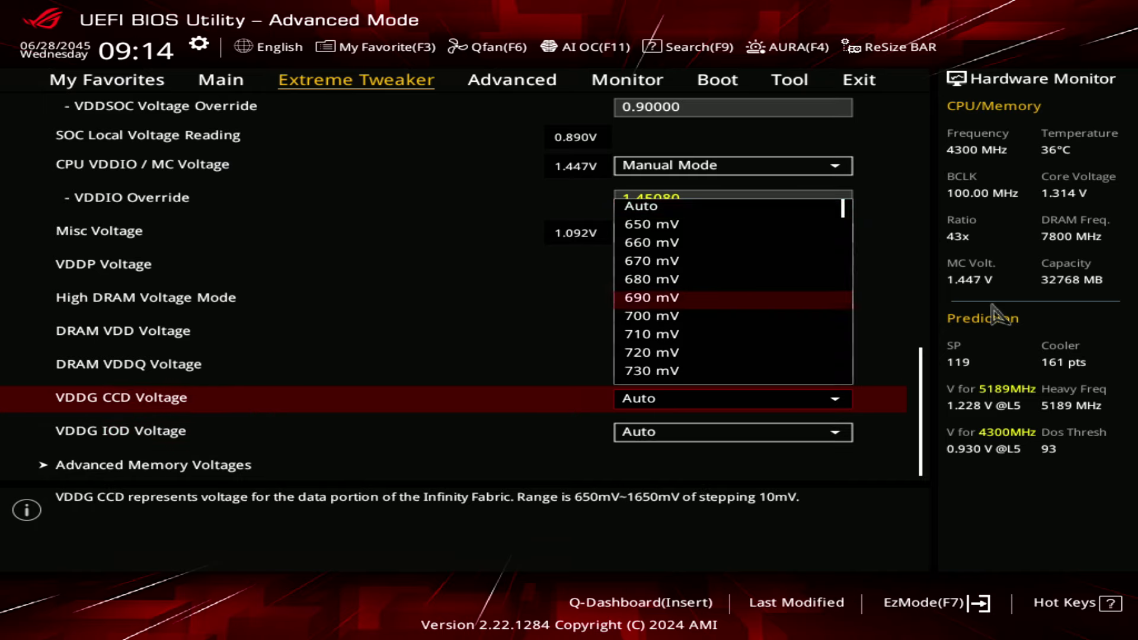
key(Up)
key(Up)
key(Up)
key(Up)
key(Up)
key(Up)
key(Up)
key(Up)
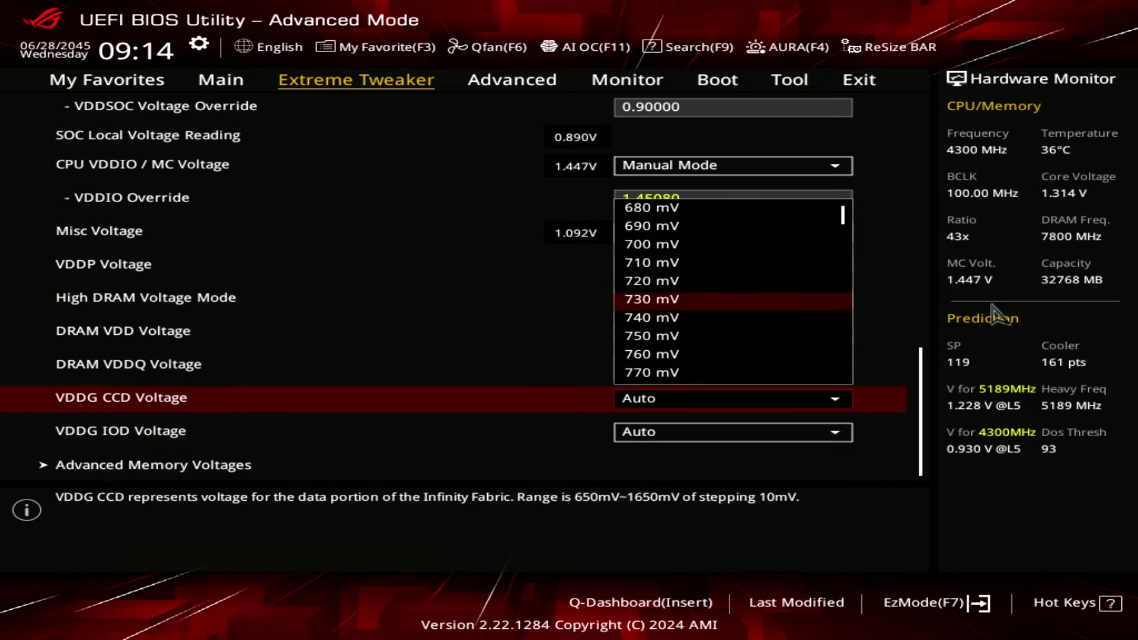
key(Down)
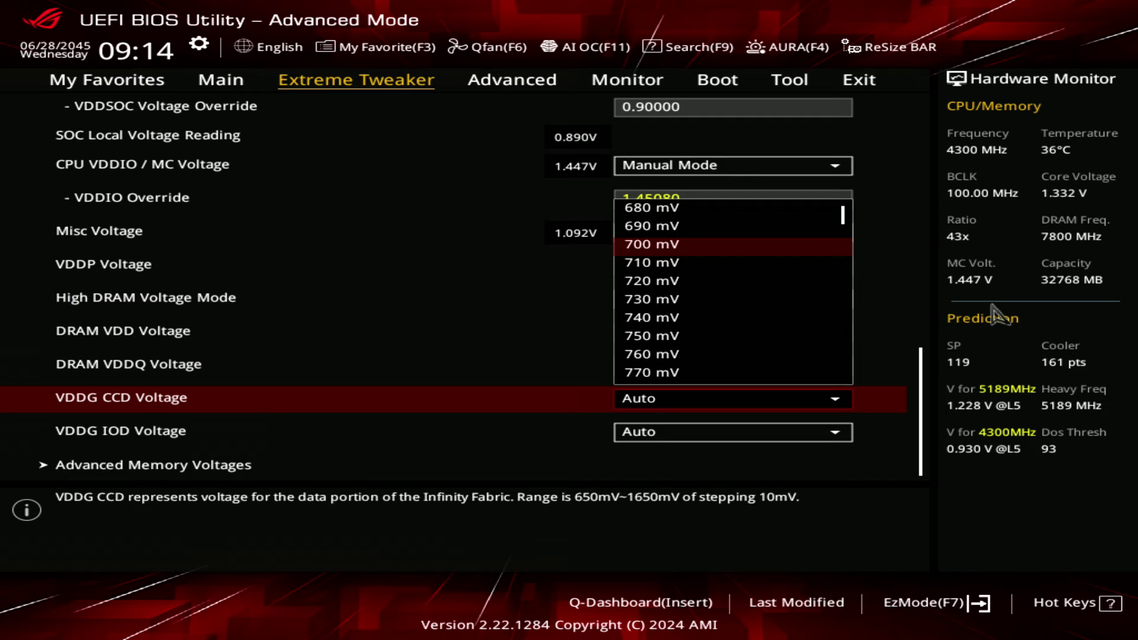
key(Escape)
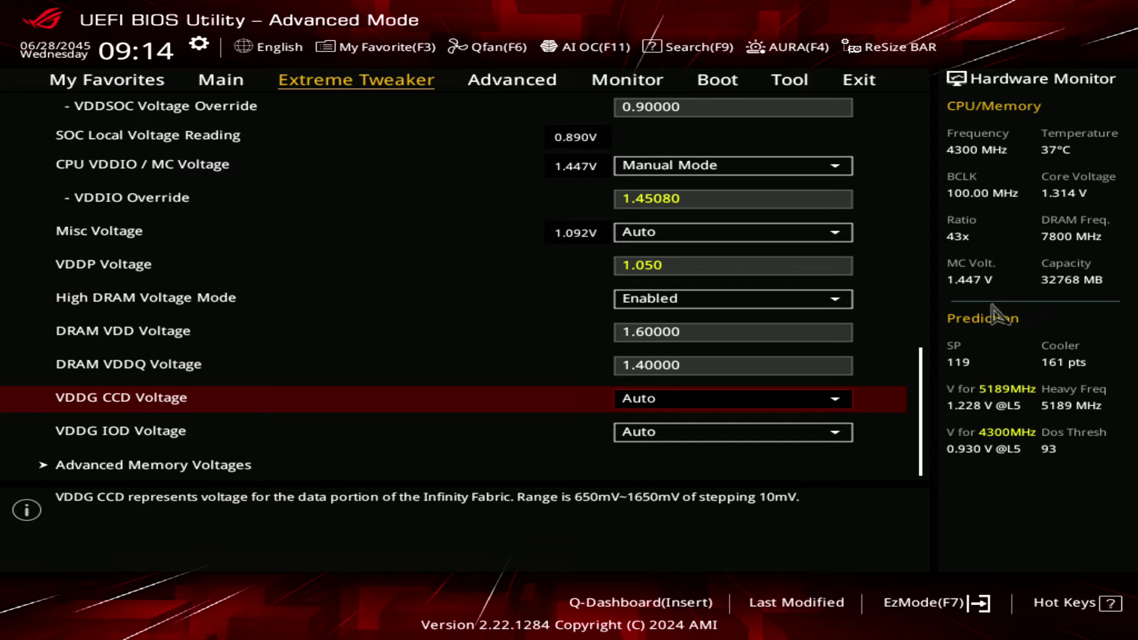
Step: Open DRAM Timing Control in Extreme Tweaker, showing Tcl 34, Trcd 46, Trp 36, Tras 48
key(Up)
key(Up)
key(Up)
key(Up)
key(Up)
key(Up)
key(Up)
key(Up)
key(Up)
key(Up)
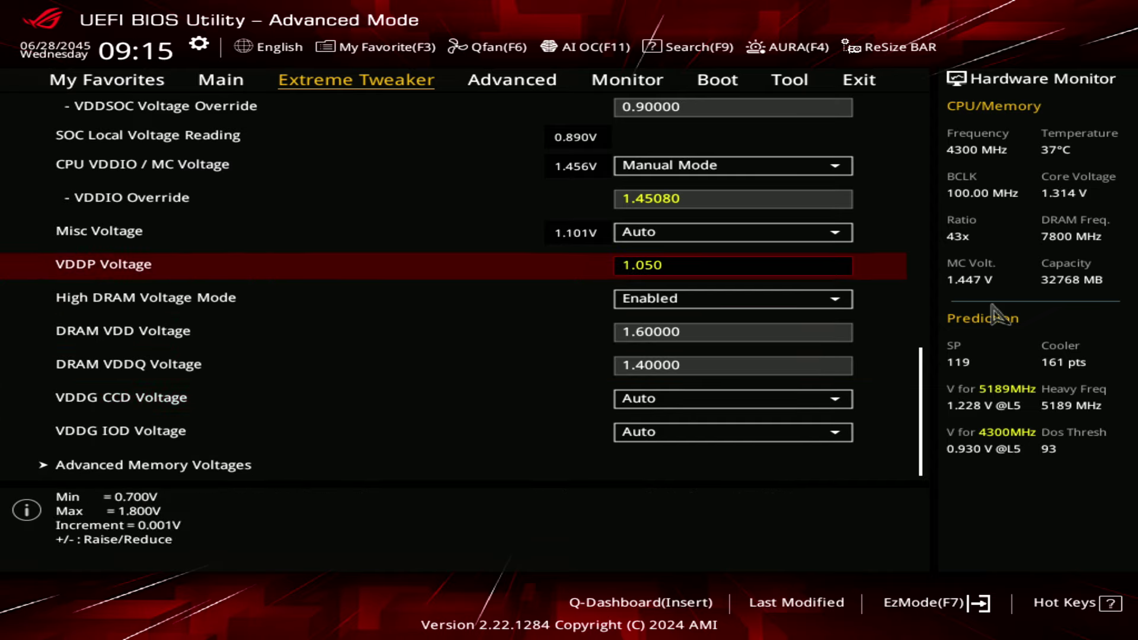
key(Up)
key(Up)
key(Up)
key(Up)
key(Up)
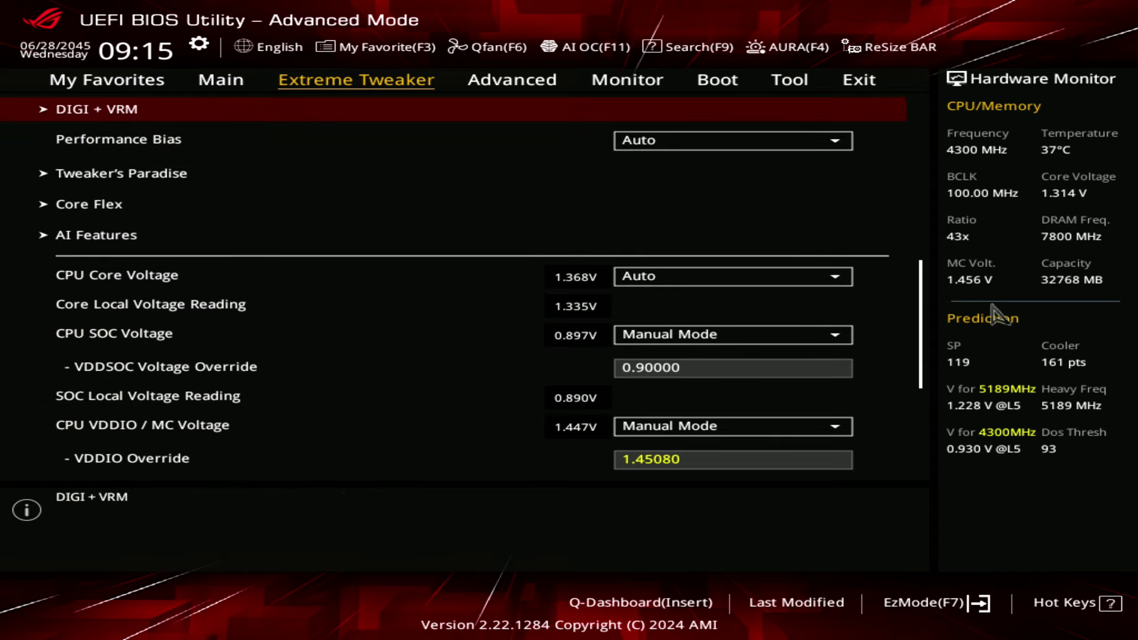
key(Up)
key(Up)
key(Down)
key(Up)
key(Up)
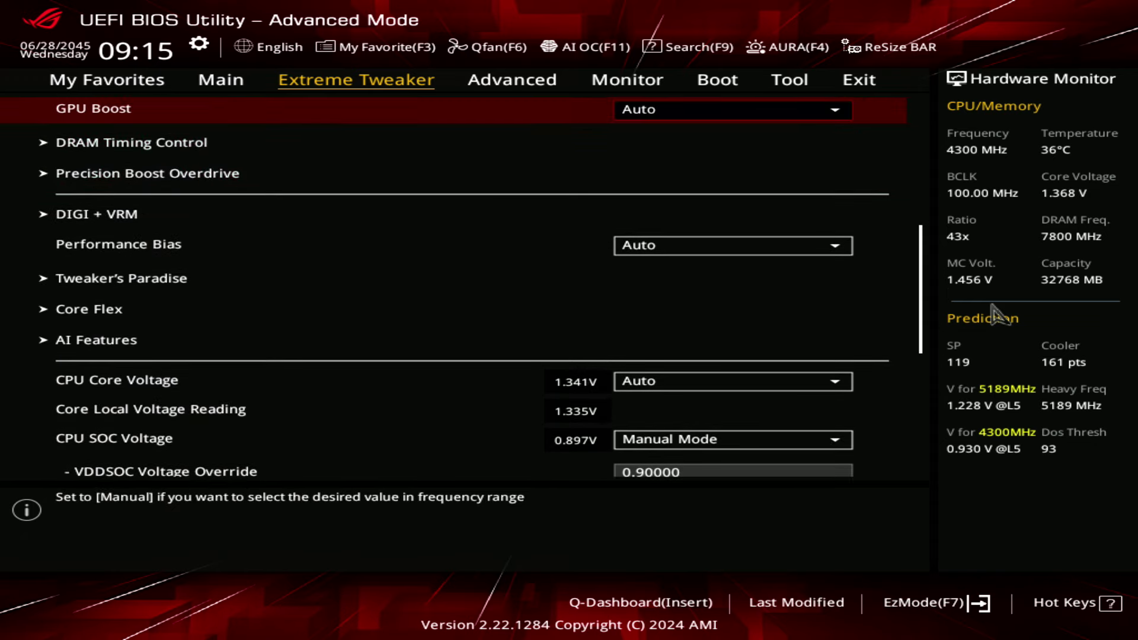
key(Down)
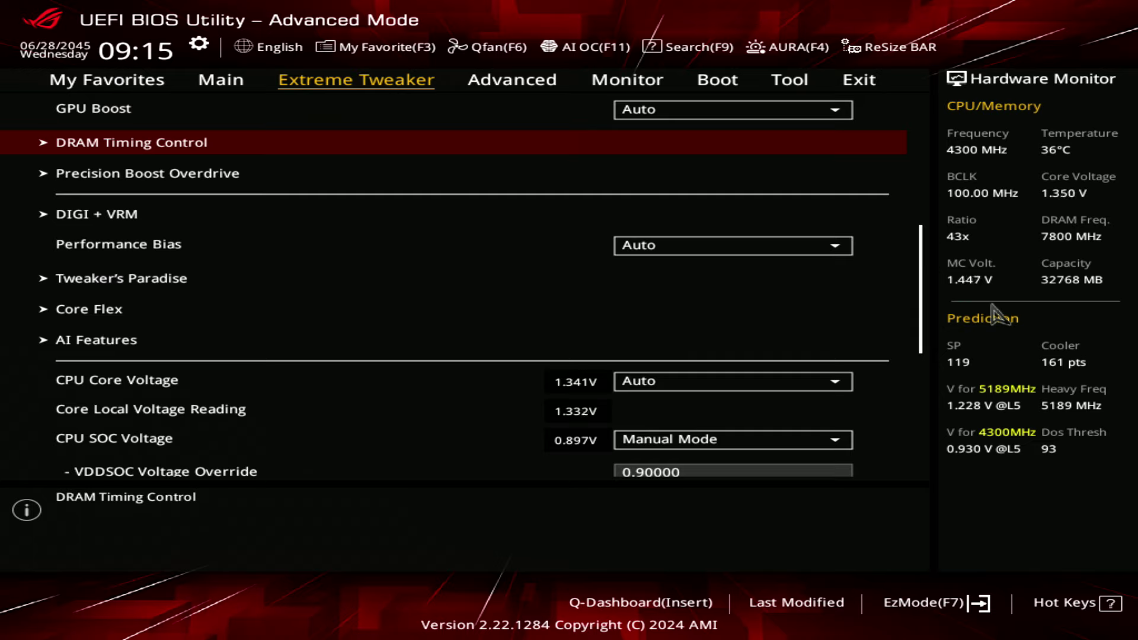
key(Return)
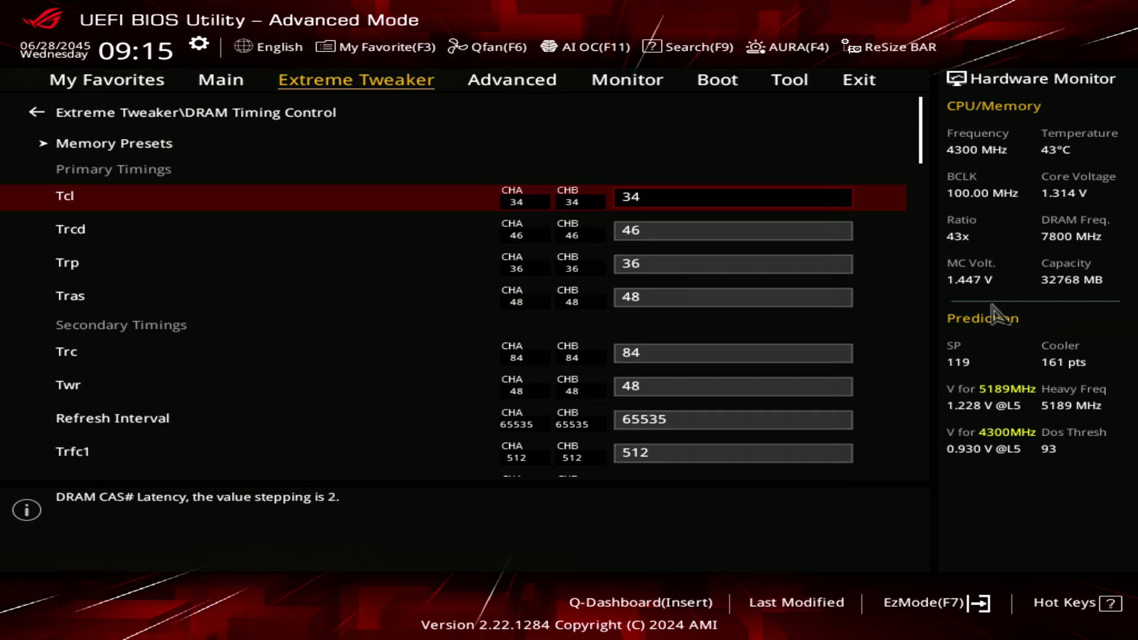
key(Down)
key(Down)
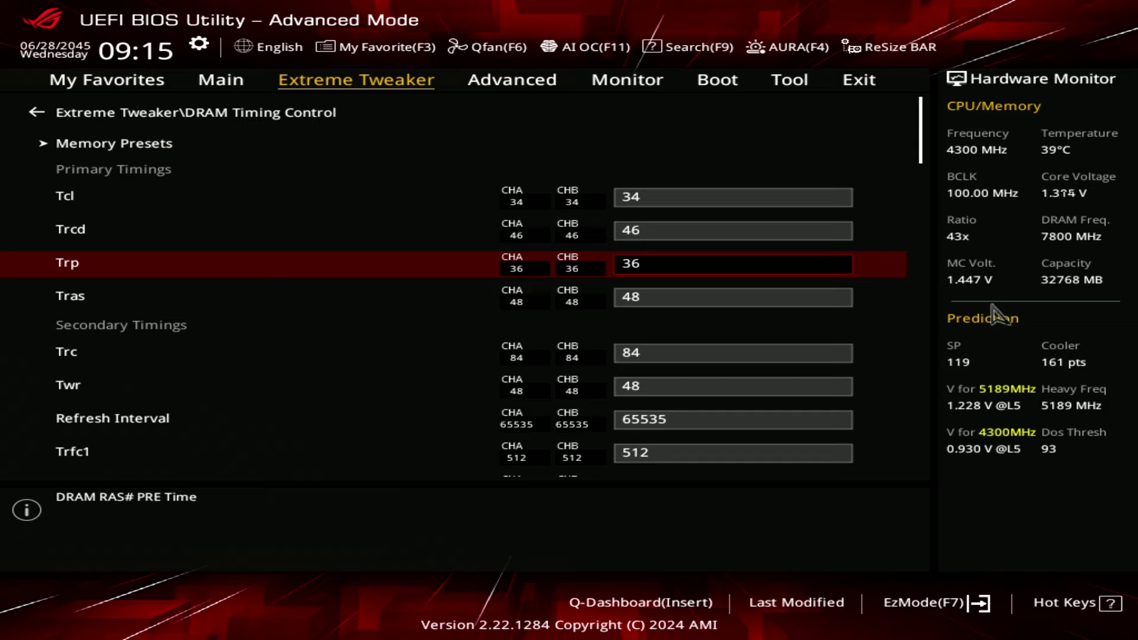
text(0)
text(1)
key(plus)
key(BackSpace)
text(34)
key(Up)
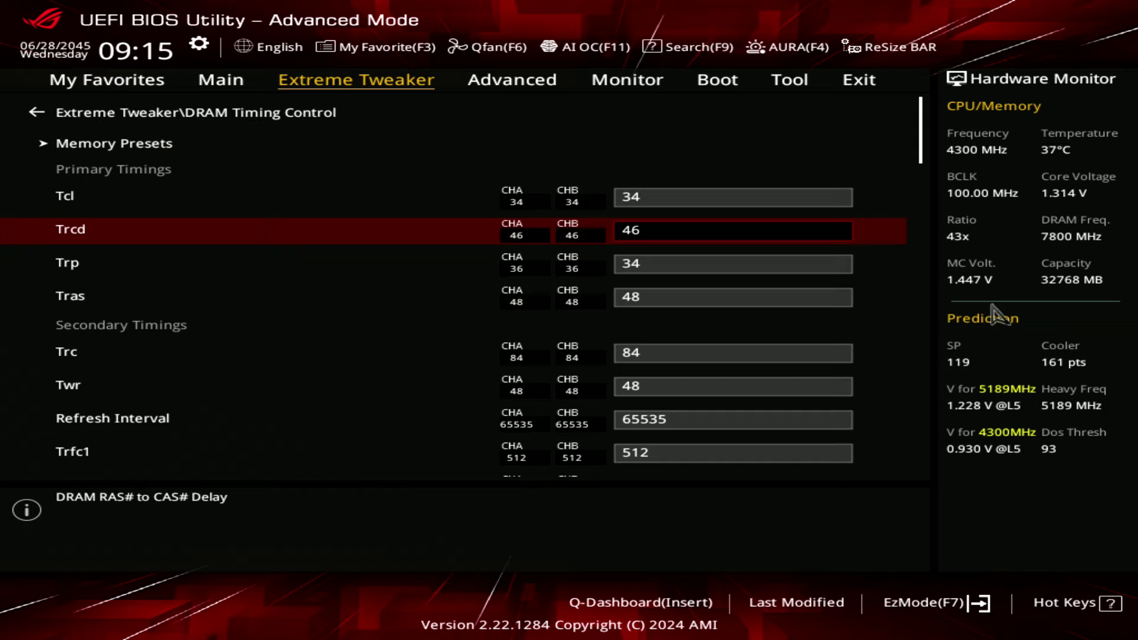
key(Down)
key(plus)
key(plus)
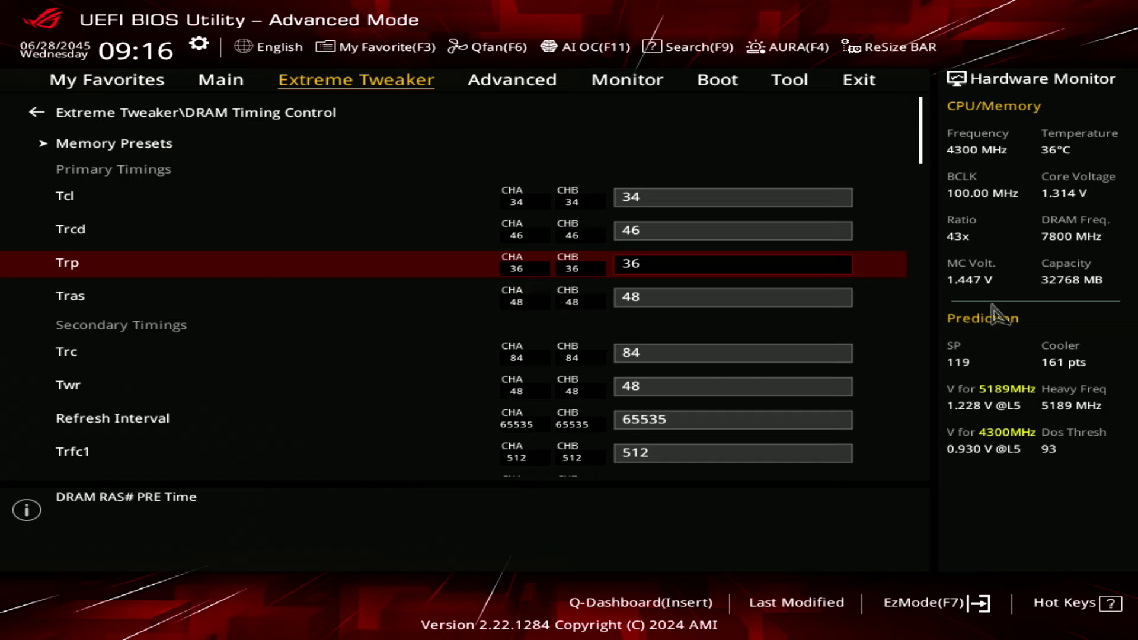
Step: Step through the Tras, Trc and Trp timings on the DRAM Timing Control page
key(Down)
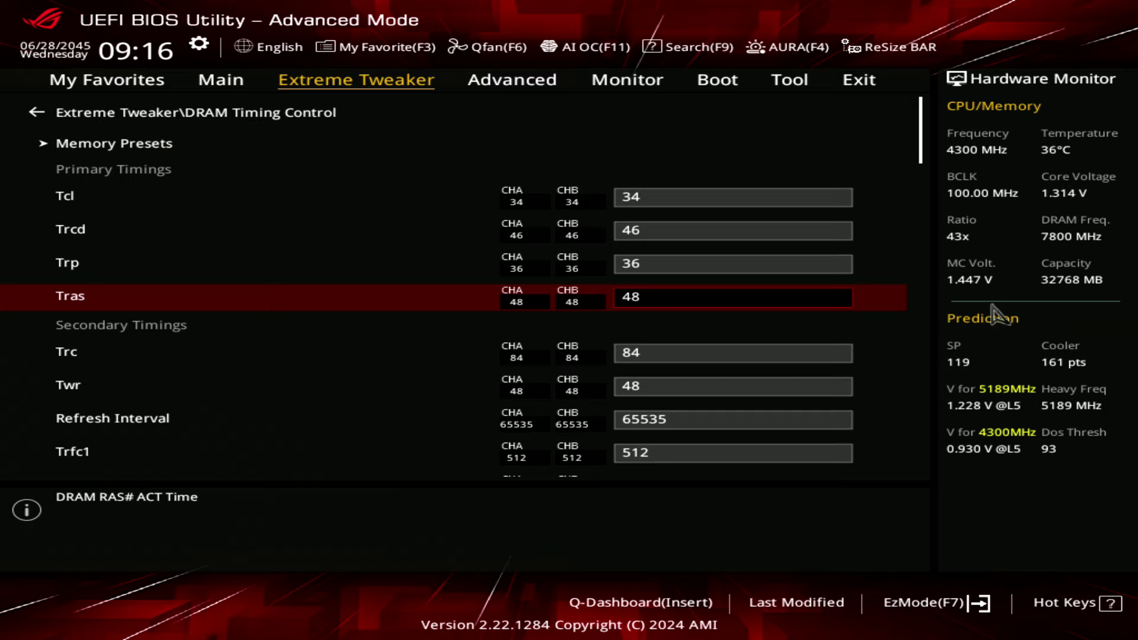
key(Down)
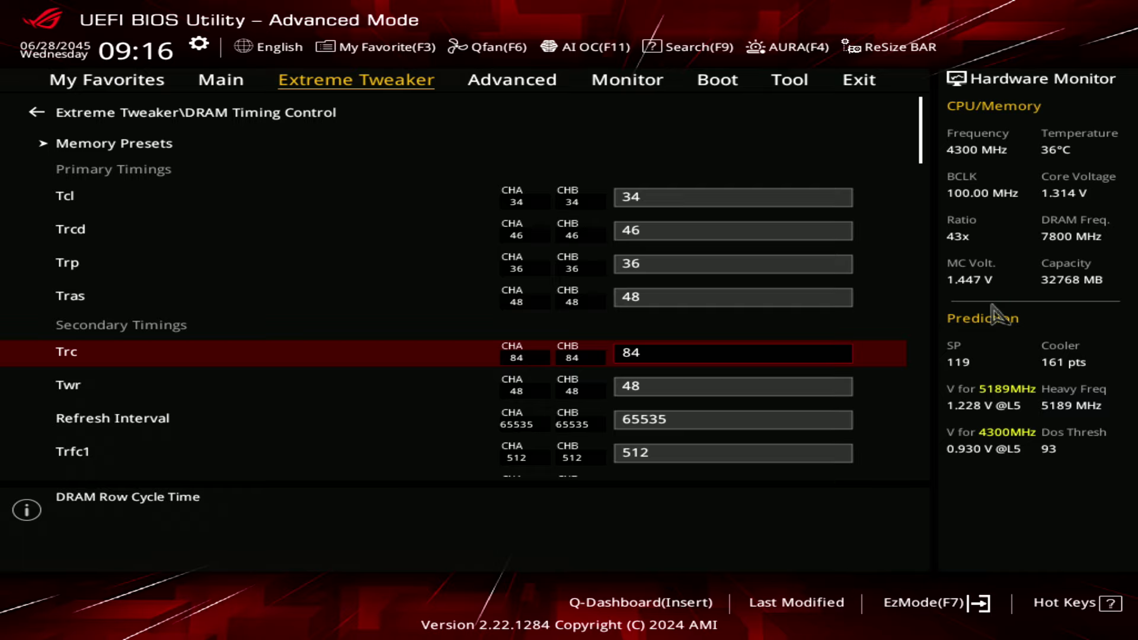
key(Up)
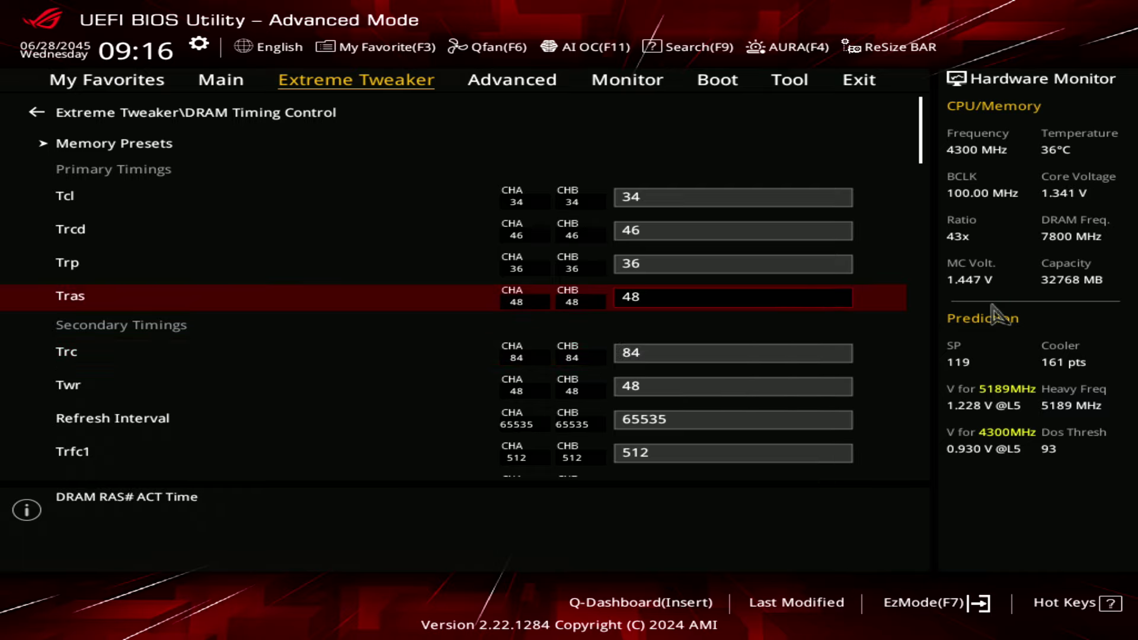
key(Left)
key(Left)
key(Right)
key(Right)
key(Up)
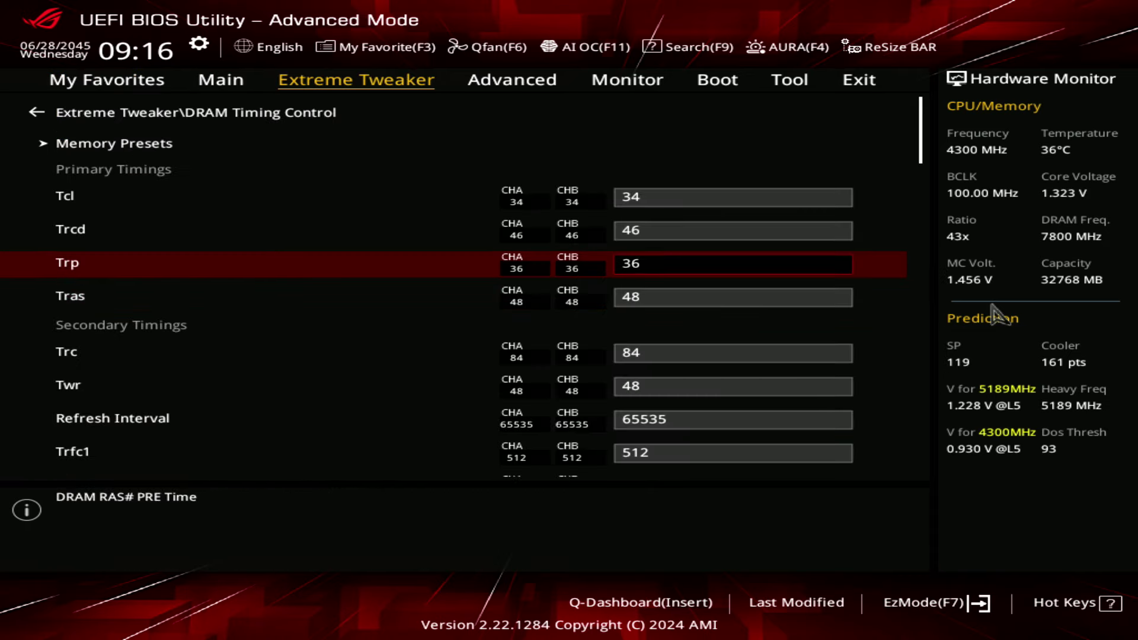
key(Down)
key(Up)
key(Down)
key(Down)
Step: Re-check the Trcd, Tcl, Trp, Tras and Trc timing values
key(Up)
key(Up)
key(Up)
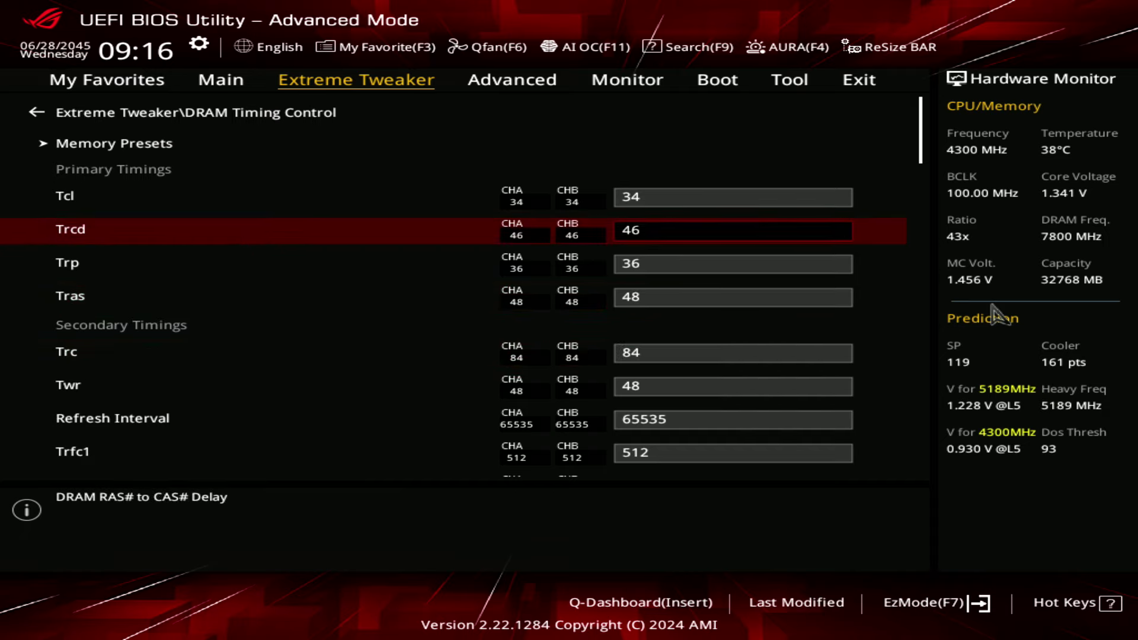
key(Up)
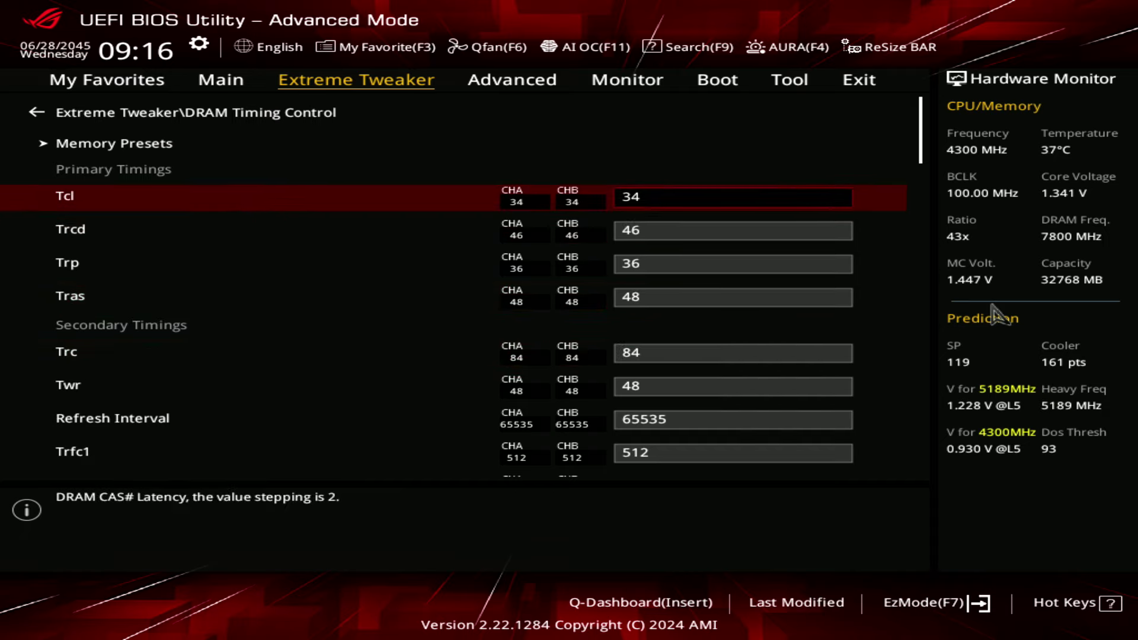
key(Down)
key(Down)
key(Down)
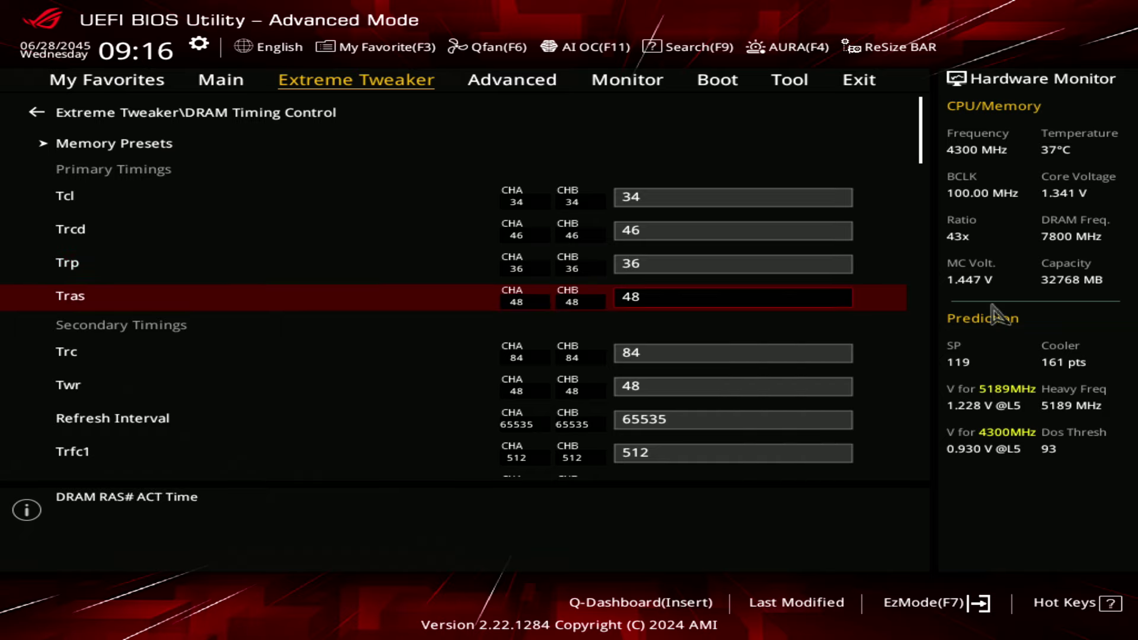
key(Down)
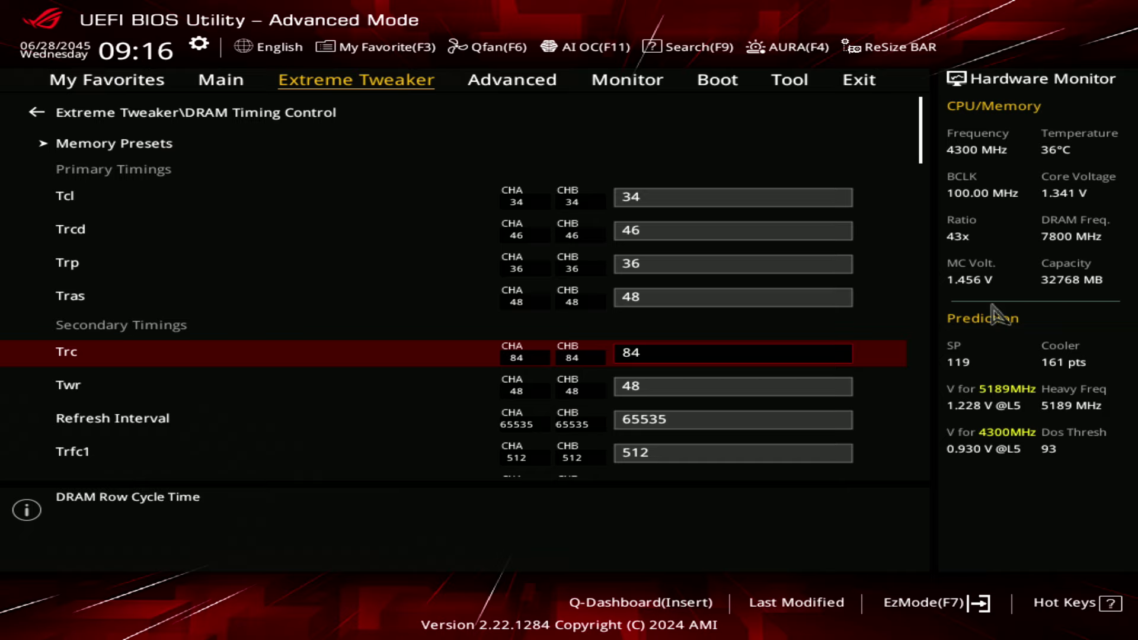
key(Up)
key(Up)
key(Down)
key(Down)
key(Up)
key(Up)
key(Up)
key(Up)
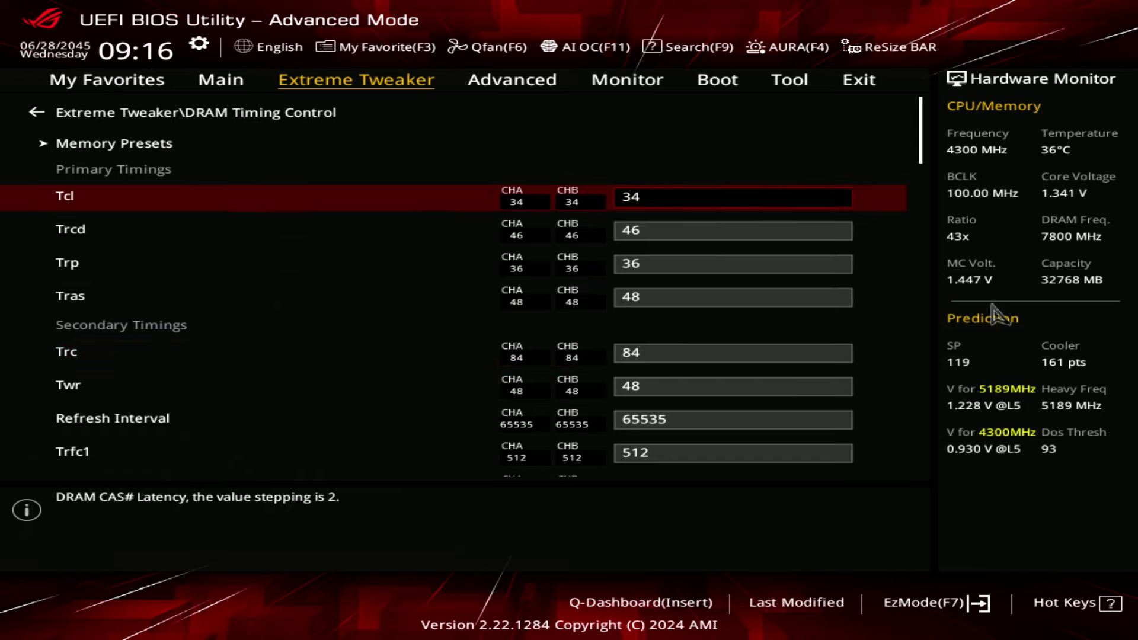
key(Down)
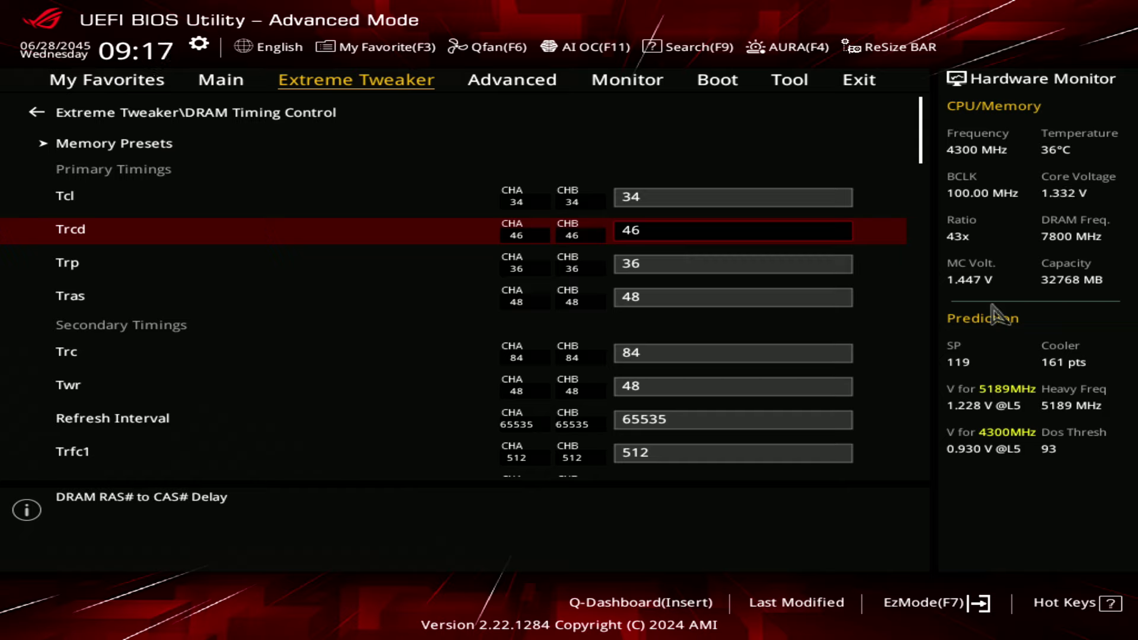
Step: Try Twr as Auto, then cancel so it stays at 48
key(Down)
key(Down)
key(Down)
key(Down)
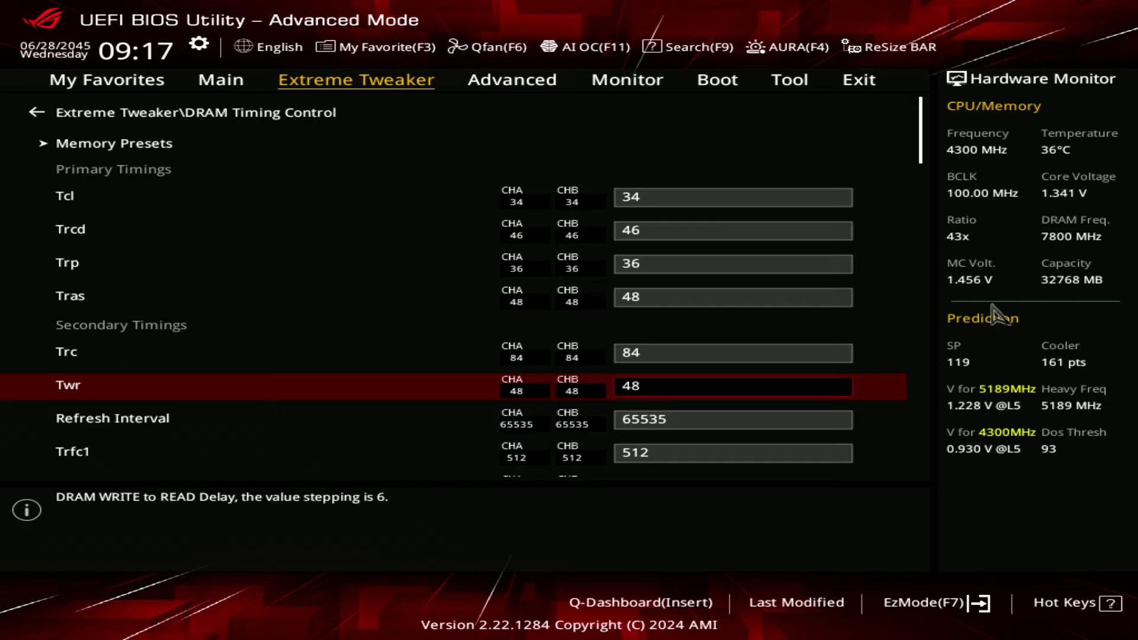
key(a)
key(BackSpace)
key(Down)
key(Up)
key(Down)
key(Down)
Step: Inspect the Refresh Interval, Trfc1 and Trfc2 values
key(Up)
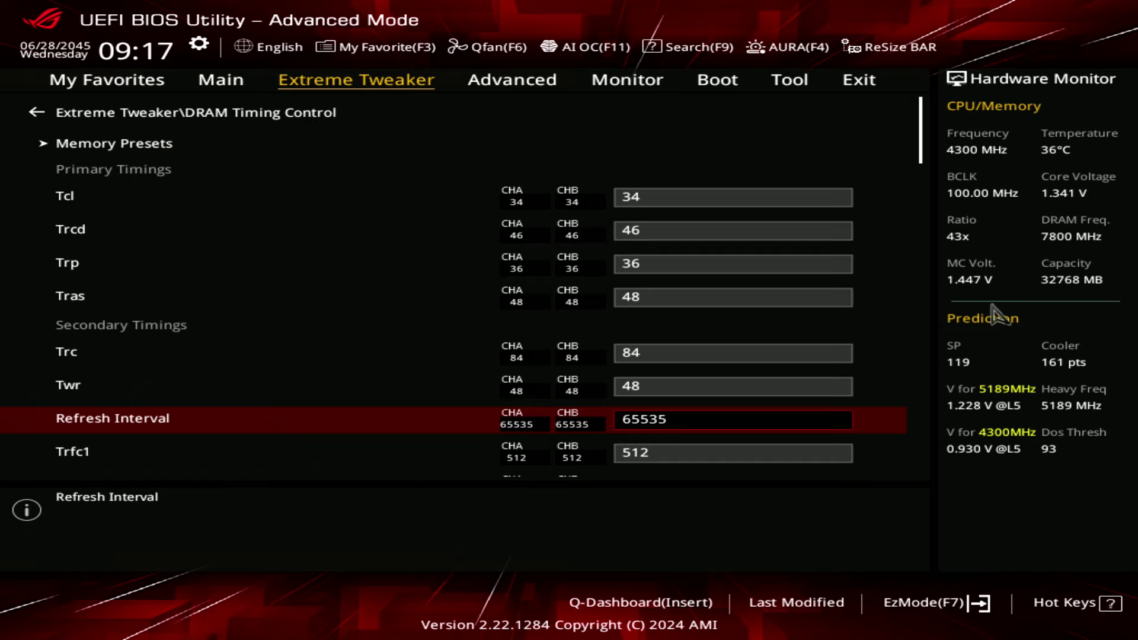
key(Down)
key(Down)
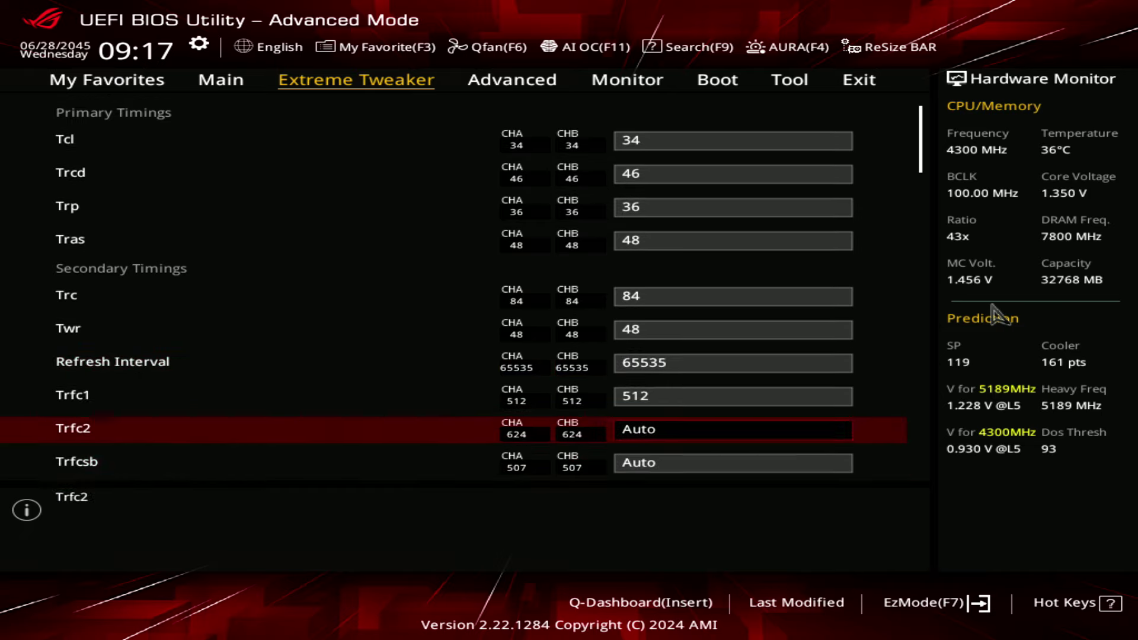
key(Up)
key(Up)
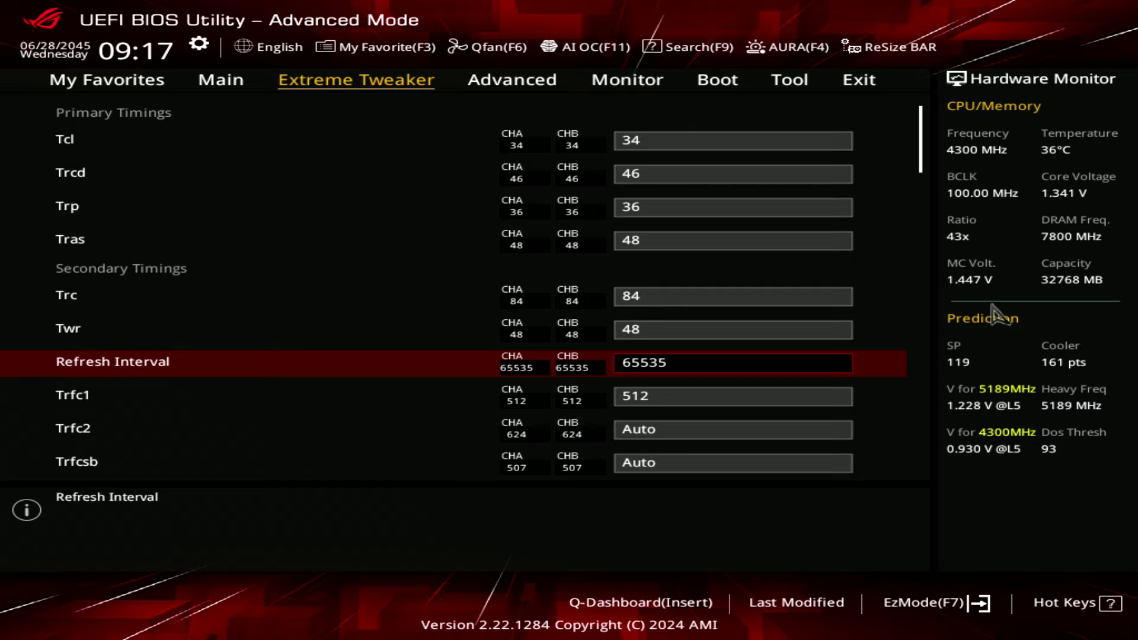
key(Down)
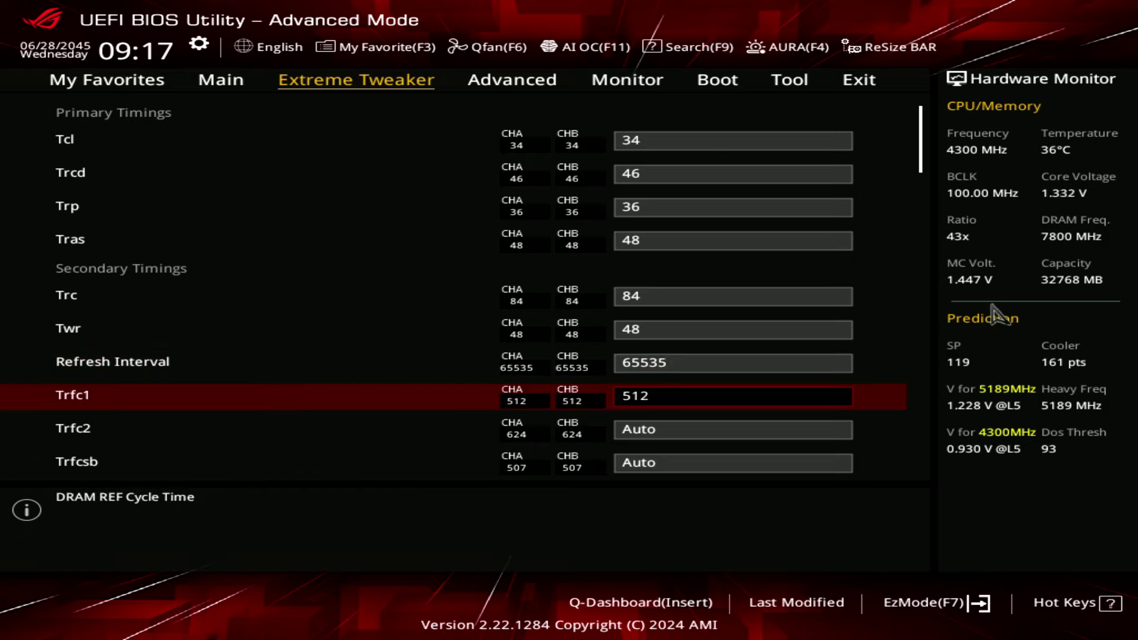
key(Down)
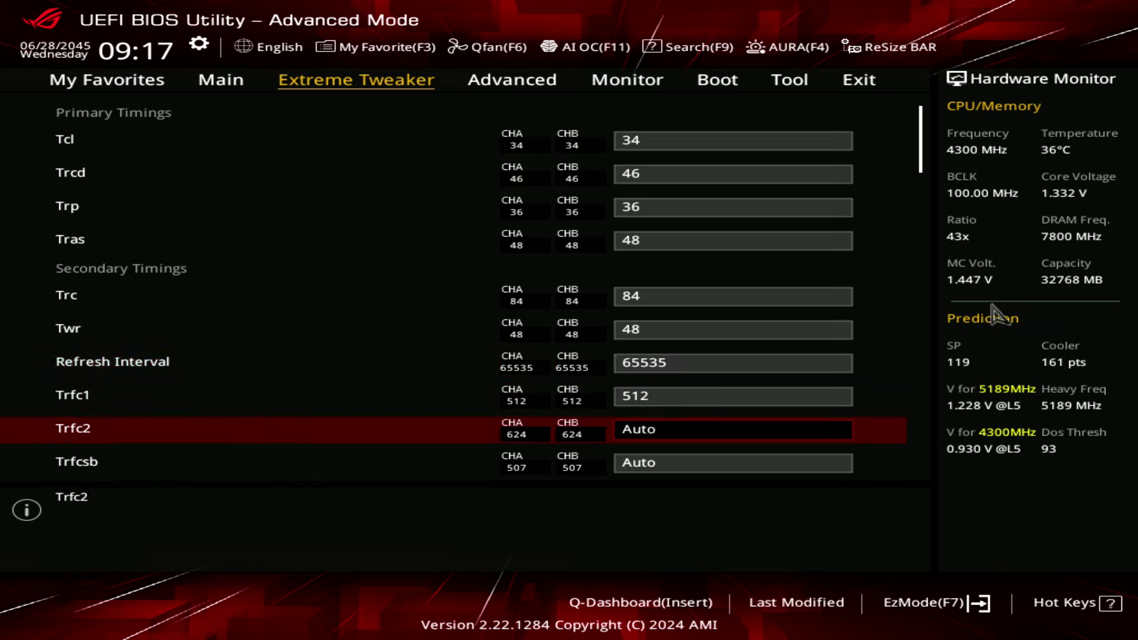
key(Up)
key(Up)
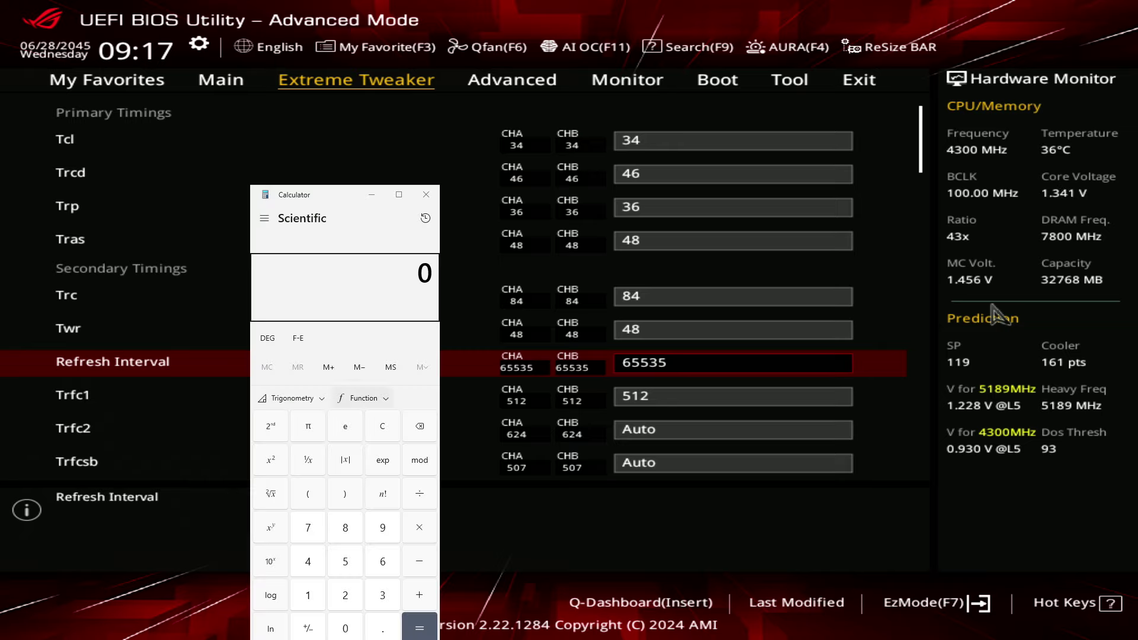
Step: Calculate 480 ÷ 65000, giving 0.0073846…
click(309, 561)
click(346, 529)
click(346, 629)
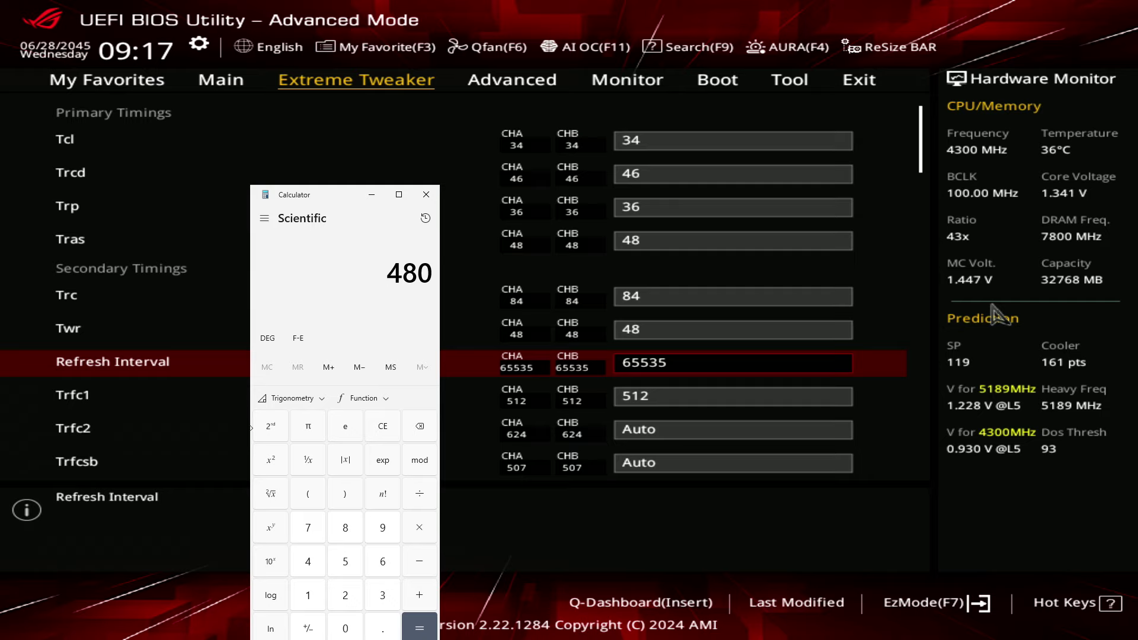
click(419, 495)
click(384, 562)
click(355, 563)
click(345, 629)
click(345, 629)
click(345, 629)
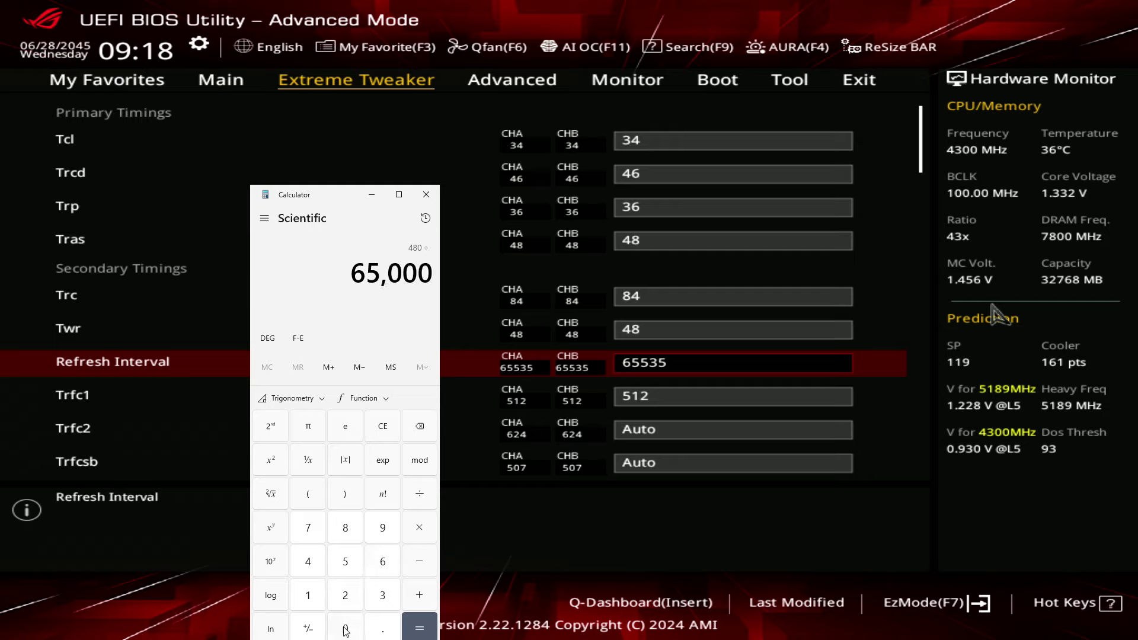
click(419, 627)
drag(280, 261, 310, 263)
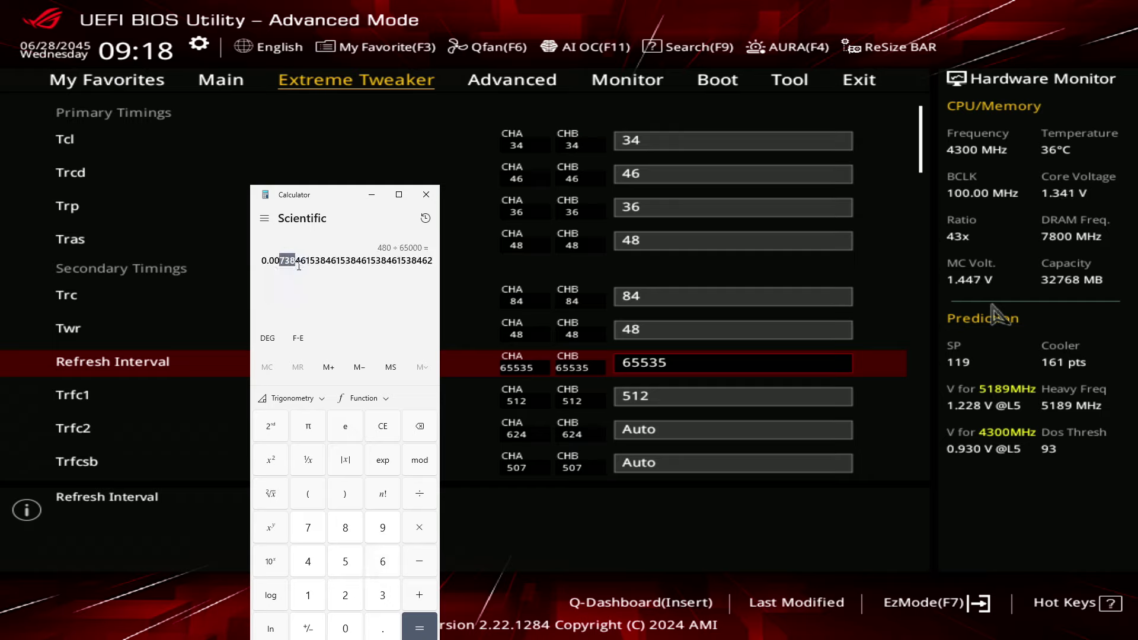
Step: Clear the calculator and compute 512 ÷ 65000, giving 0.0078769…
key(Escape)
click(345, 563)
click(308, 595)
click(345, 595)
click(419, 493)
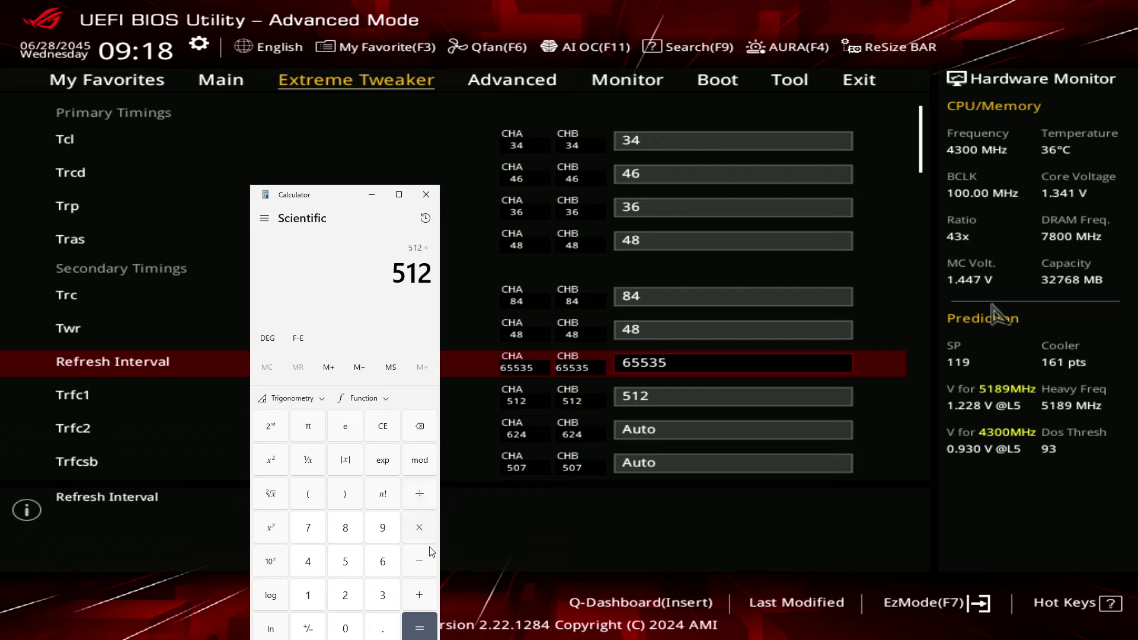
click(382, 561)
click(345, 561)
click(344, 628)
click(345, 629)
click(345, 628)
click(419, 628)
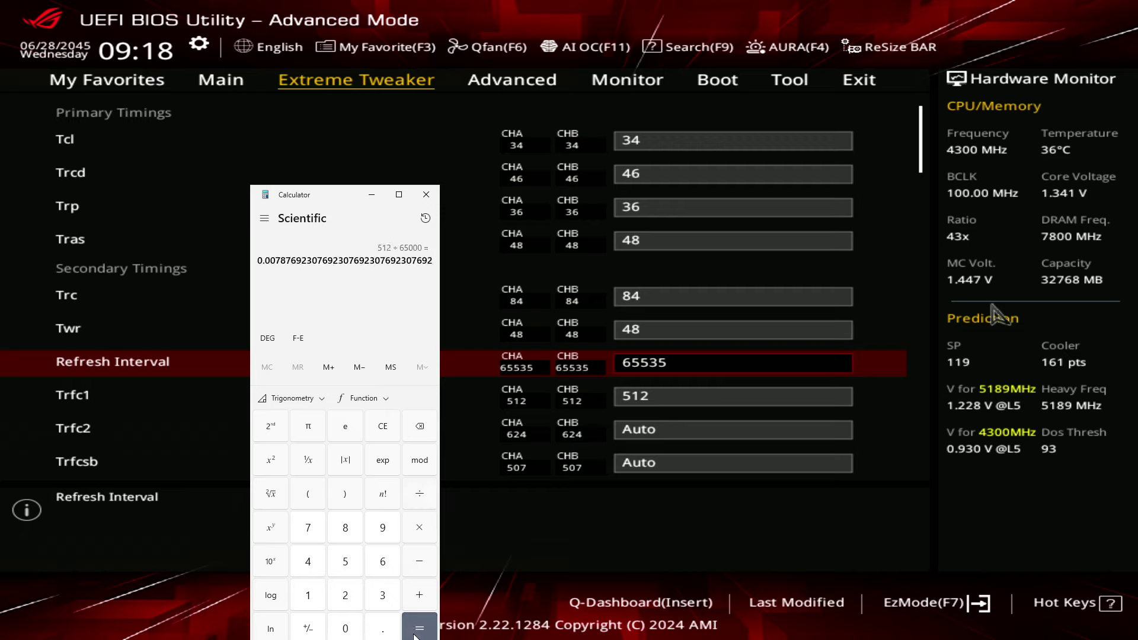
drag(275, 261, 288, 262)
click(288, 261)
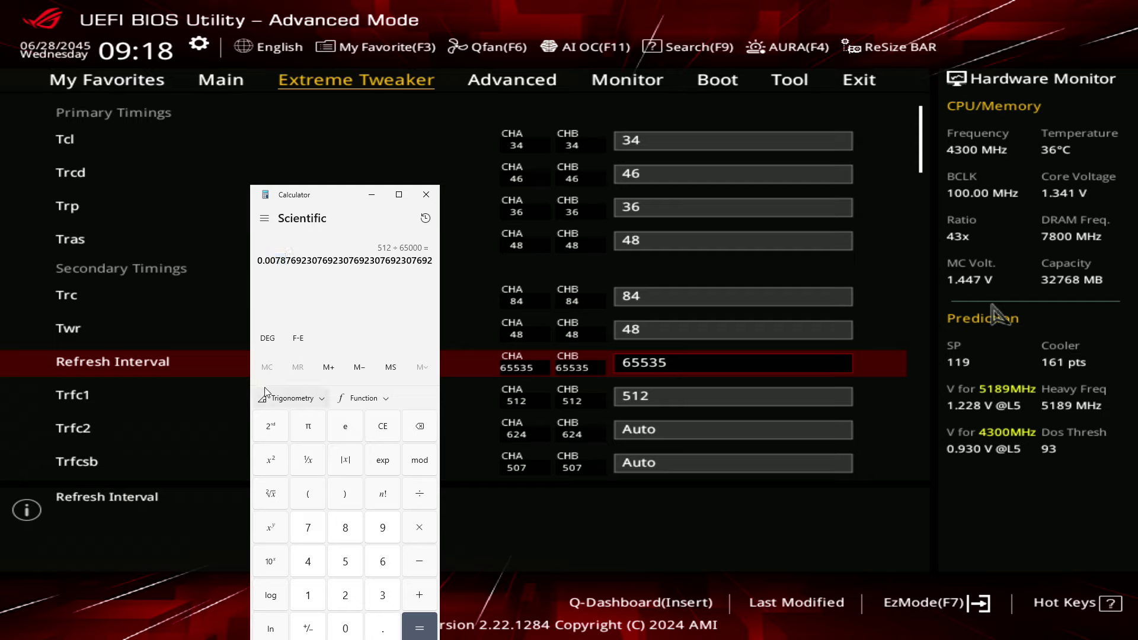
click(425, 200)
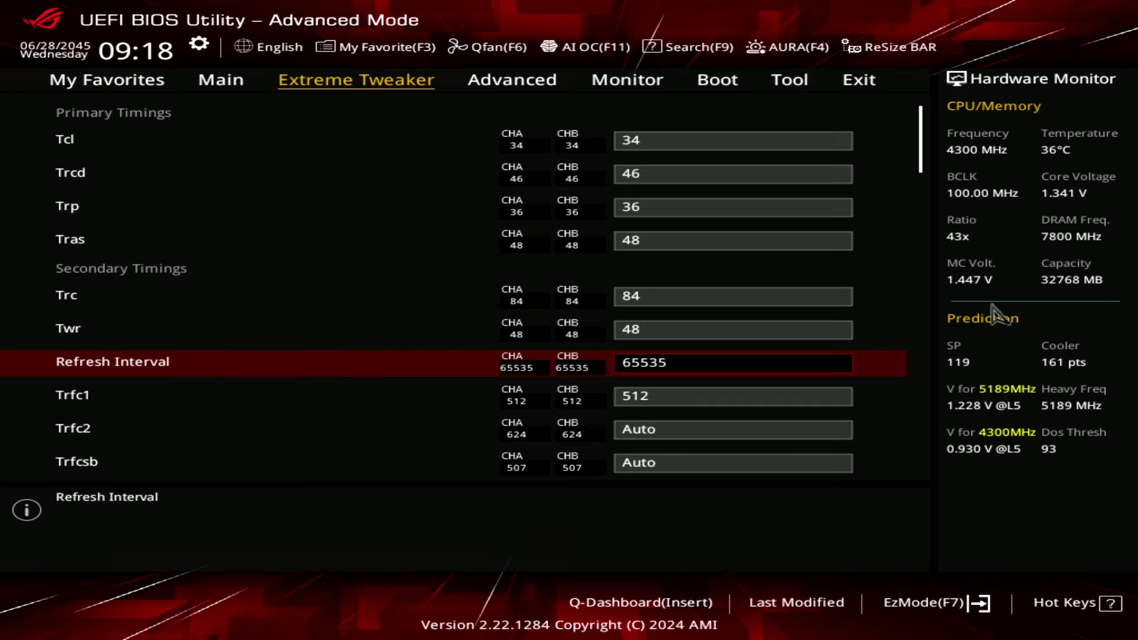
key(Down)
key(Down)
key(Down)
key(Down)
key(Down)
key(Down)
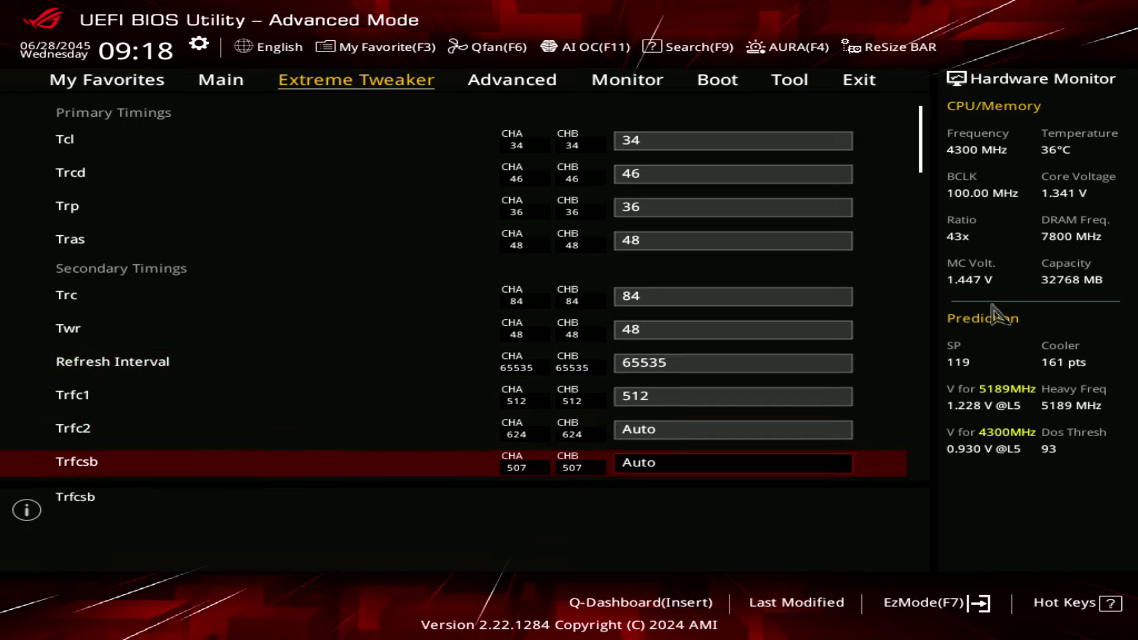
key(Up)
key(Up)
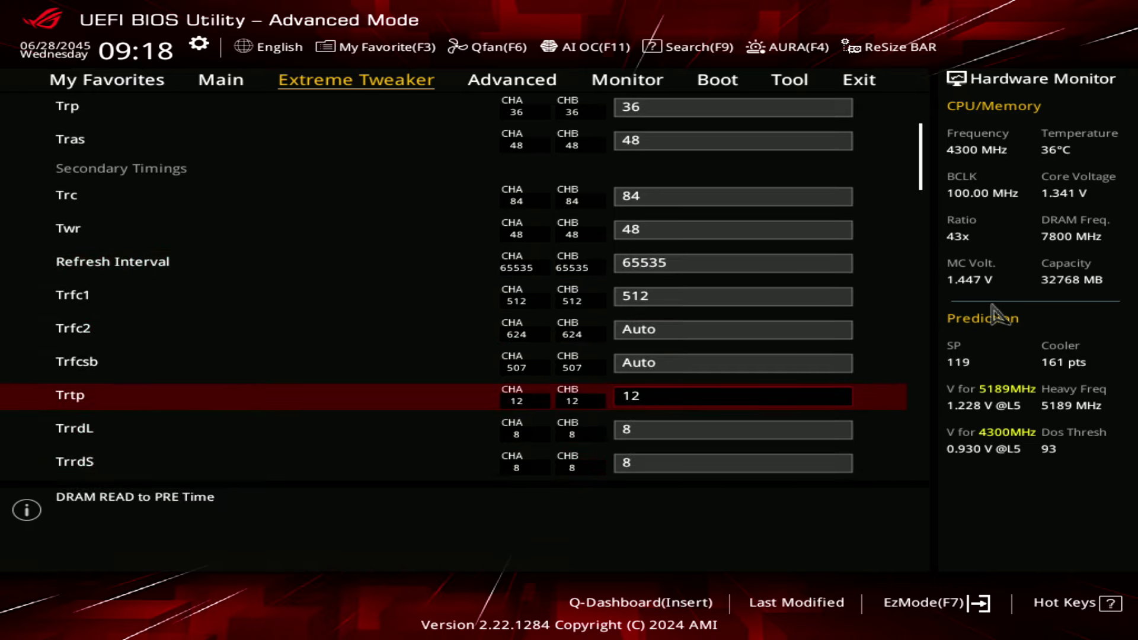
key(Down)
key(Down)
key(Up)
key(Up)
key(Down)
key(Down)
key(Up)
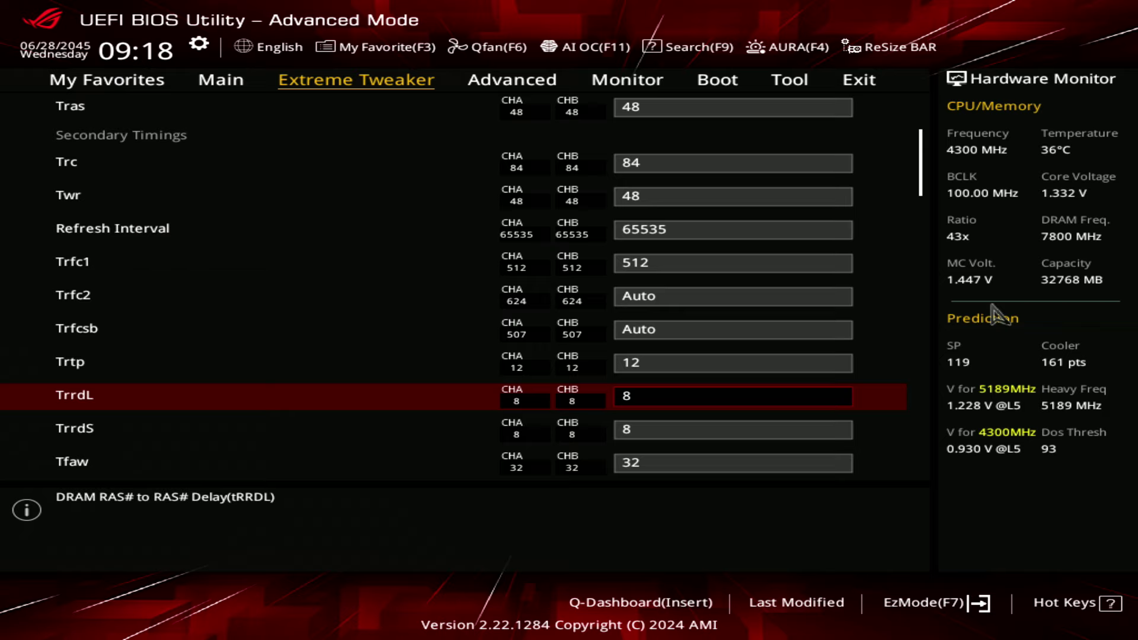
key(Down)
key(Up)
key(Down)
key(Down)
key(Down)
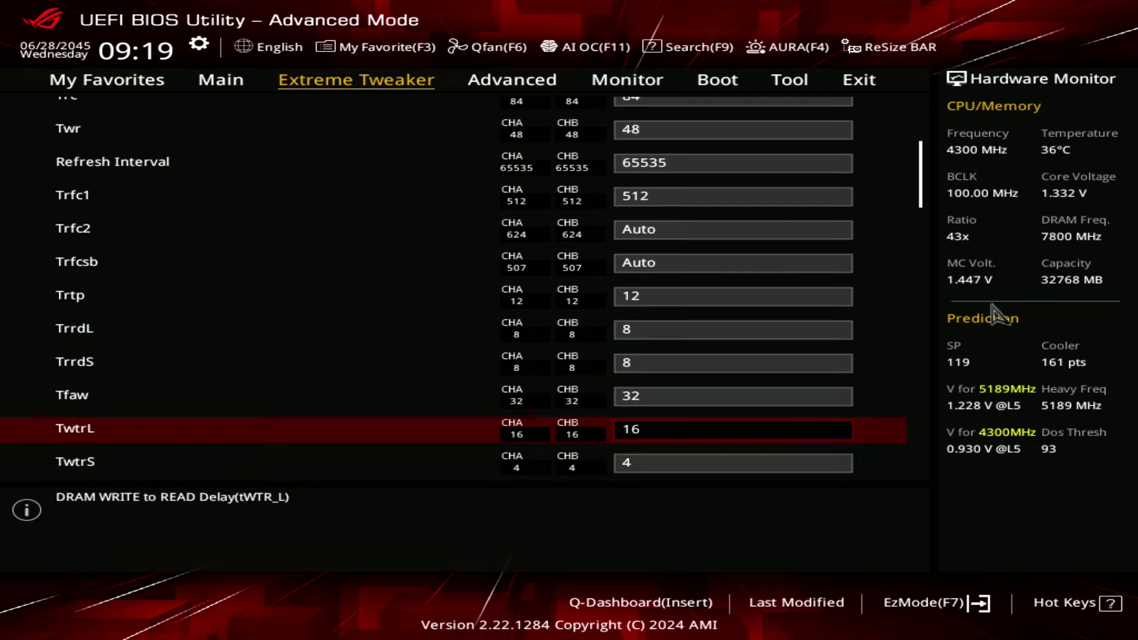
key(Up)
key(Up)
key(Up)
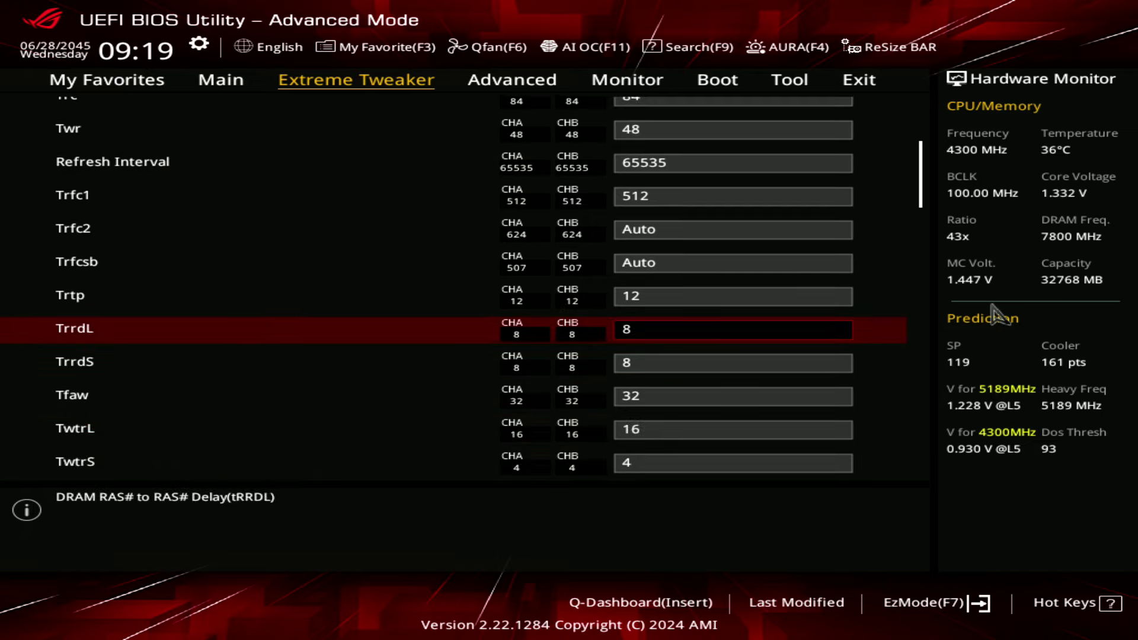
key(Down)
key(Up)
key(Down)
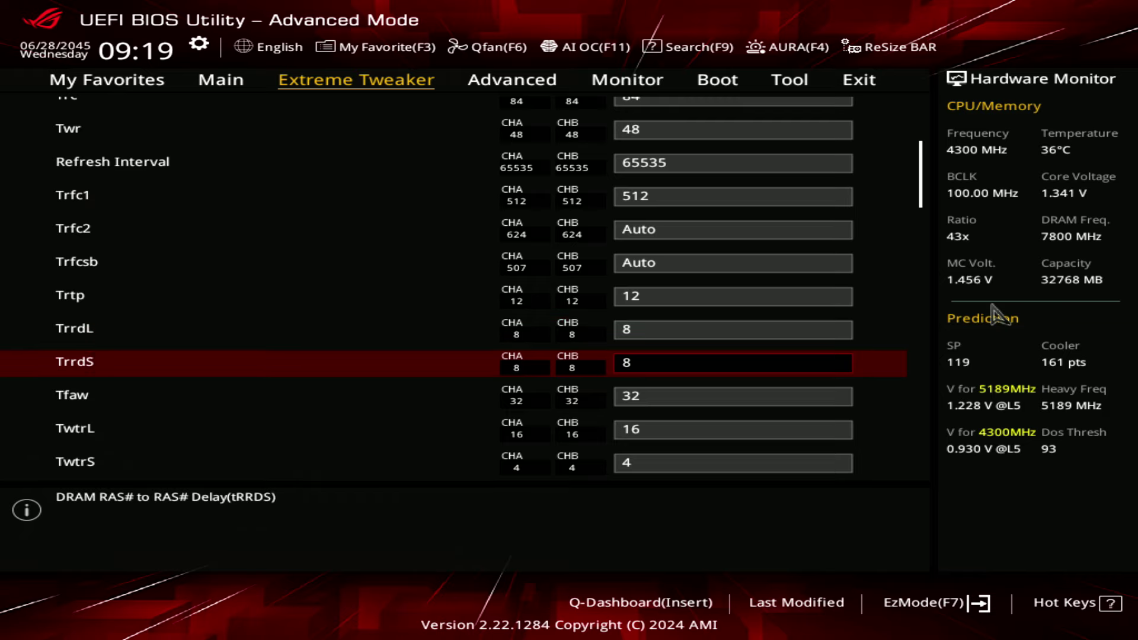
key(Up)
key(Down)
key(Down)
key(Down)
key(Down)
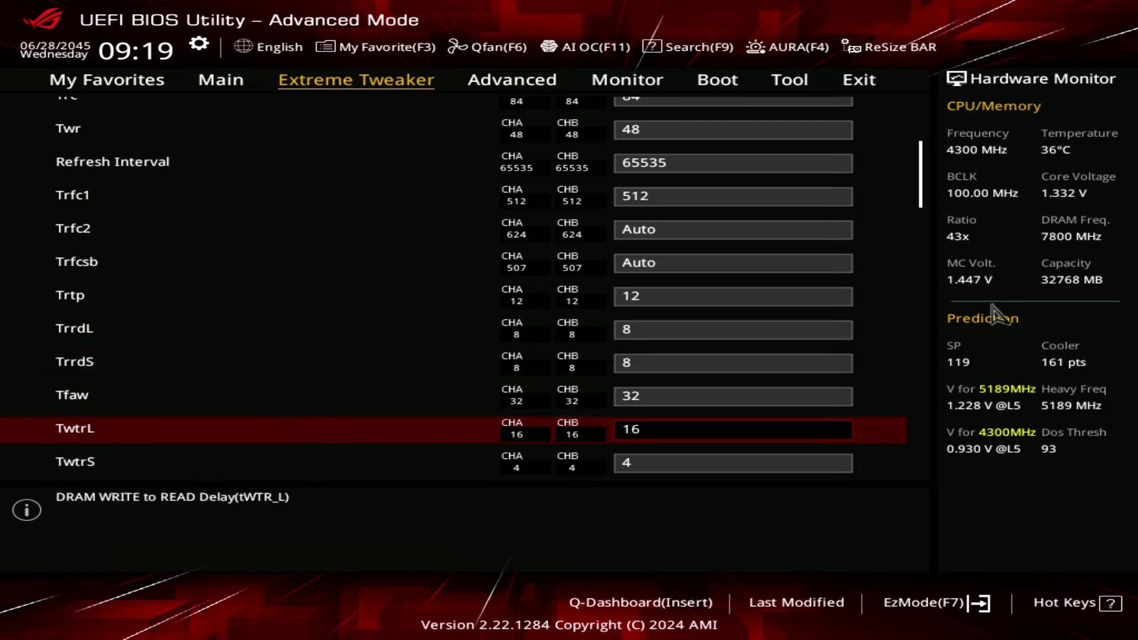
key(Up)
key(Down)
key(Up)
key(Down)
key(Down)
key(Down)
key(Up)
key(Up)
key(Up)
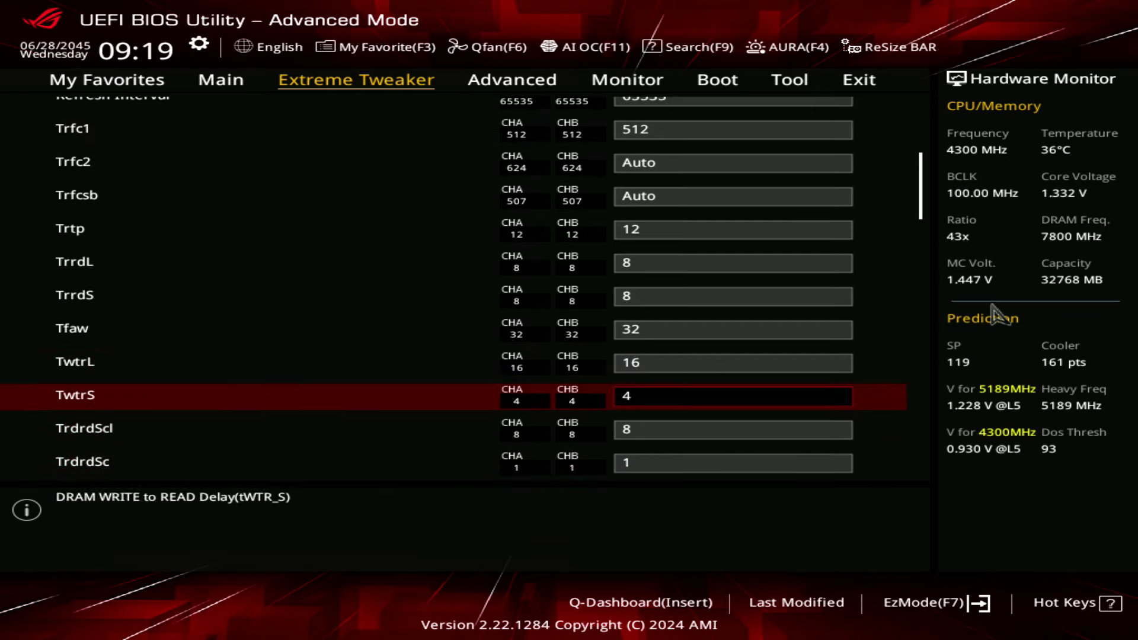
key(Down)
key(Up)
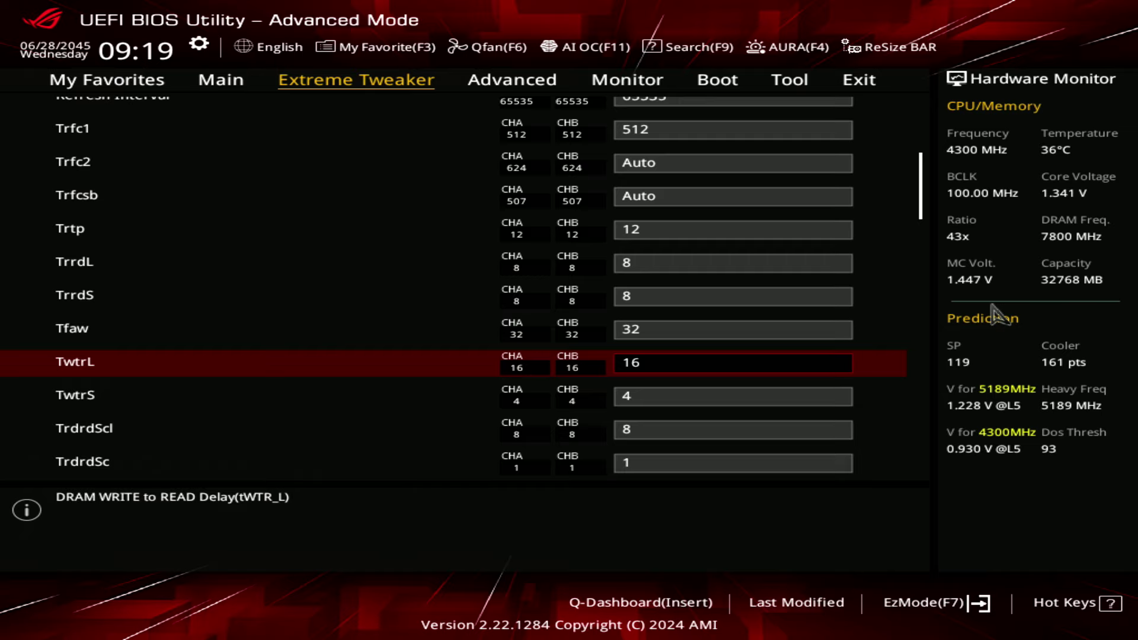
key(Down)
key(Down)
key(Down)
key(Down)
key(Up)
key(Up)
key(Up)
key(Down)
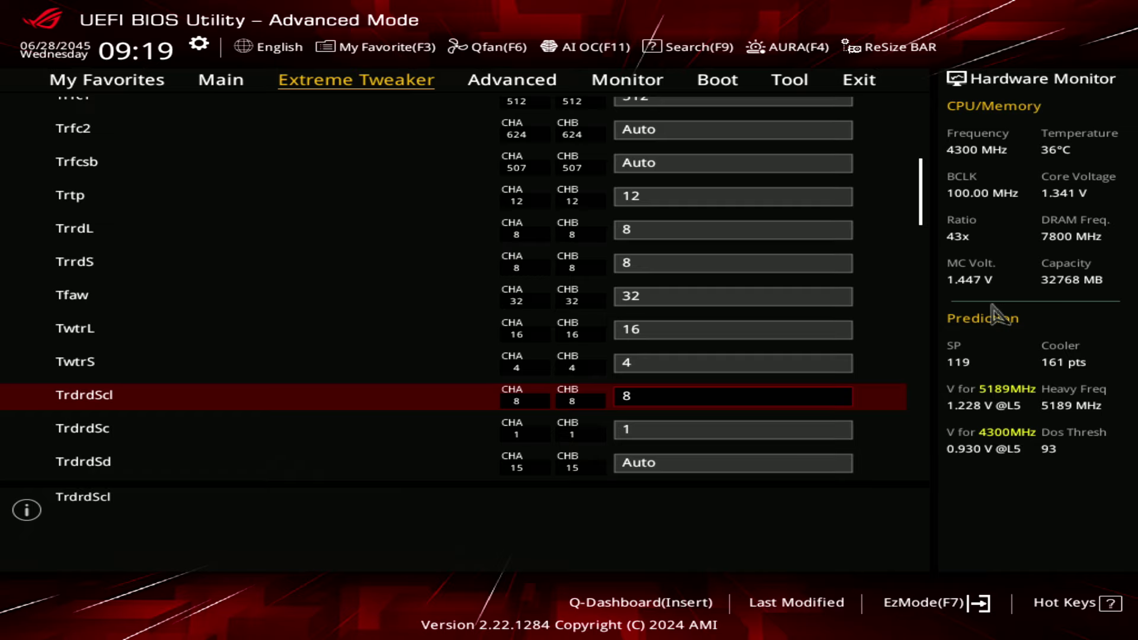
key(Down)
key(Down)
key(Down)
key(Down)
key(Down)
key(Down)
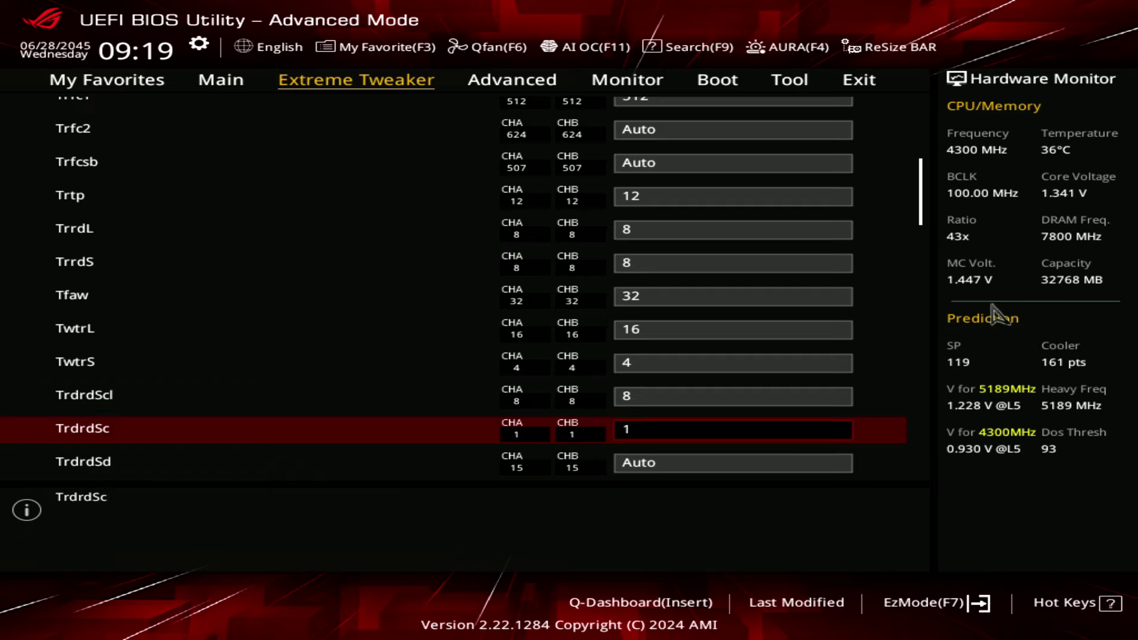
key(Up)
key(Up)
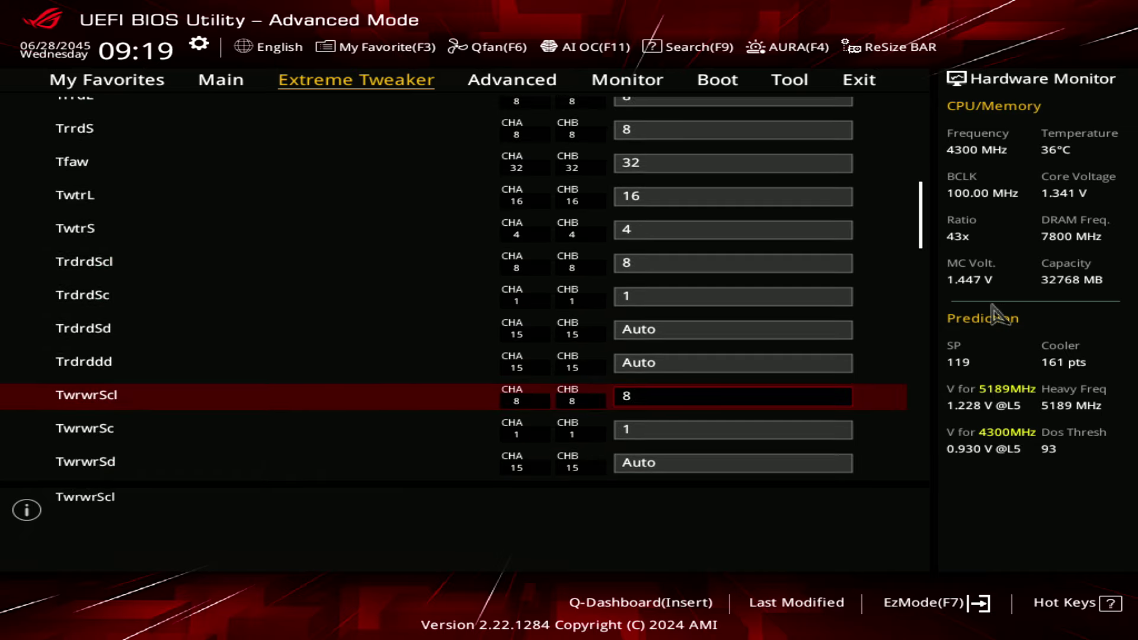
text(15)
key(Up)
key(Down)
text(8)
key(Up)
key(Down)
key(Down)
key(Up)
key(Down)
key(Down)
key(Down)
key(Down)
key(Down)
key(Up)
key(Up)
key(Down)
key(Down)
key(Down)
key(Down)
key(Up)
key(Up)
key(Up)
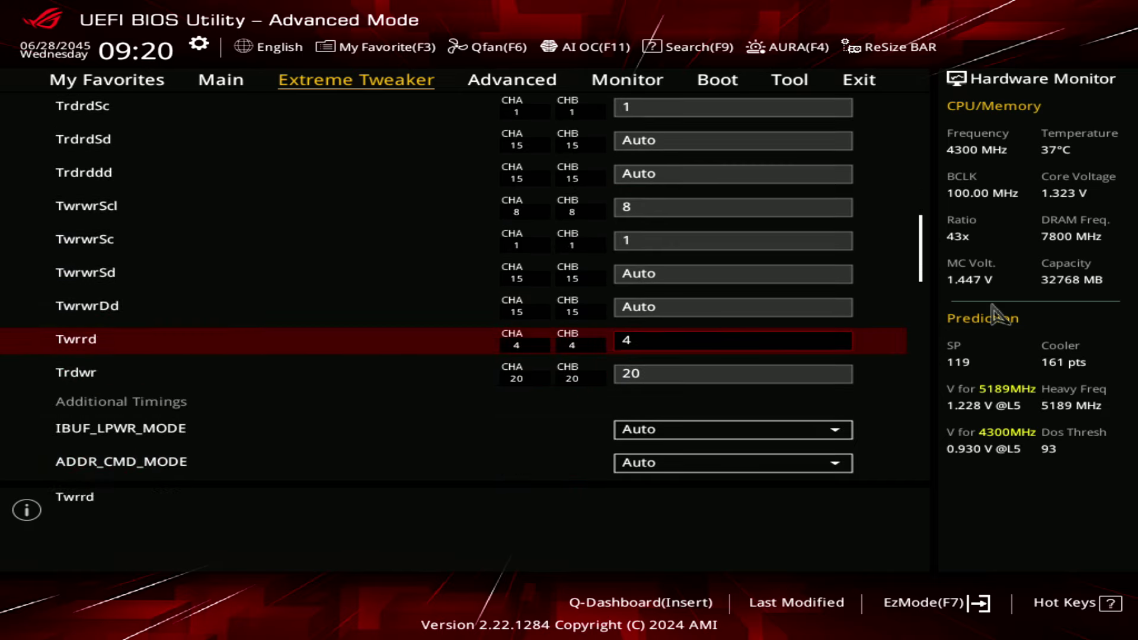
key(Left)
key(Right)
key(Down)
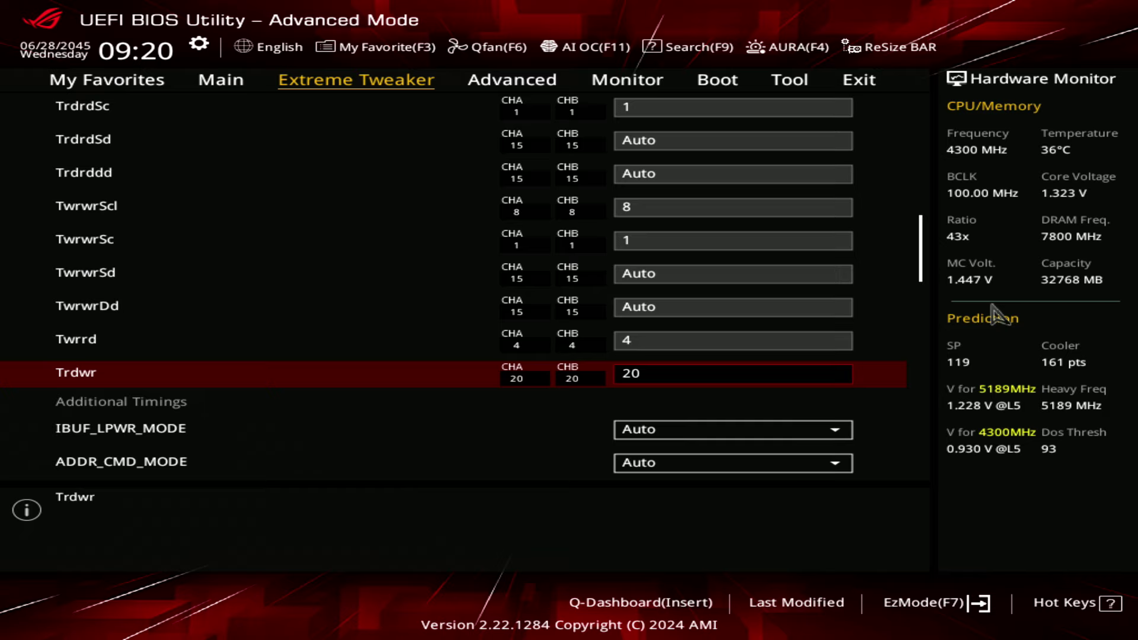
key(Down)
key(Up)
key(Down)
key(Down)
key(Up)
key(Up)
key(Down)
key(Down)
key(Down)
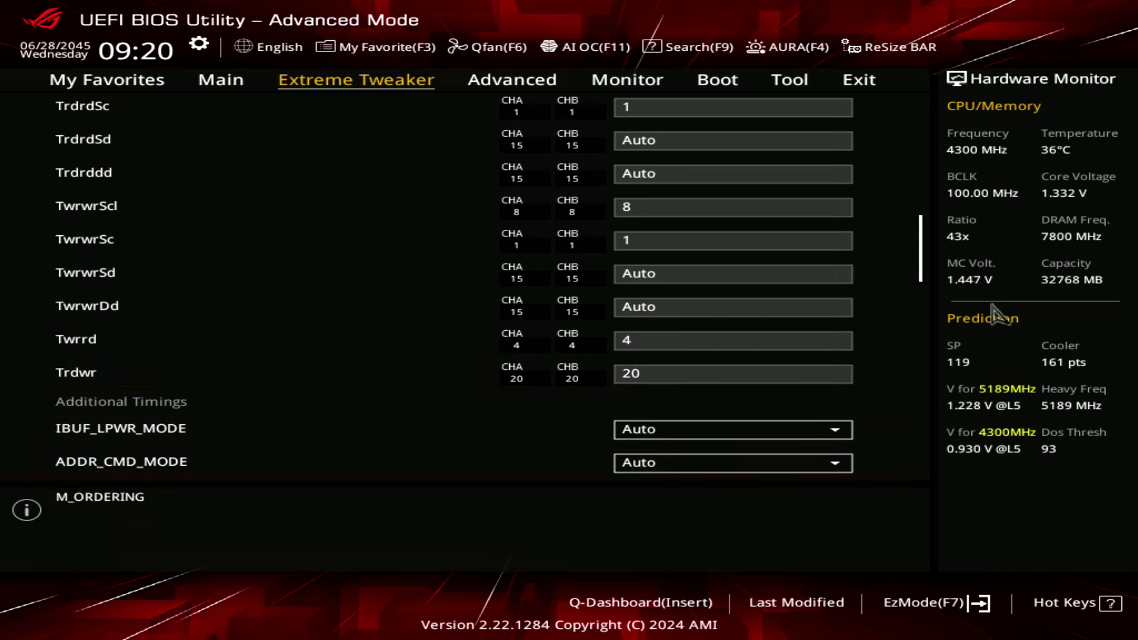
key(Up)
key(Up)
key(Up)
key(Up)
key(Down)
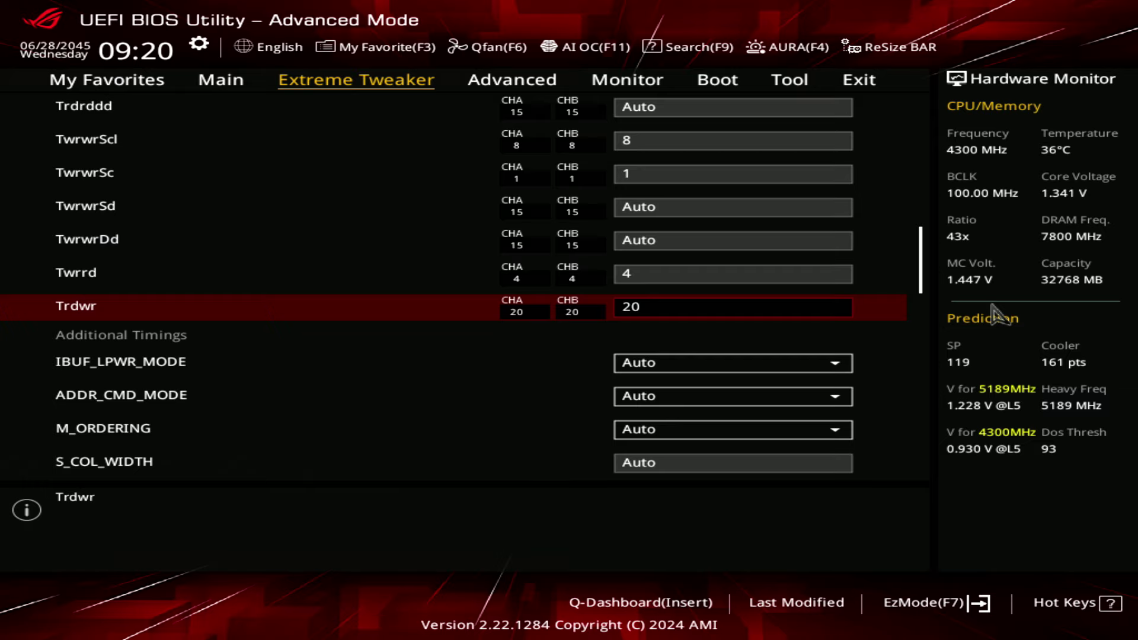
key(Down)
key(Down)
key(Down)
key(Down)
key(Up)
key(Up)
key(Up)
key(Up)
key(Up)
key(Up)
key(Up)
key(Up)
key(Up)
key(Up)
key(Up)
key(Up)
key(Up)
key(Up)
key(Up)
key(Up)
key(Down)
key(Down)
key(Down)
key(Down)
key(Down)
key(Down)
key(Down)
key(Down)
key(Down)
key(Down)
key(Down)
key(Down)
key(Down)
key(Down)
key(Down)
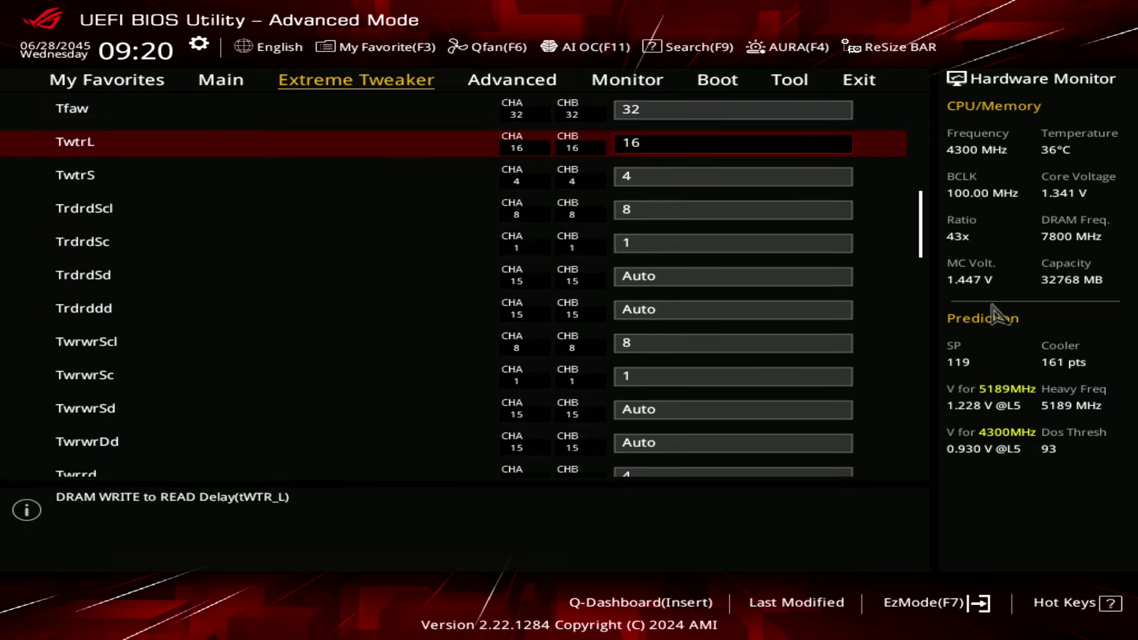
key(Down)
key(Down)
key(Down)
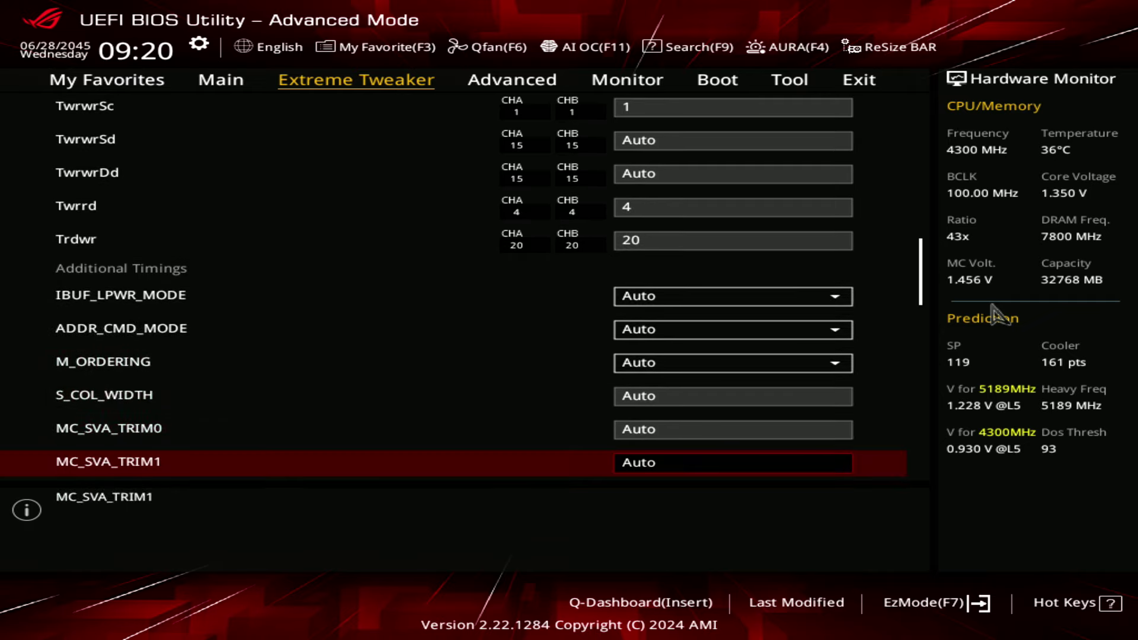
key(Up)
key(Up)
key(Up)
key(Up)
key(Up)
key(Up)
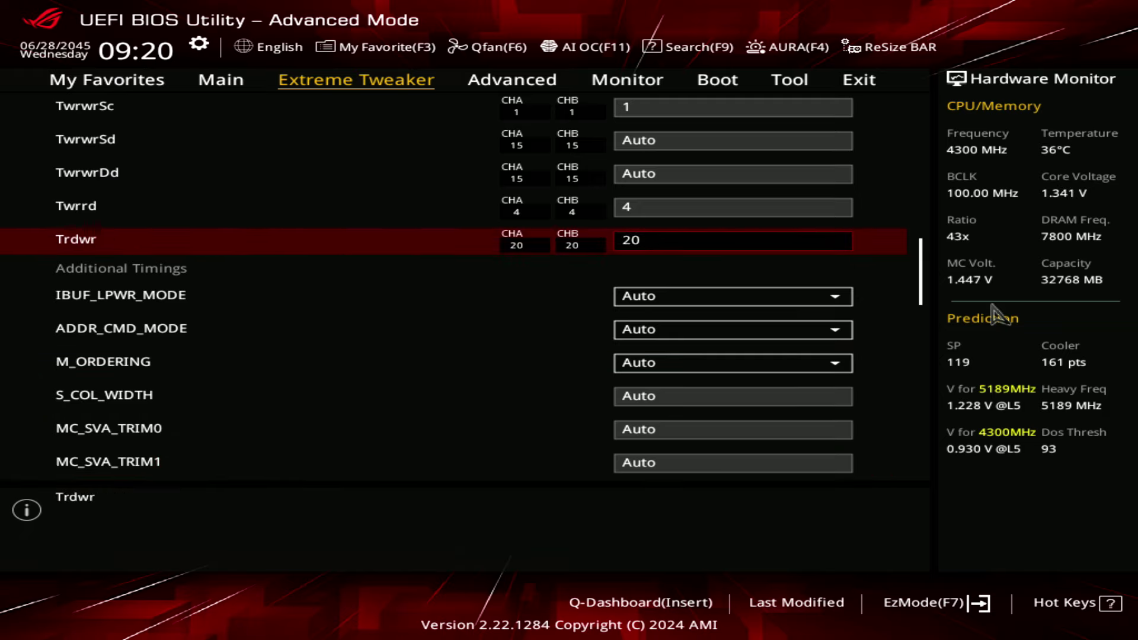
key(minus)
key(minus)
key(minus)
key(minus)
key(plus)
key(plus)
key(plus)
key(plus)
key(Down)
key(Down)
key(Down)
key(Down)
key(Down)
key(Down)
key(Down)
key(Down)
key(Down)
key(Down)
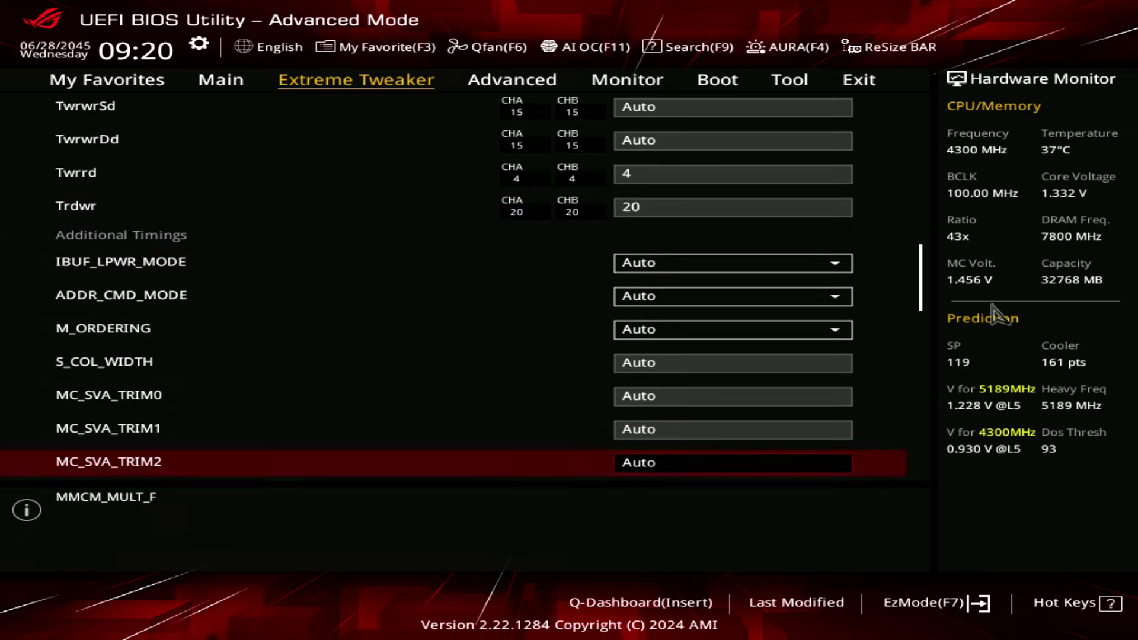
key(Down)
key(Down)
key(Down)
key(Down)
key(Down)
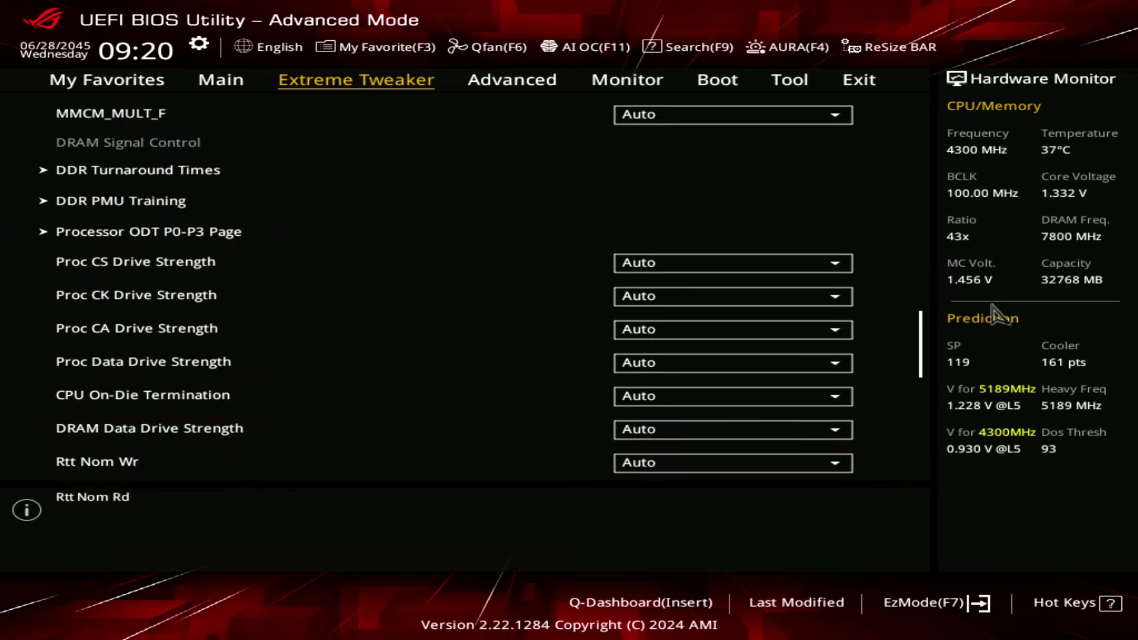
key(Down)
key(Down)
key(Down)
key(Down)
key(Down)
key(Down)
key(Down)
key(Down)
key(Down)
key(Down)
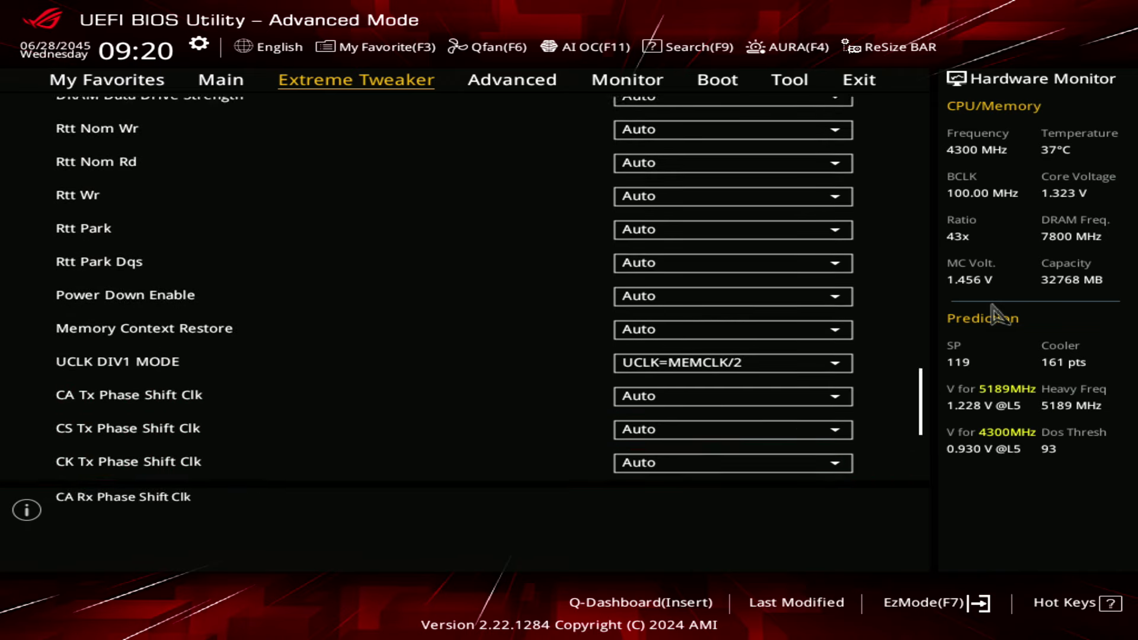
key(Down)
key(Up)
key(Up)
key(Up)
key(Up)
key(Up)
key(Return)
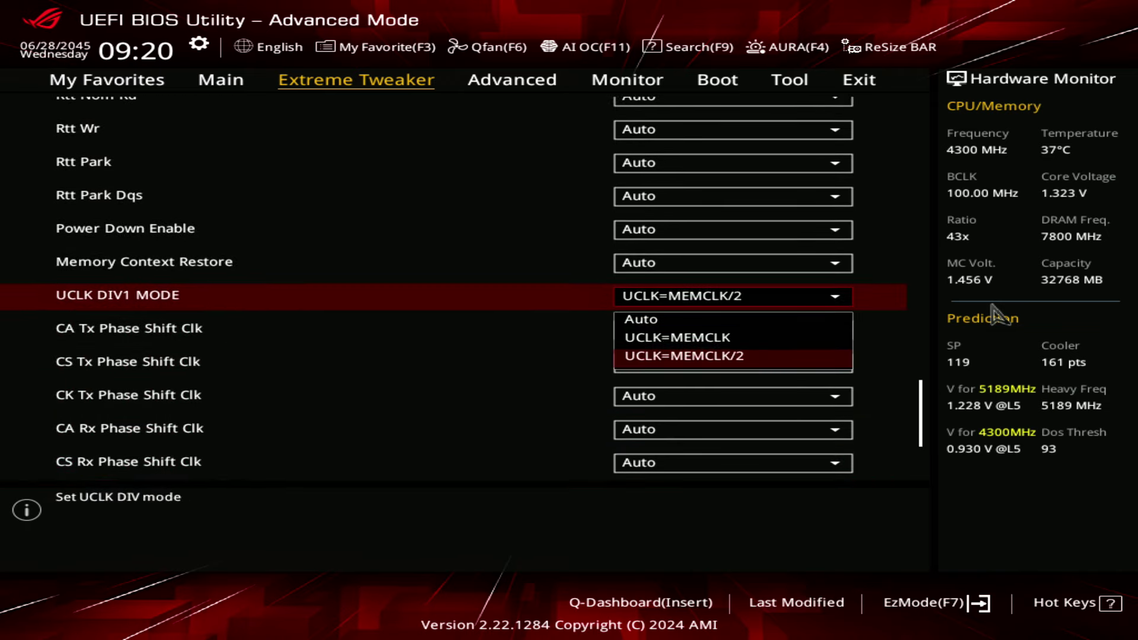
key(Return)
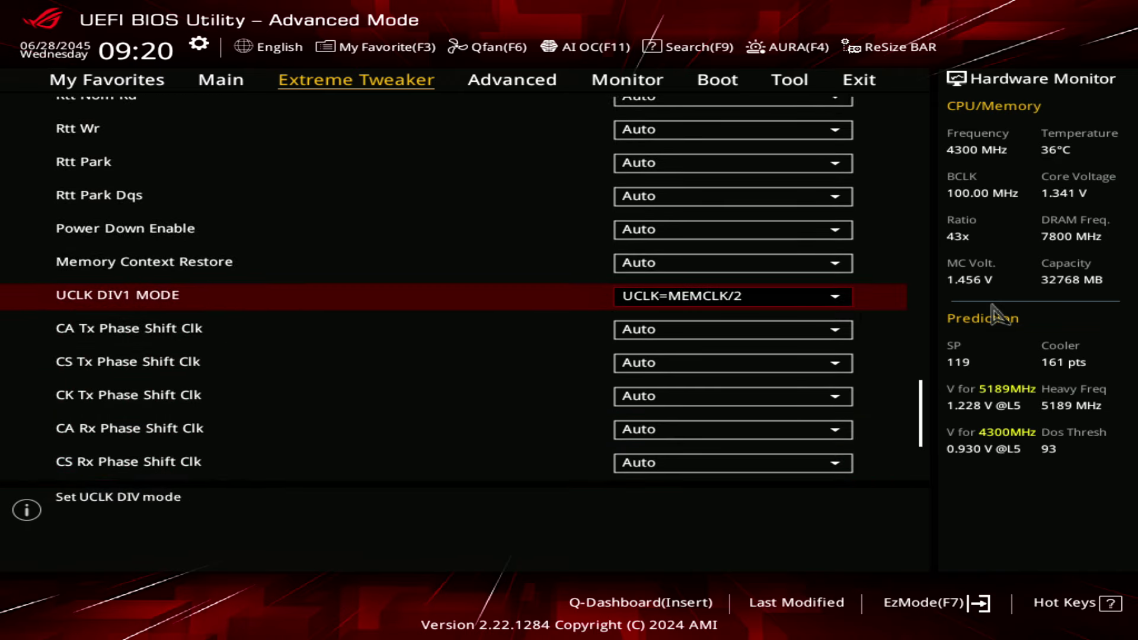
Step: Set CPU On-Die Termination to 160 ohm as a trial
key(Down)
key(Down)
key(Down)
key(Down)
key(Down)
key(Down)
key(Down)
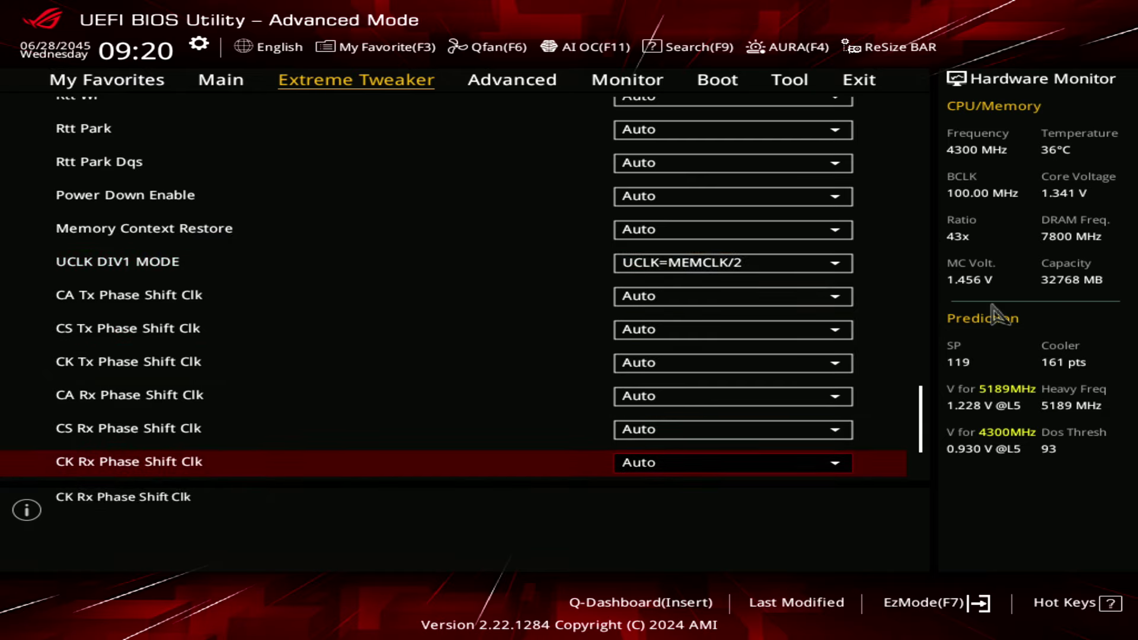
key(Up)
key(Up)
key(Up)
key(Up)
key(Up)
key(Up)
key(Up)
key(Up)
key(Up)
key(Up)
key(Up)
key(Up)
key(Up)
key(Up)
key(Up)
key(Up)
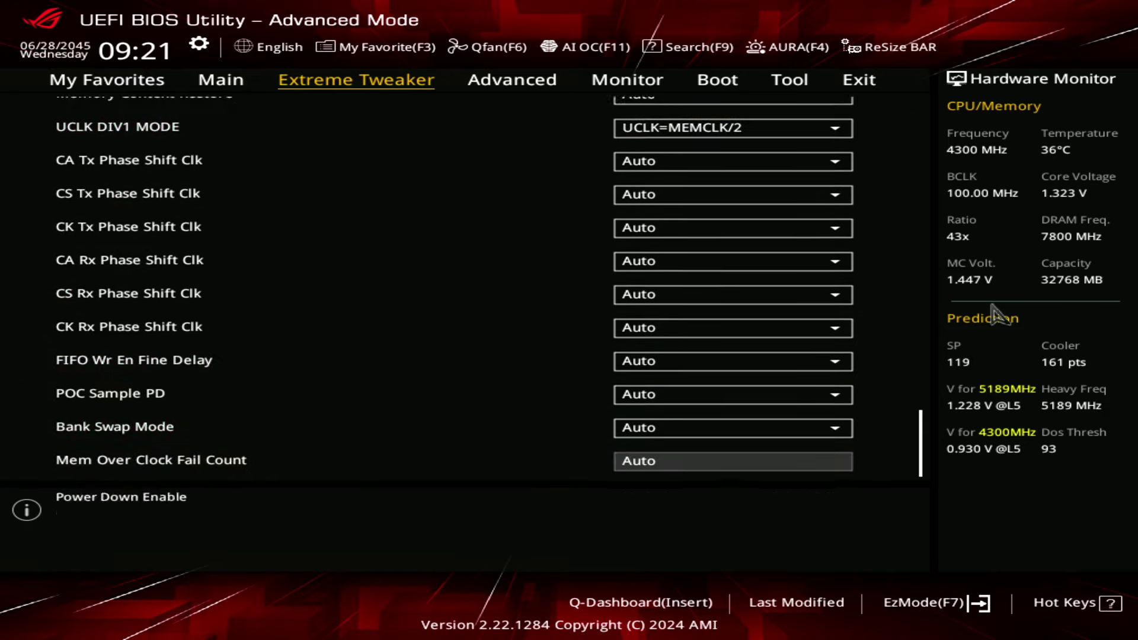
key(Up)
key(Up)
key(Down)
key(Down)
key(Down)
key(Down)
key(Down)
key(Down)
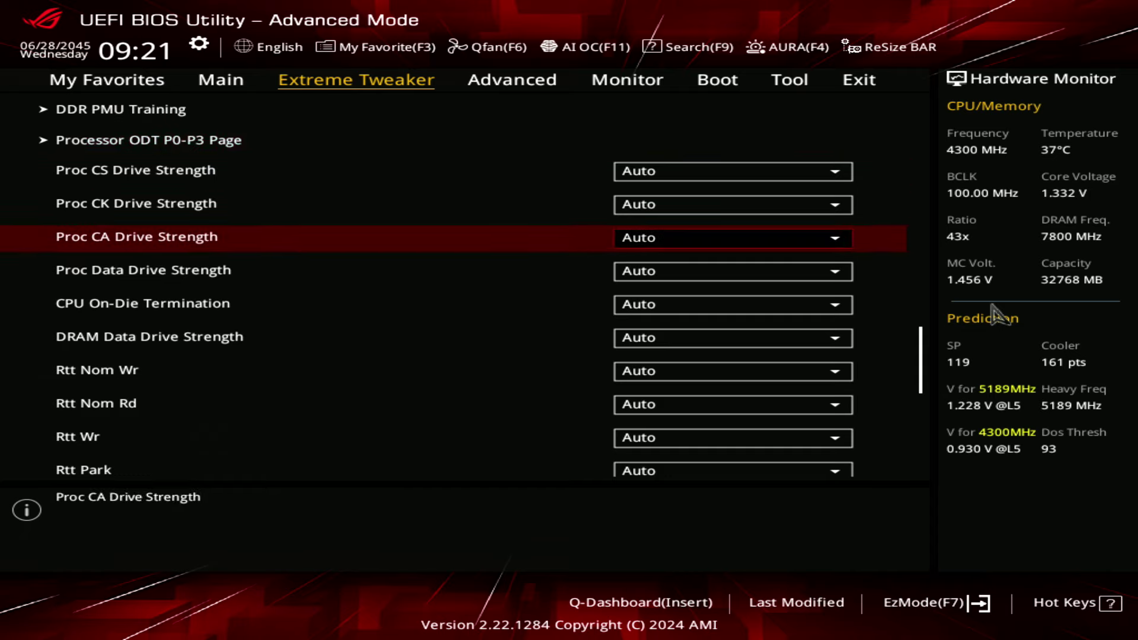
key(Return)
key(Down)
key(Down)
key(Down)
key(Down)
key(Down)
key(Down)
key(Down)
key(Down)
key(Down)
key(Down)
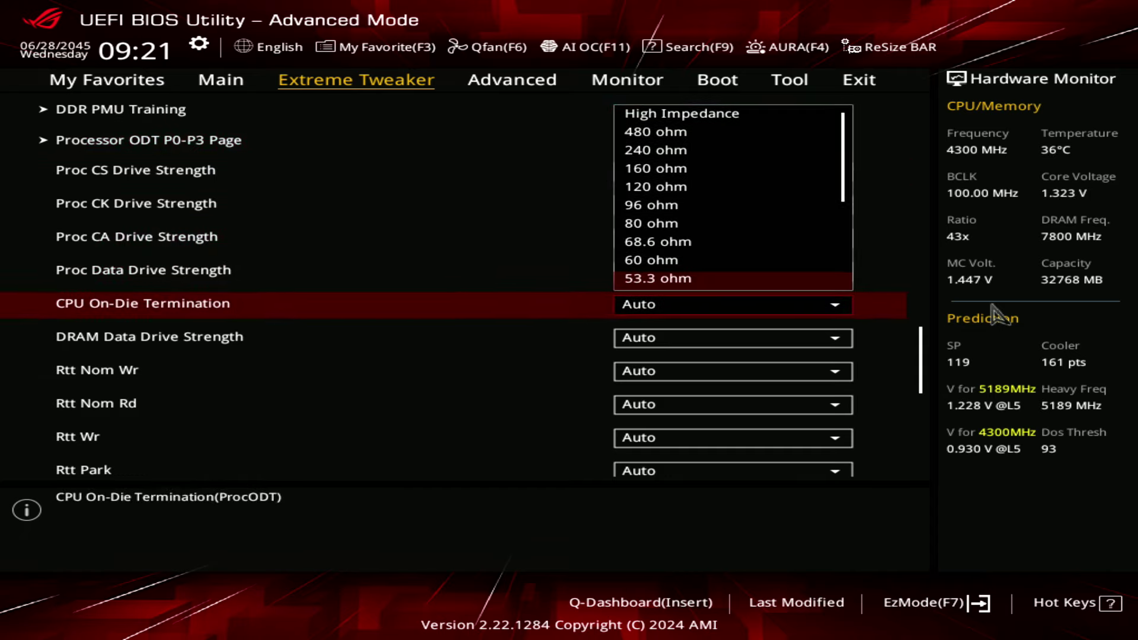
key(Up)
key(Up)
key(Up)
key(Up)
key(Up)
key(Up)
key(Up)
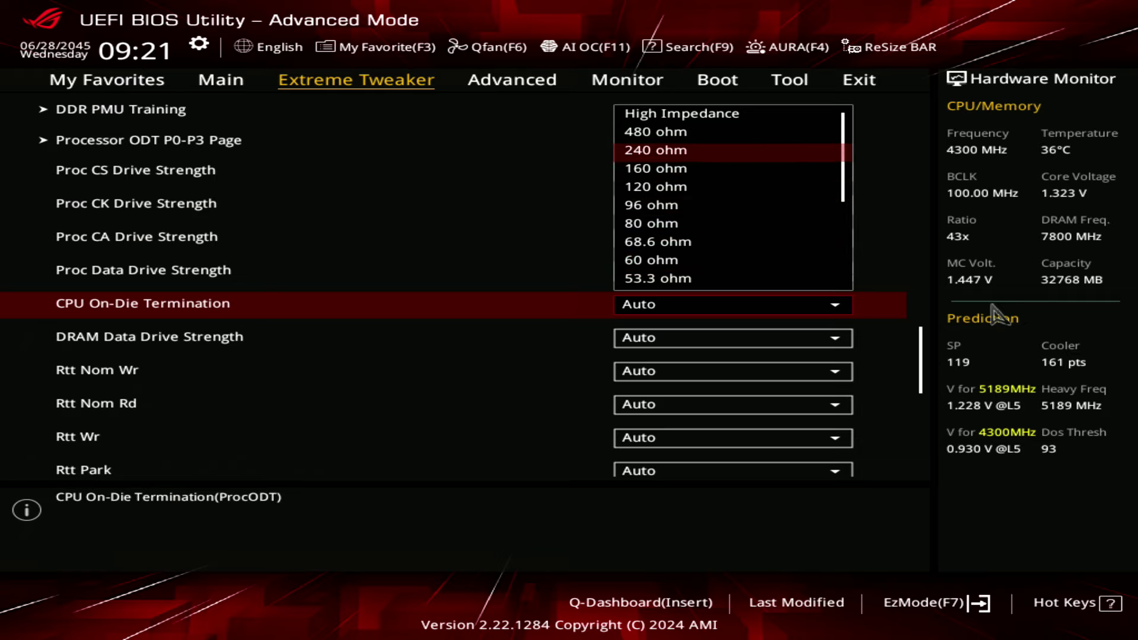
key(Down)
key(Return)
Step: Return CPU On-Die Termination to Auto and enter the Processor ODT P0-P3 Page
key(Return)
key(Up)
key(Up)
key(Up)
key(Up)
key(Return)
key(Up)
key(Up)
key(Up)
key(Up)
key(Up)
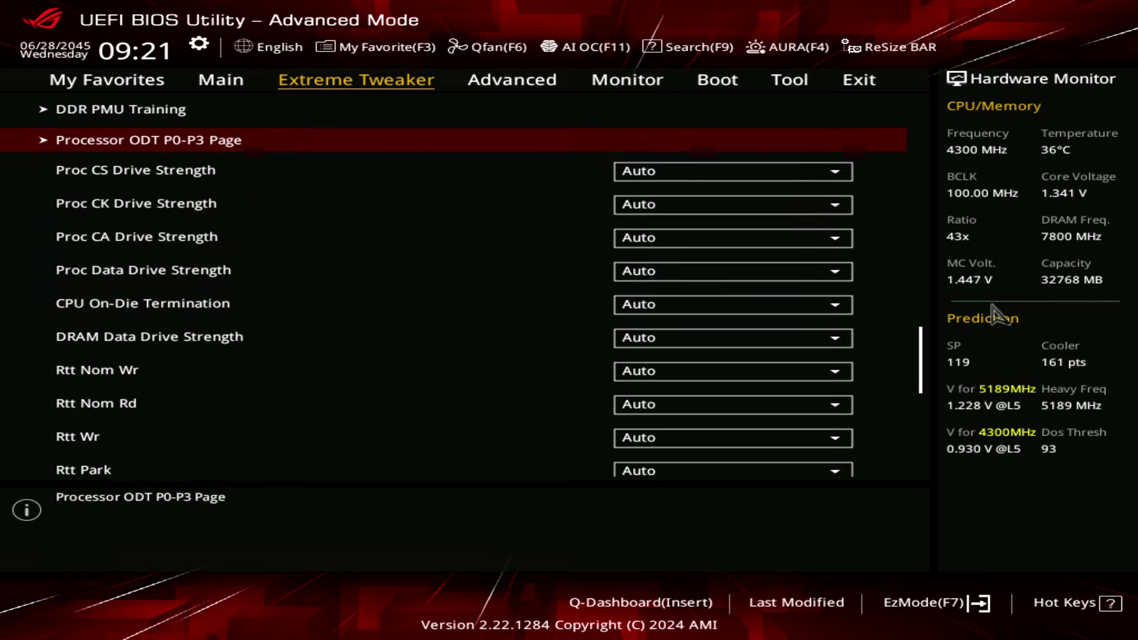
key(Return)
key(Down)
key(Down)
key(Down)
key(Down)
key(Down)
key(Down)
key(Down)
key(Down)
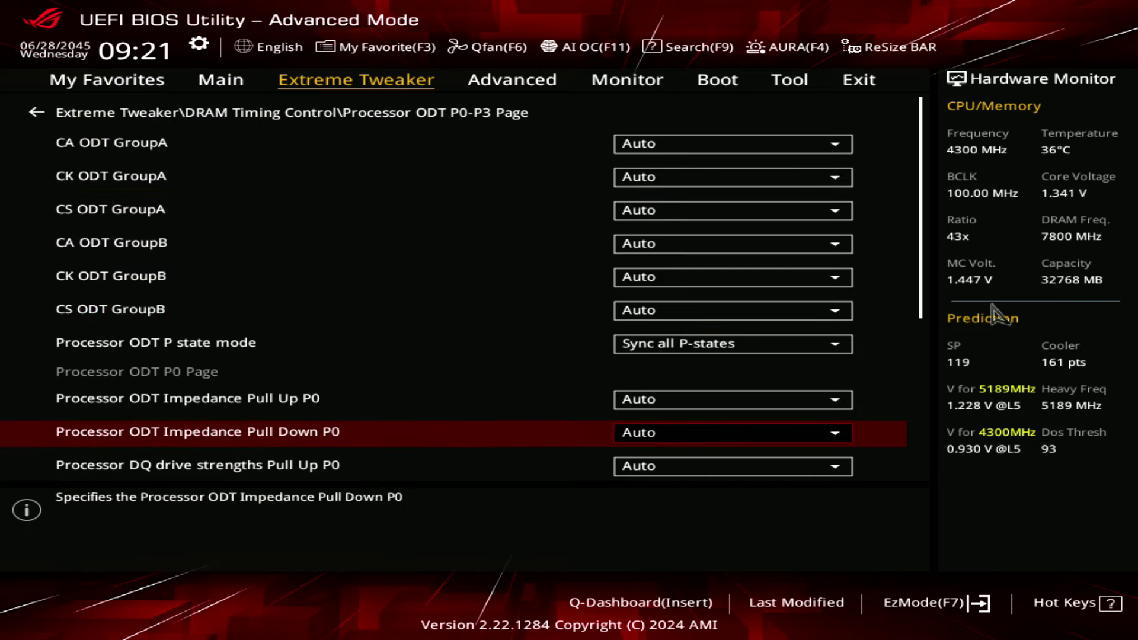
Step: Try 48 ohm for the Processor ODT Impedance Pull Up P0
key(Up)
key(Return)
key(Down)
key(Down)
key(Down)
key(Down)
key(Down)
key(Down)
key(Down)
key(Down)
key(Down)
key(Down)
key(Down)
key(Down)
key(Down)
key(Down)
key(Down)
key(Down)
key(Down)
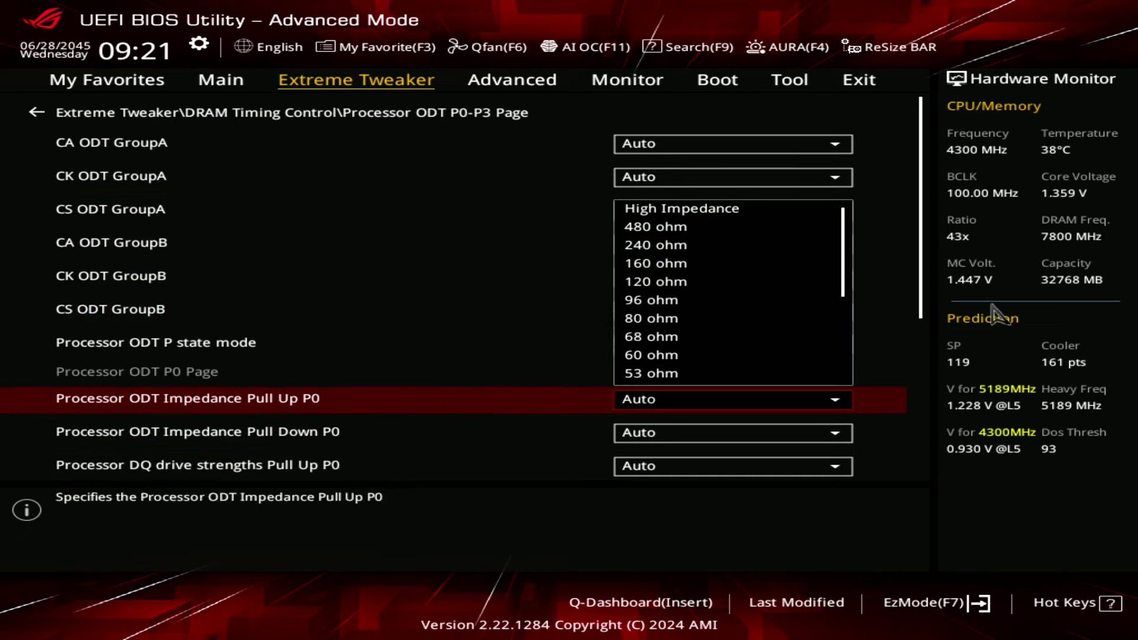
key(Up)
key(Up)
key(Up)
key(Up)
key(Up)
key(Up)
key(Return)
key(Down)
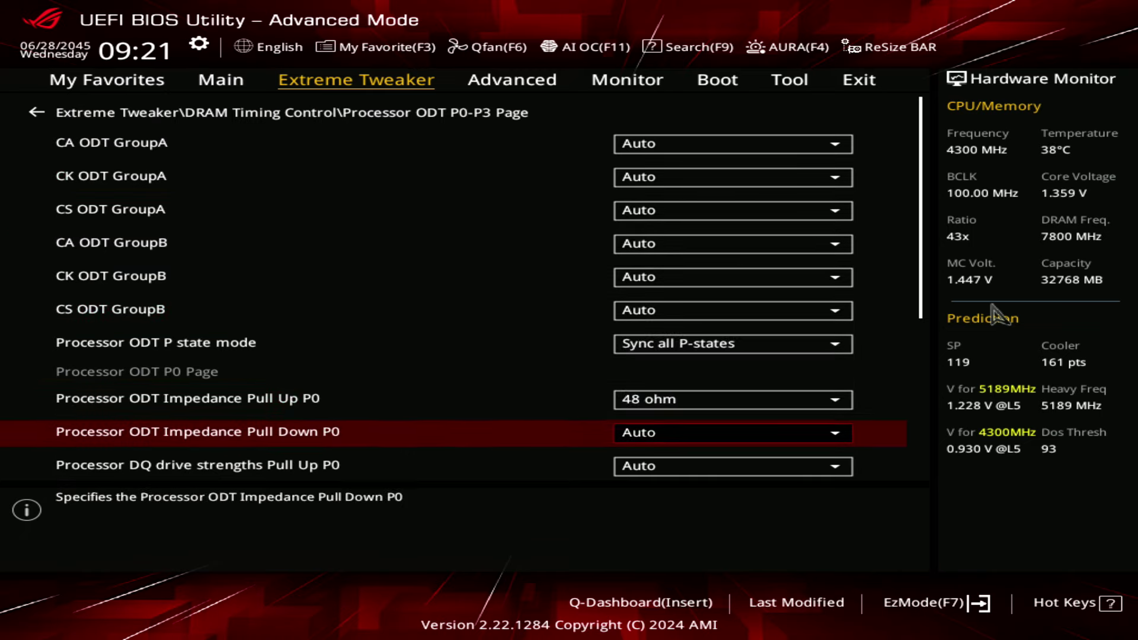
key(Return)
key(Down)
key(Down)
key(Down)
key(Down)
key(Down)
key(Down)
key(Down)
key(Down)
key(Down)
key(Down)
key(Down)
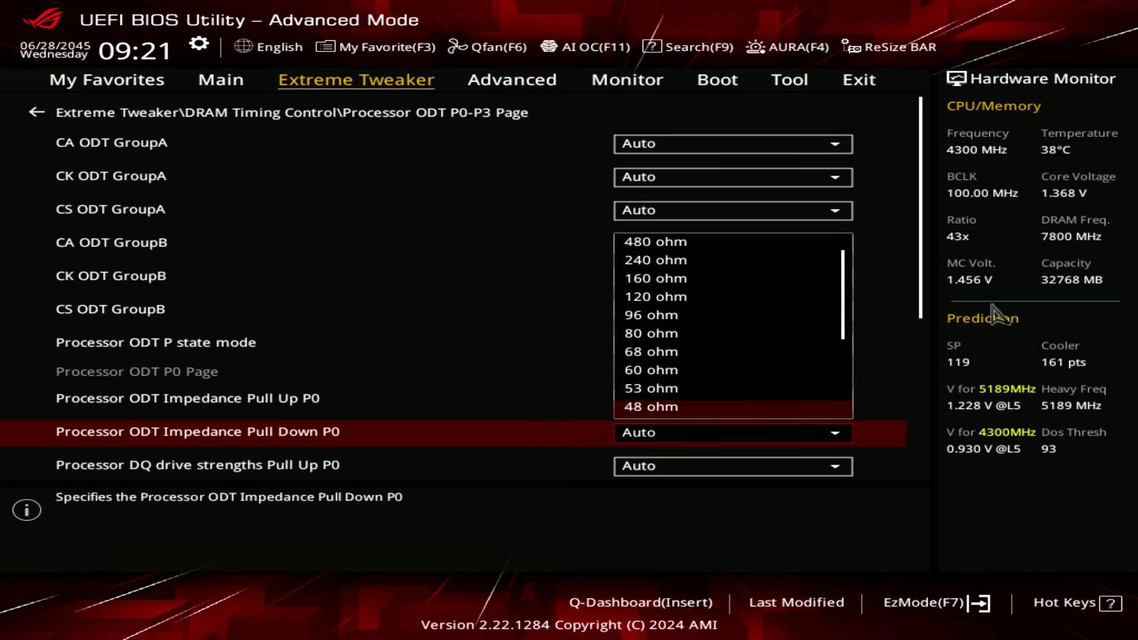
key(Return)
Step: Set Pull Down P0 and Pull Up P0 impedance to Auto and exit the page
key(Return)
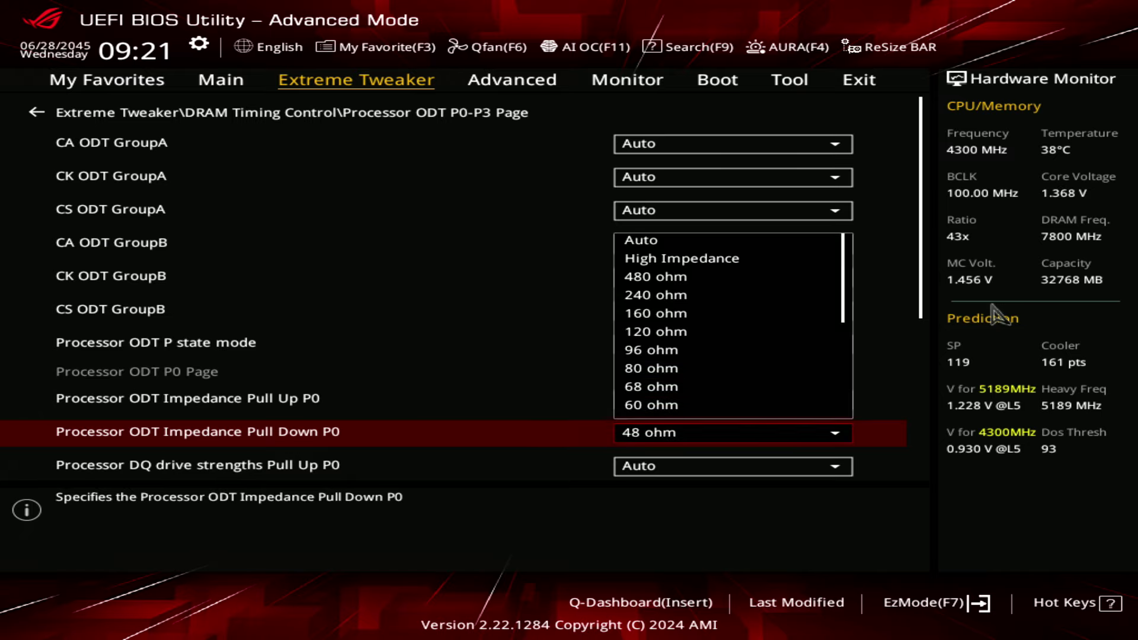
key(Up)
key(Up)
key(Up)
key(Up)
key(Up)
key(Up)
key(Up)
key(Up)
key(Up)
key(Up)
key(Return)
key(Up)
key(Return)
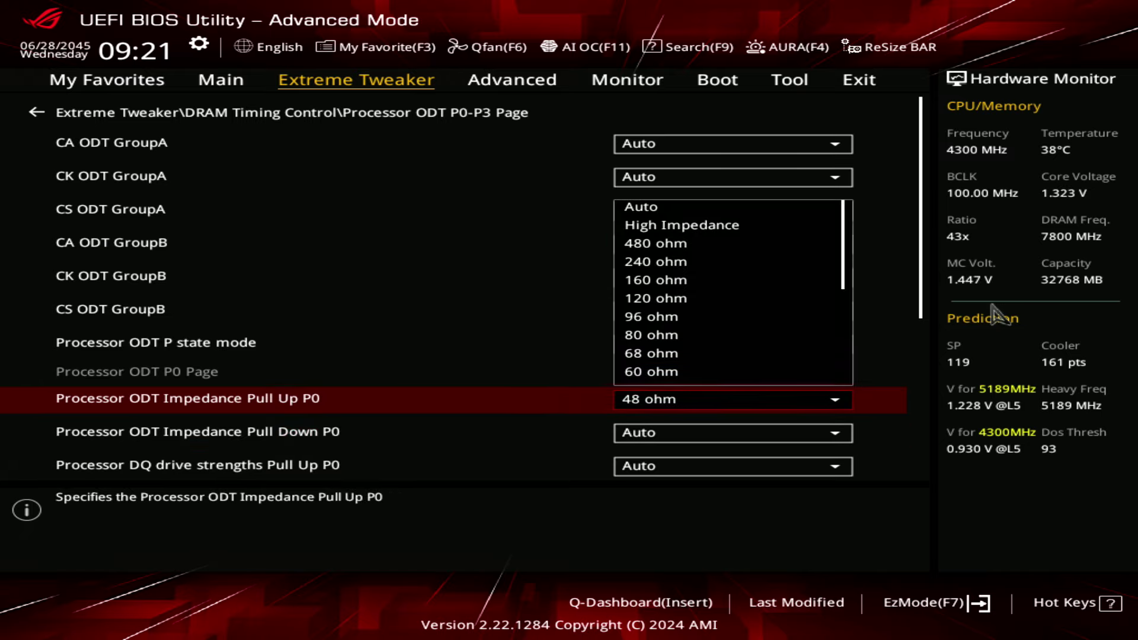
key(Up)
key(Up)
key(Up)
key(Up)
key(Up)
key(Up)
key(Up)
key(Up)
key(Up)
key(Up)
key(Return)
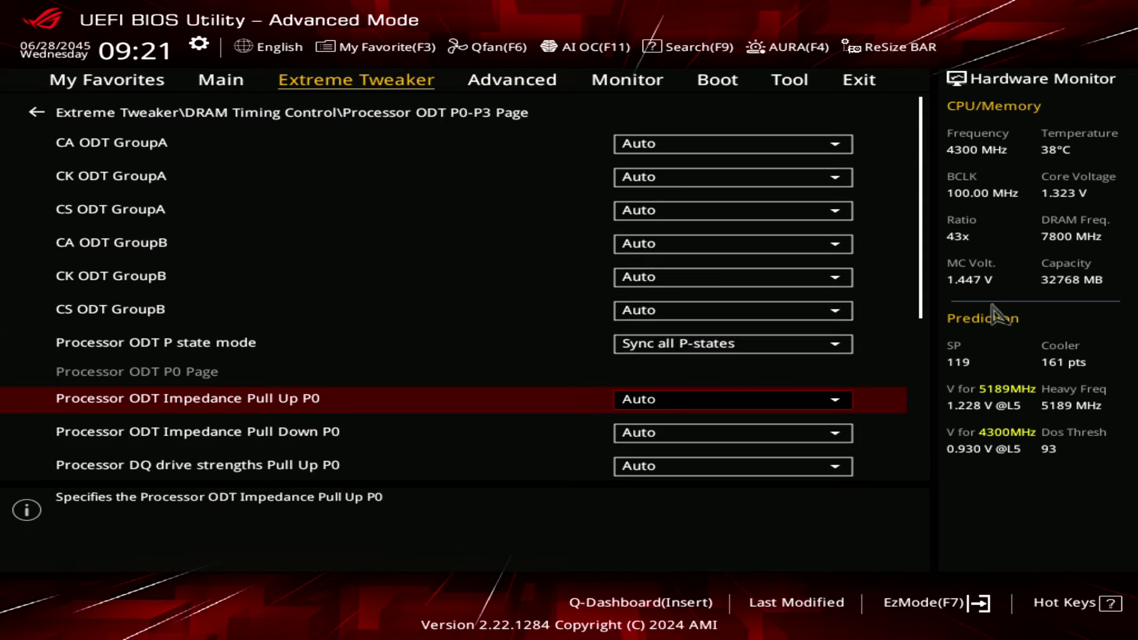
key(Escape)
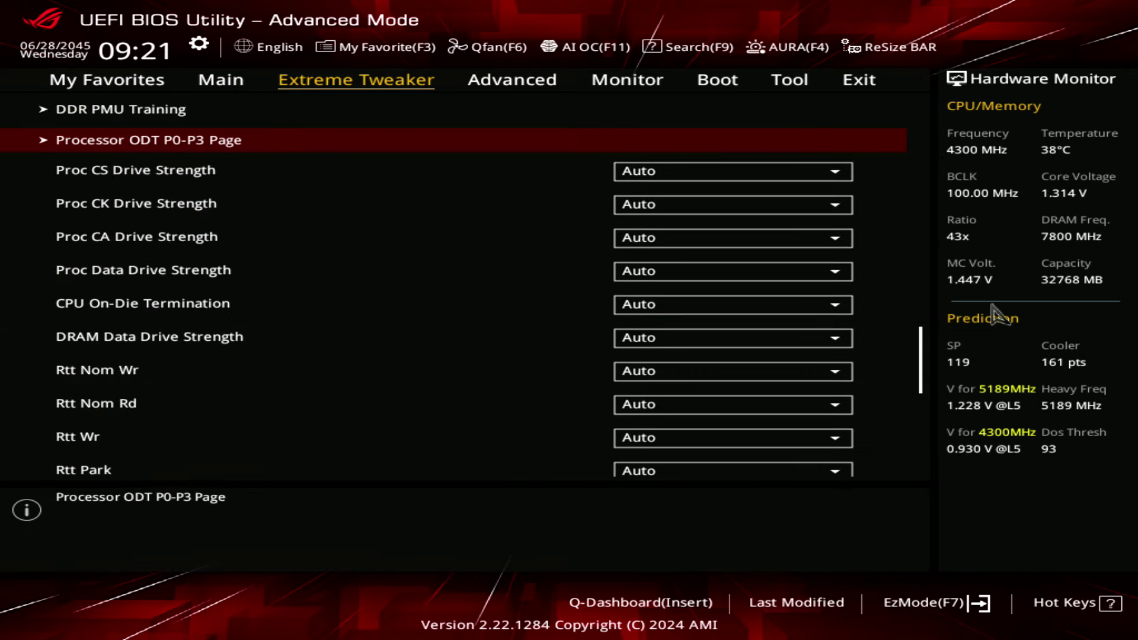
Step: Leave DRAM Timing Control and move up to Ai Overclock Tuner, showing EXPO I at DDR5-7800MHz
key(Escape)
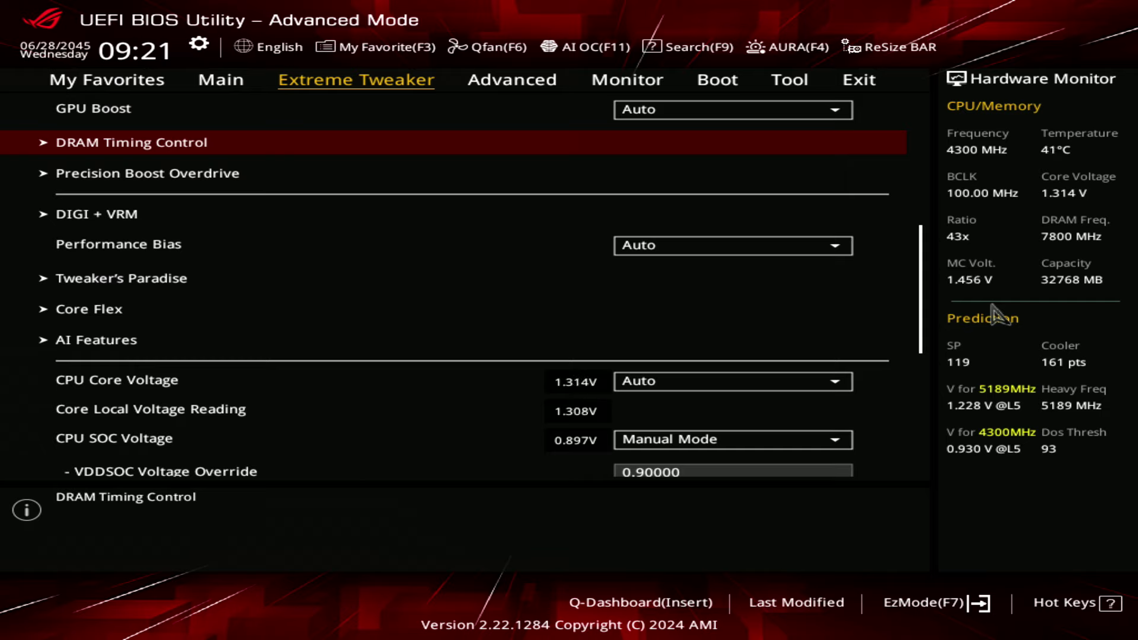
key(Up)
key(Up)
key(Up)
key(Up)
key(Up)
key(Up)
key(Up)
key(Up)
key(Up)
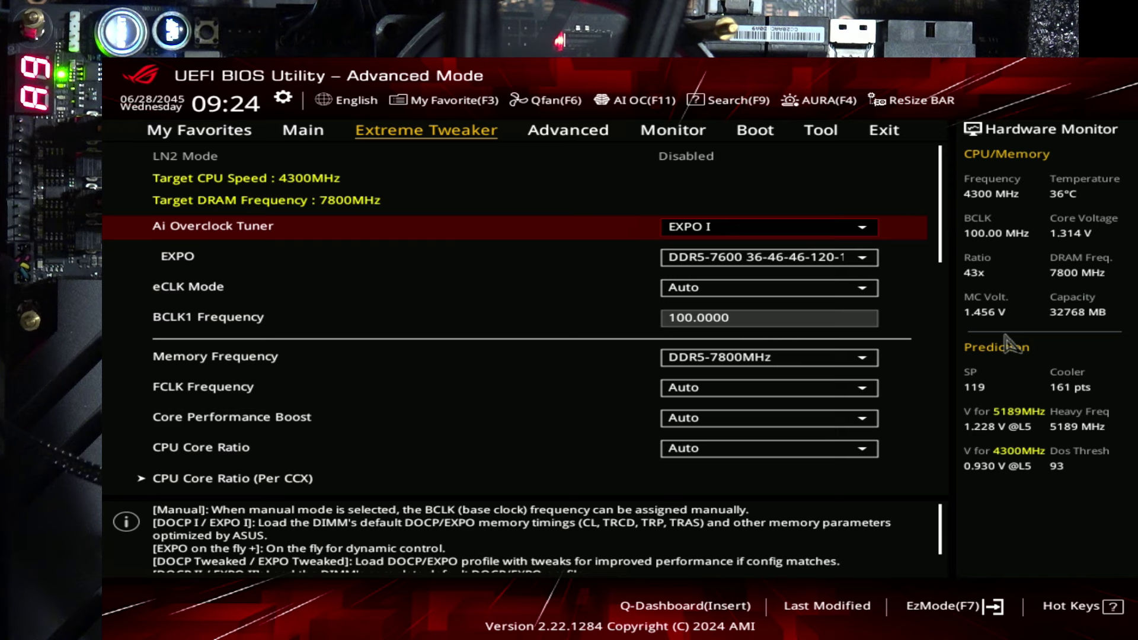
Step: Check VDDIO Override and DRAM VDD/VDDQ voltages, then quit the BIOS without saving
key(Down)
key(Down)
key(Down)
key(Down)
key(Down)
key(Down)
key(Down)
key(Down)
key(Down)
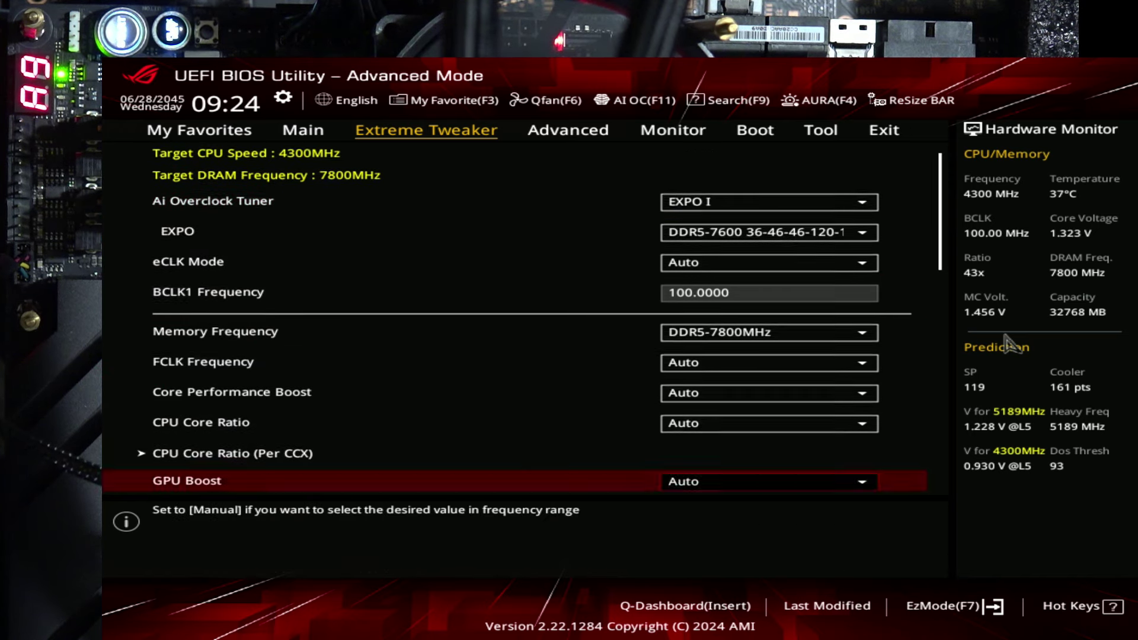
key(Down)
key(Down)
key(Down)
key(Down)
key(Down)
key(Down)
key(Down)
key(Down)
key(Down)
key(Down)
key(Down)
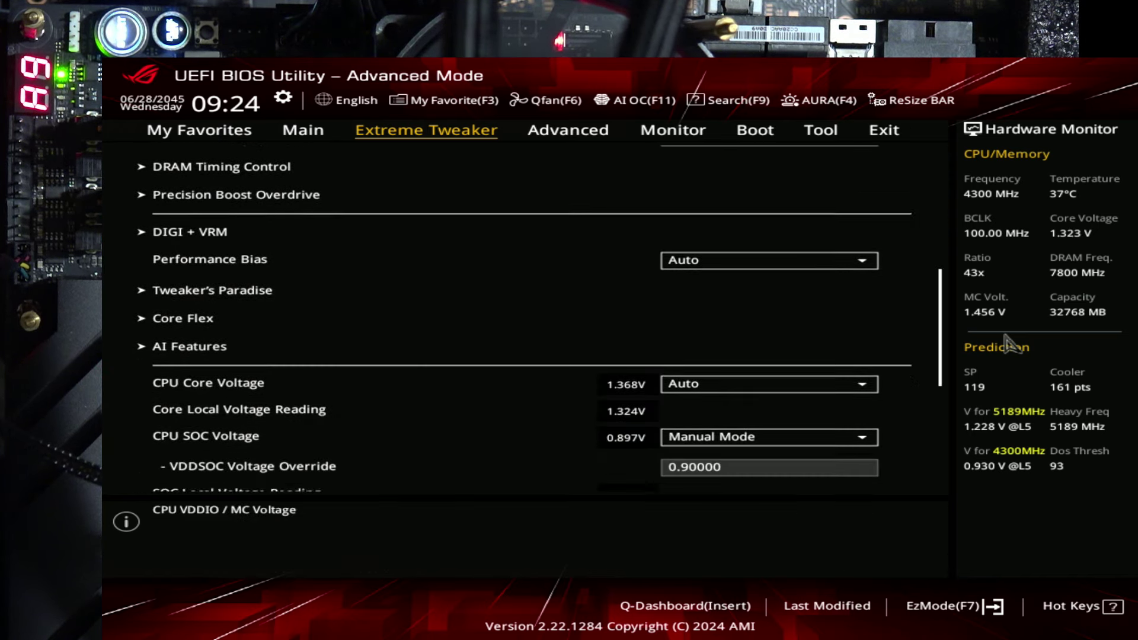
key(Down)
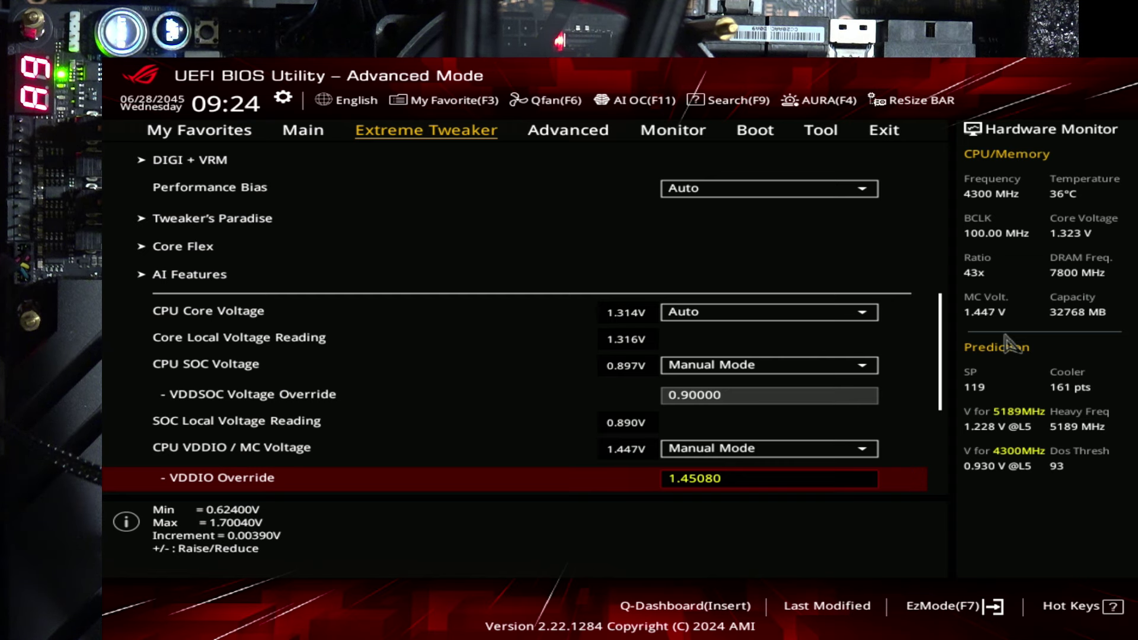
key(Down)
key(Down)
key(Down)
key(Down)
key(Down)
key(Down)
key(Down)
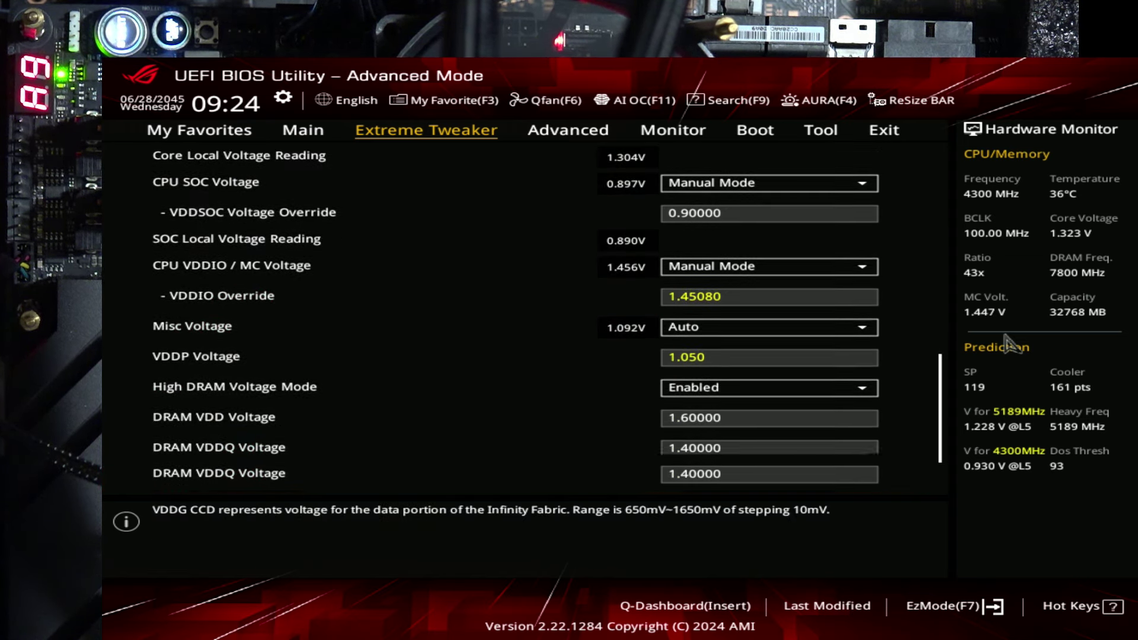
key(Up)
key(Escape)
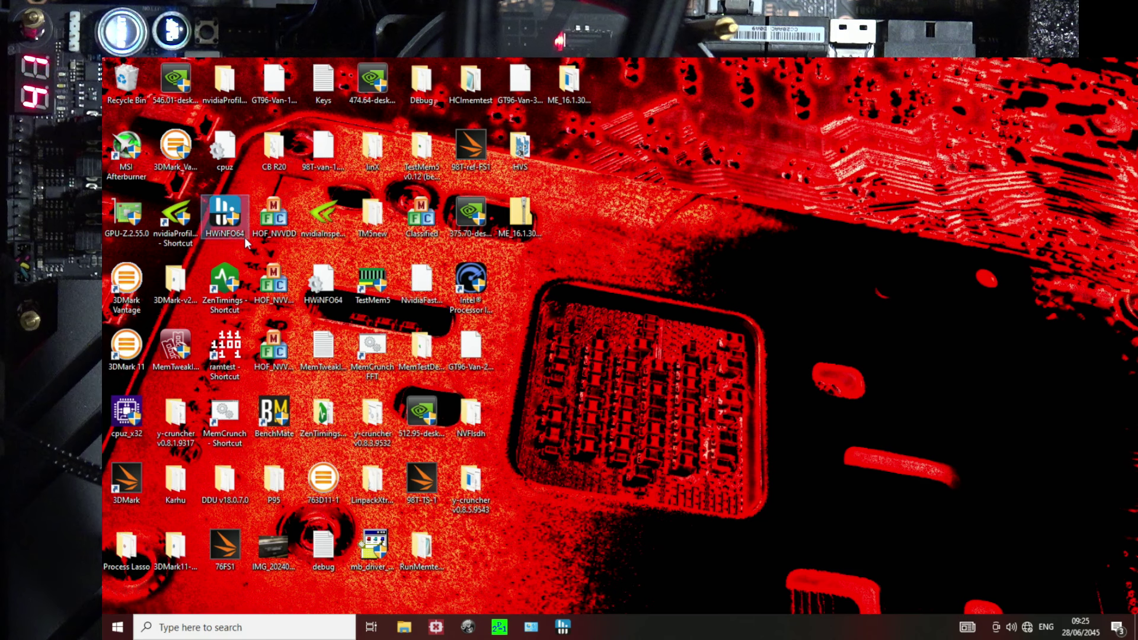
Step: Launch HWiNFO64 in sensors-only mode and scroll to the DDR5 DIMM total power readings
double_click(236, 225)
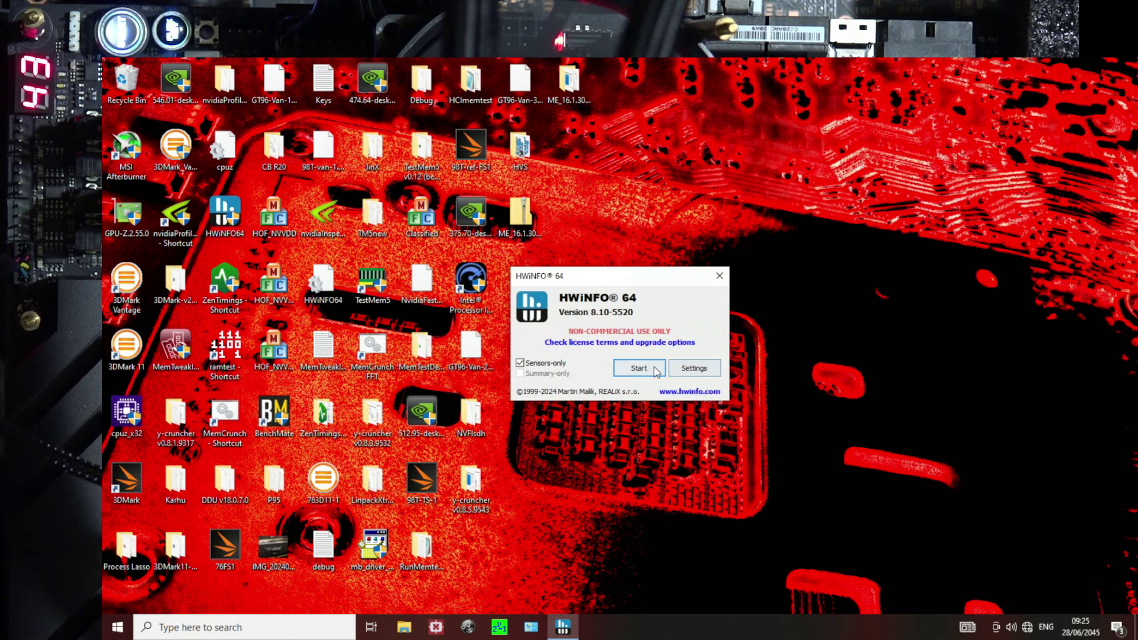
click(638, 367)
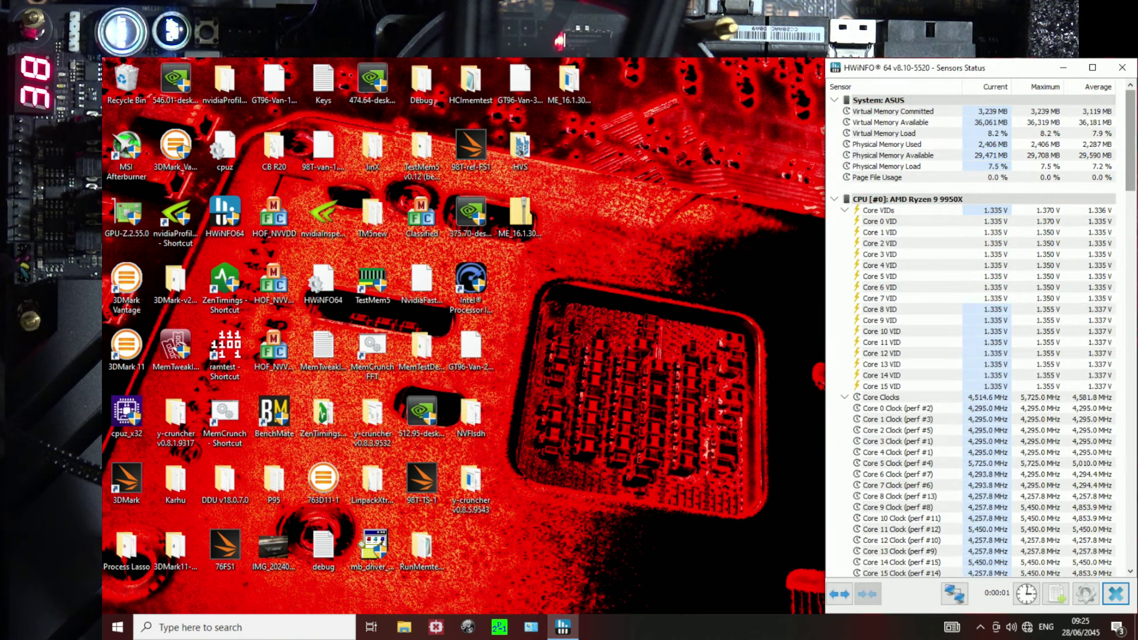
scroll(1013, 415, down, 20)
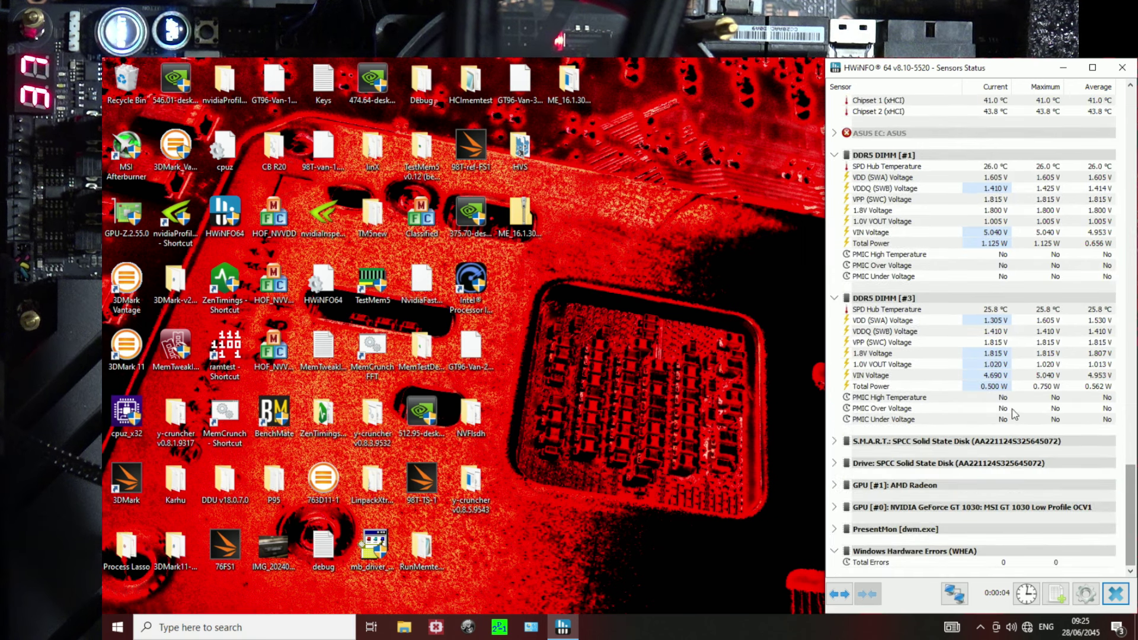
click(1011, 397)
click(1001, 386)
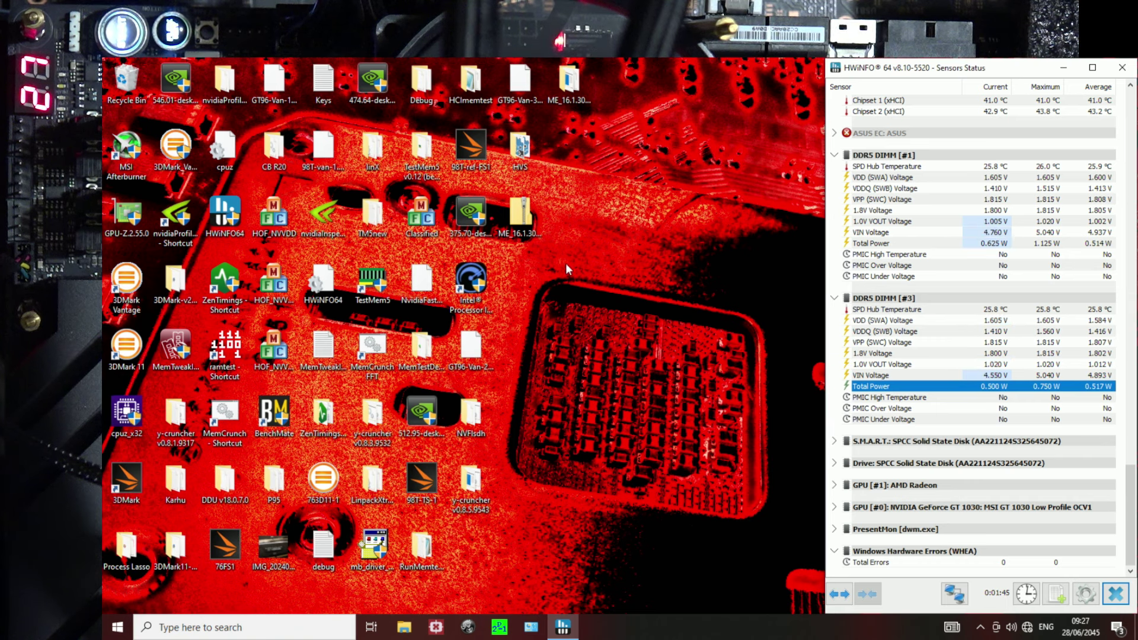
scroll(985, 201, up, 8)
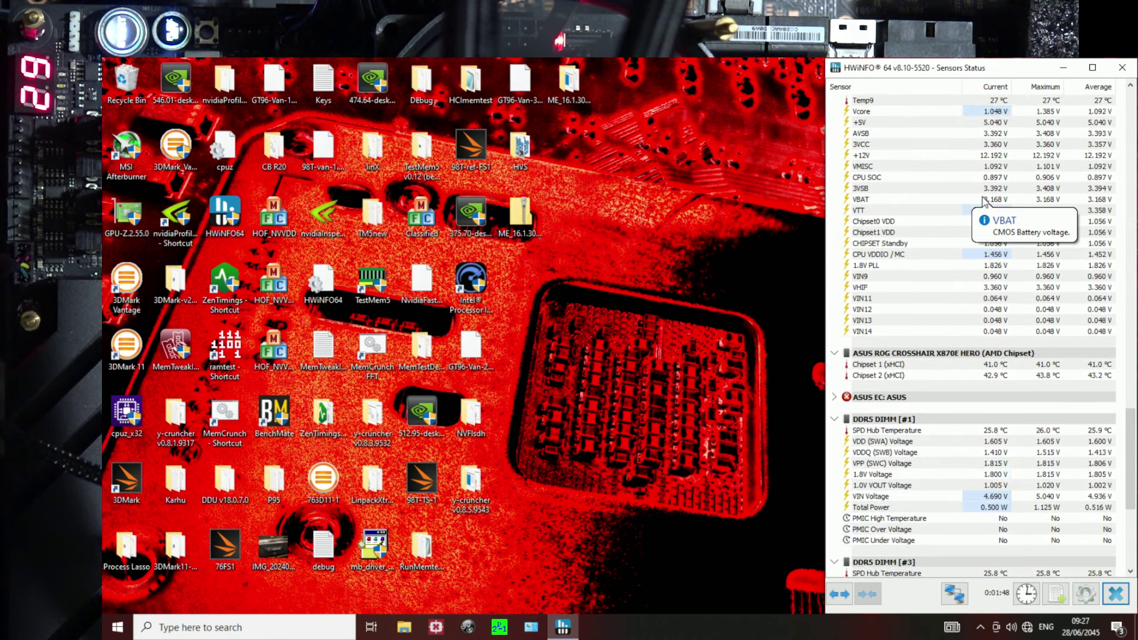
scroll(984, 202, down, 8)
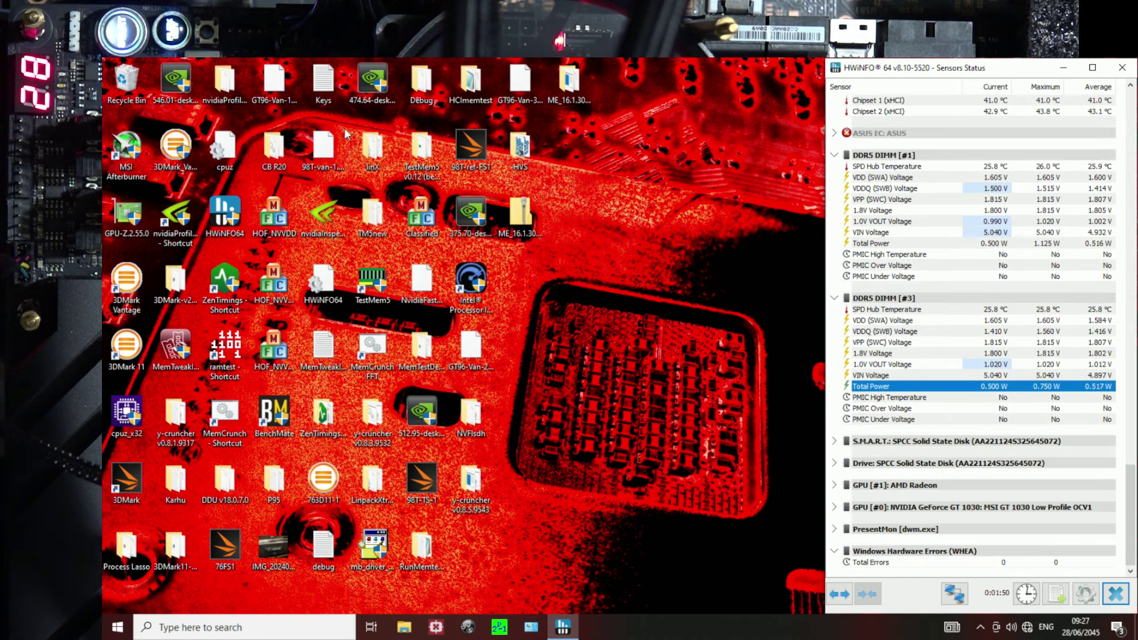
Step: Shut down Windows through the Start menu's power options
right_click(105, 610)
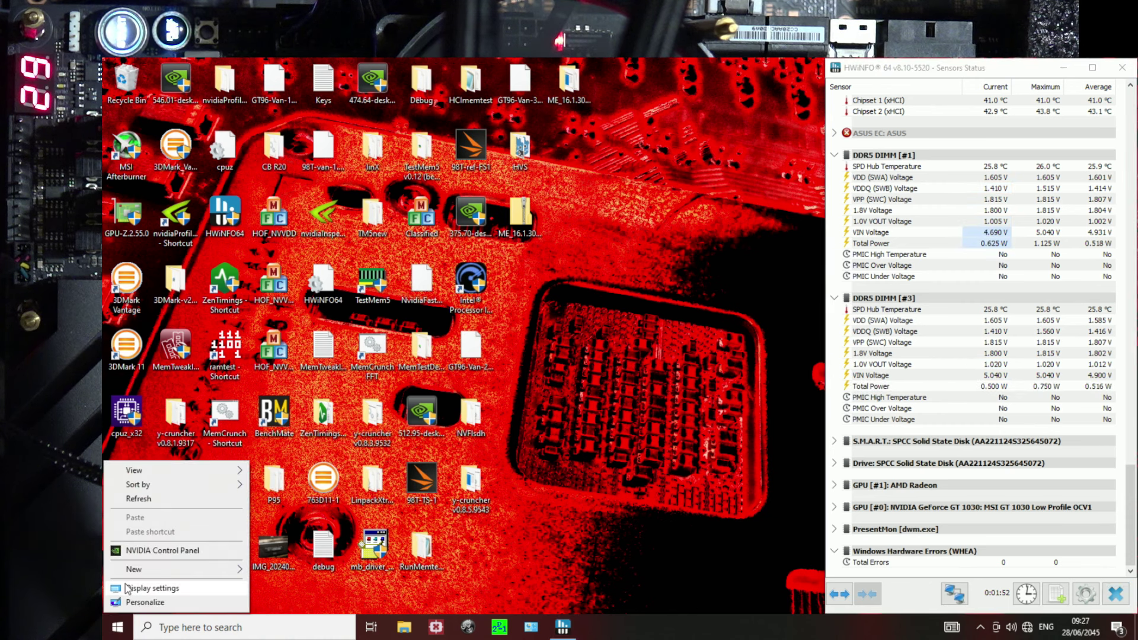
click(116, 624)
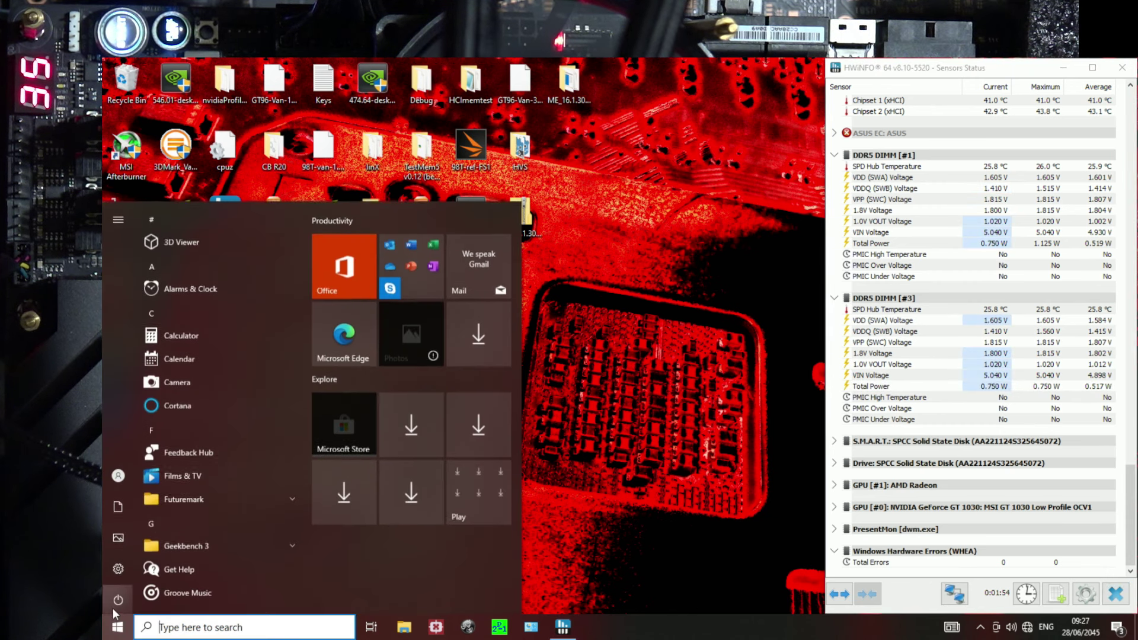
click(118, 600)
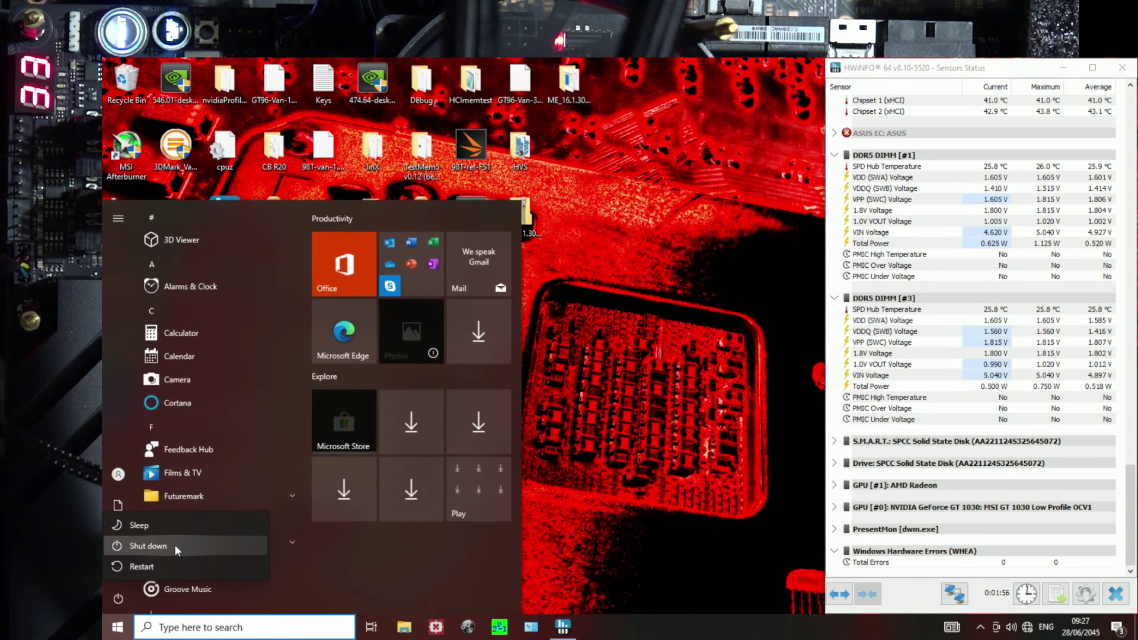
click(175, 545)
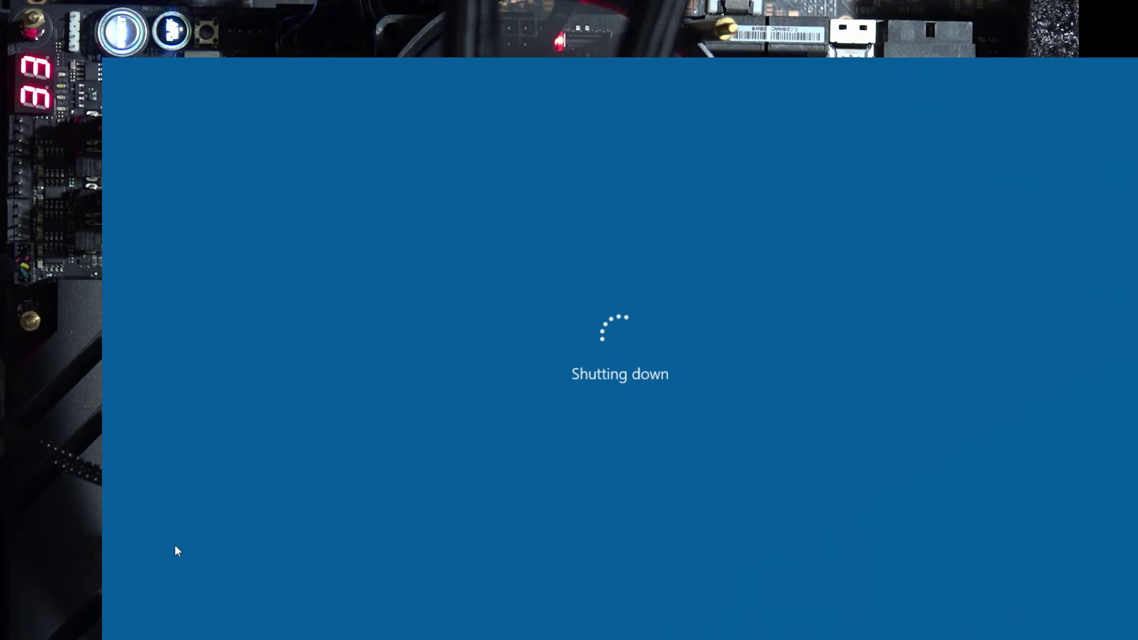